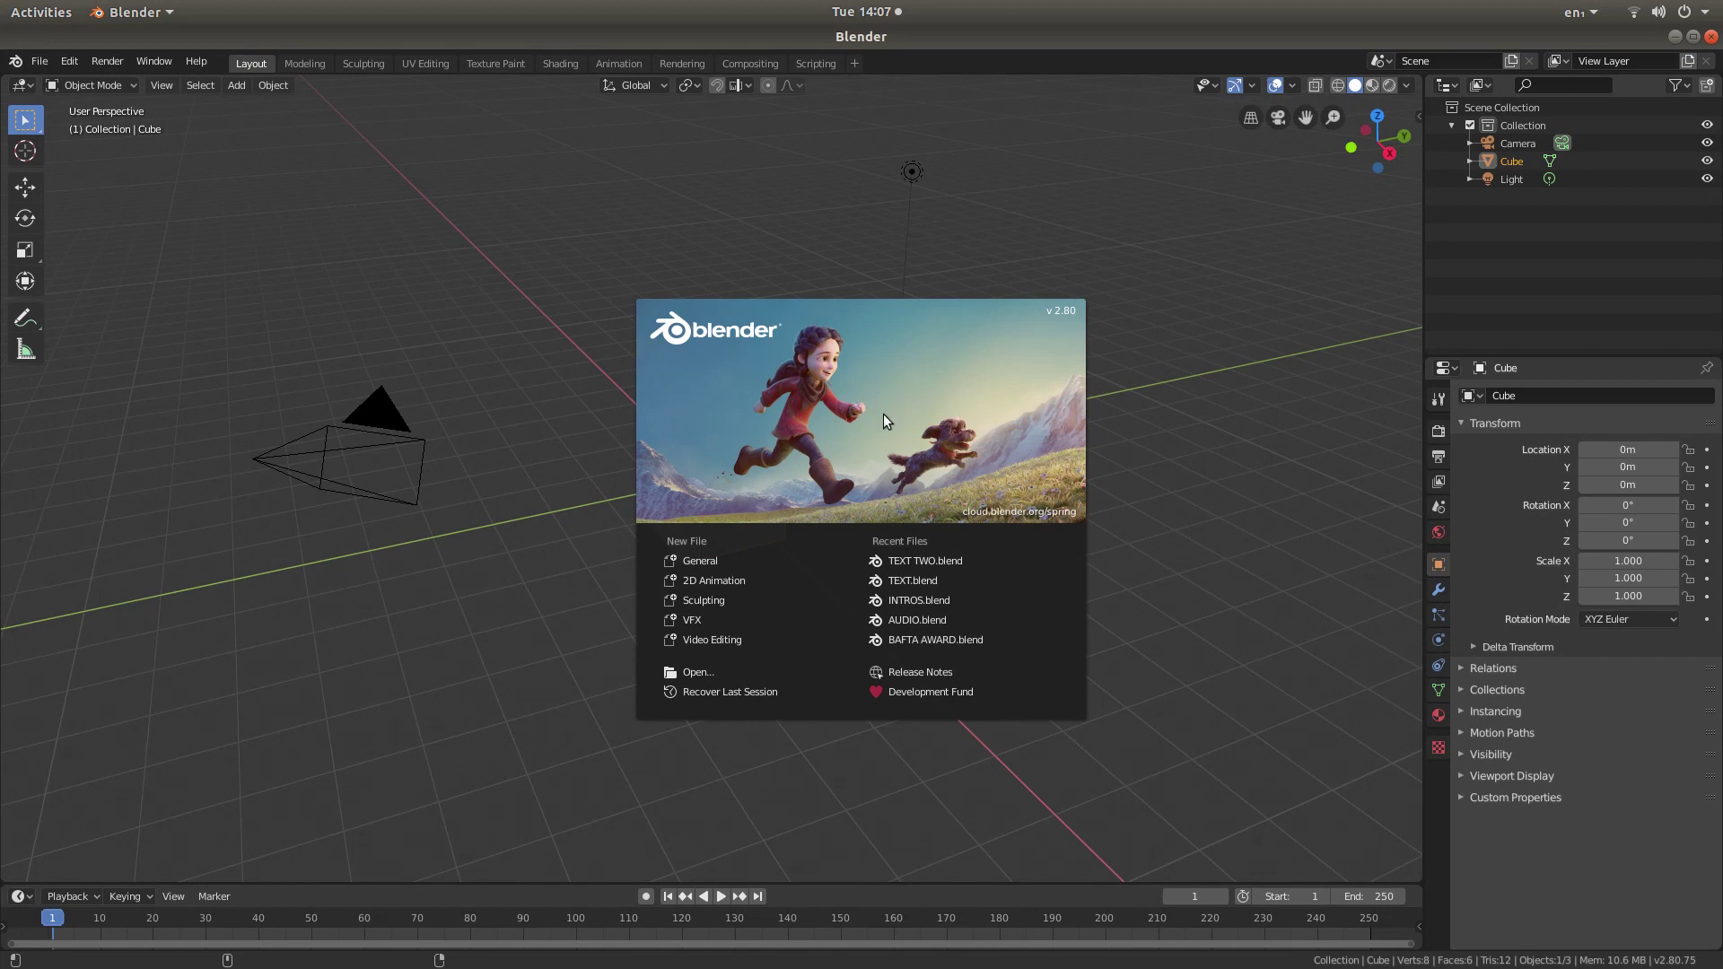
- Dismiss the splash screen to reveal the default scene with cube, camera and light
left_click(923, 406)
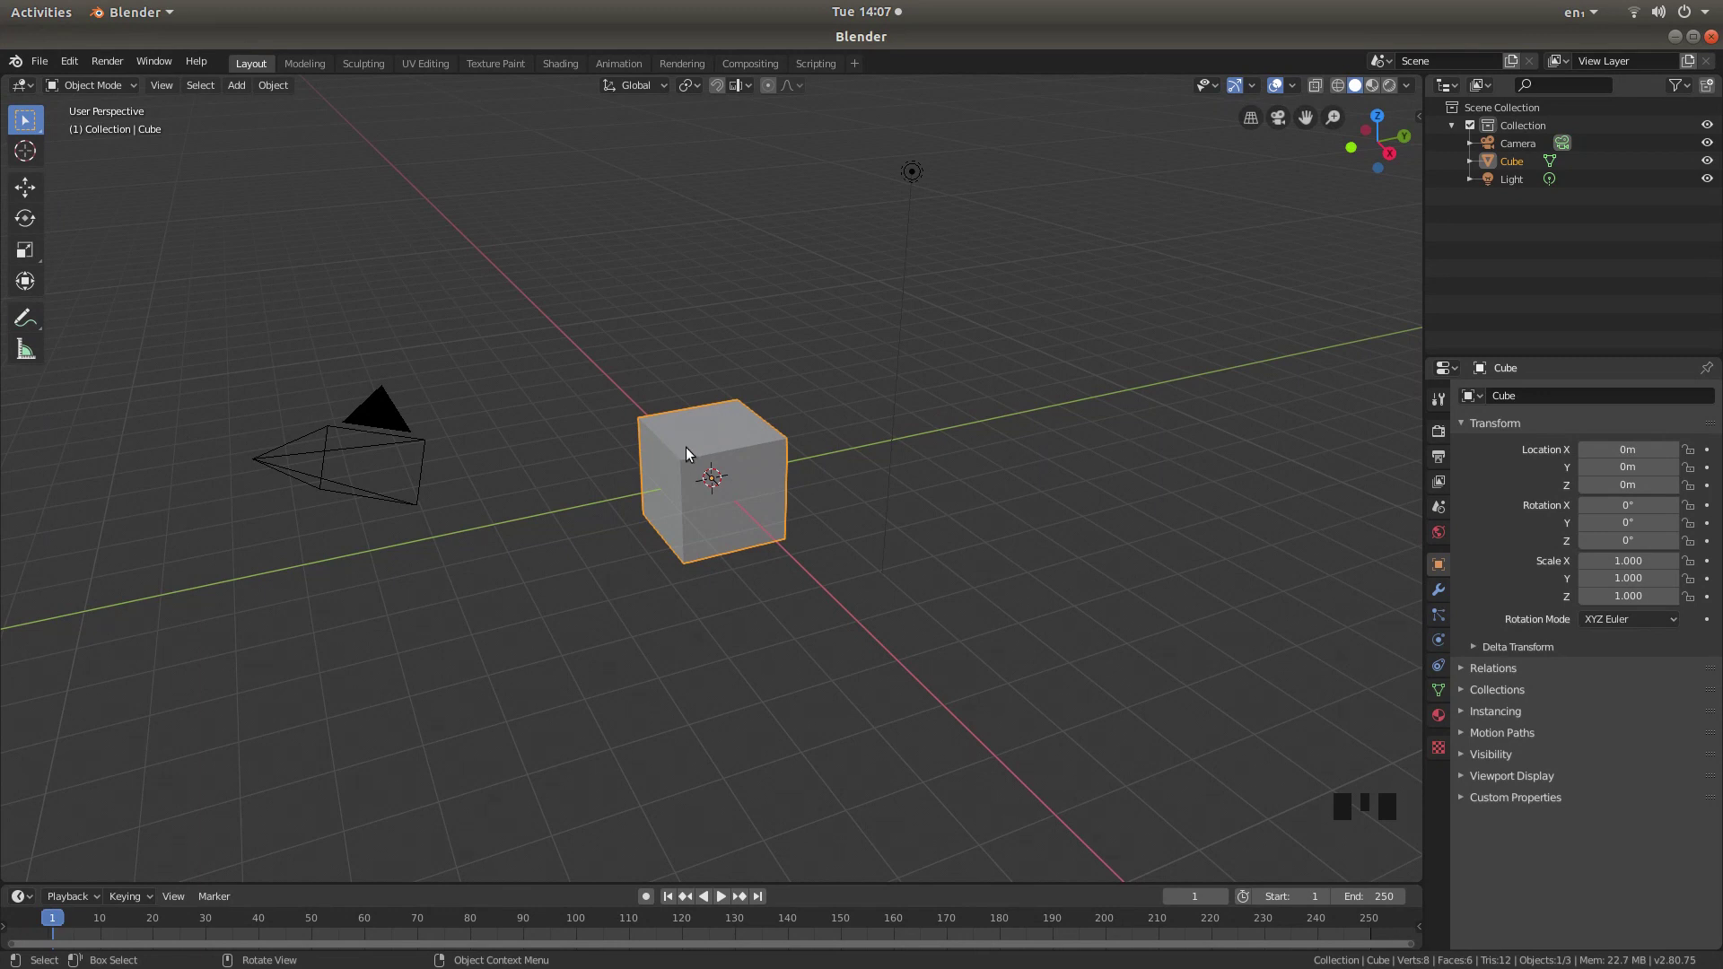
- Delete the default cube with X, confirming the deletion
key("x")
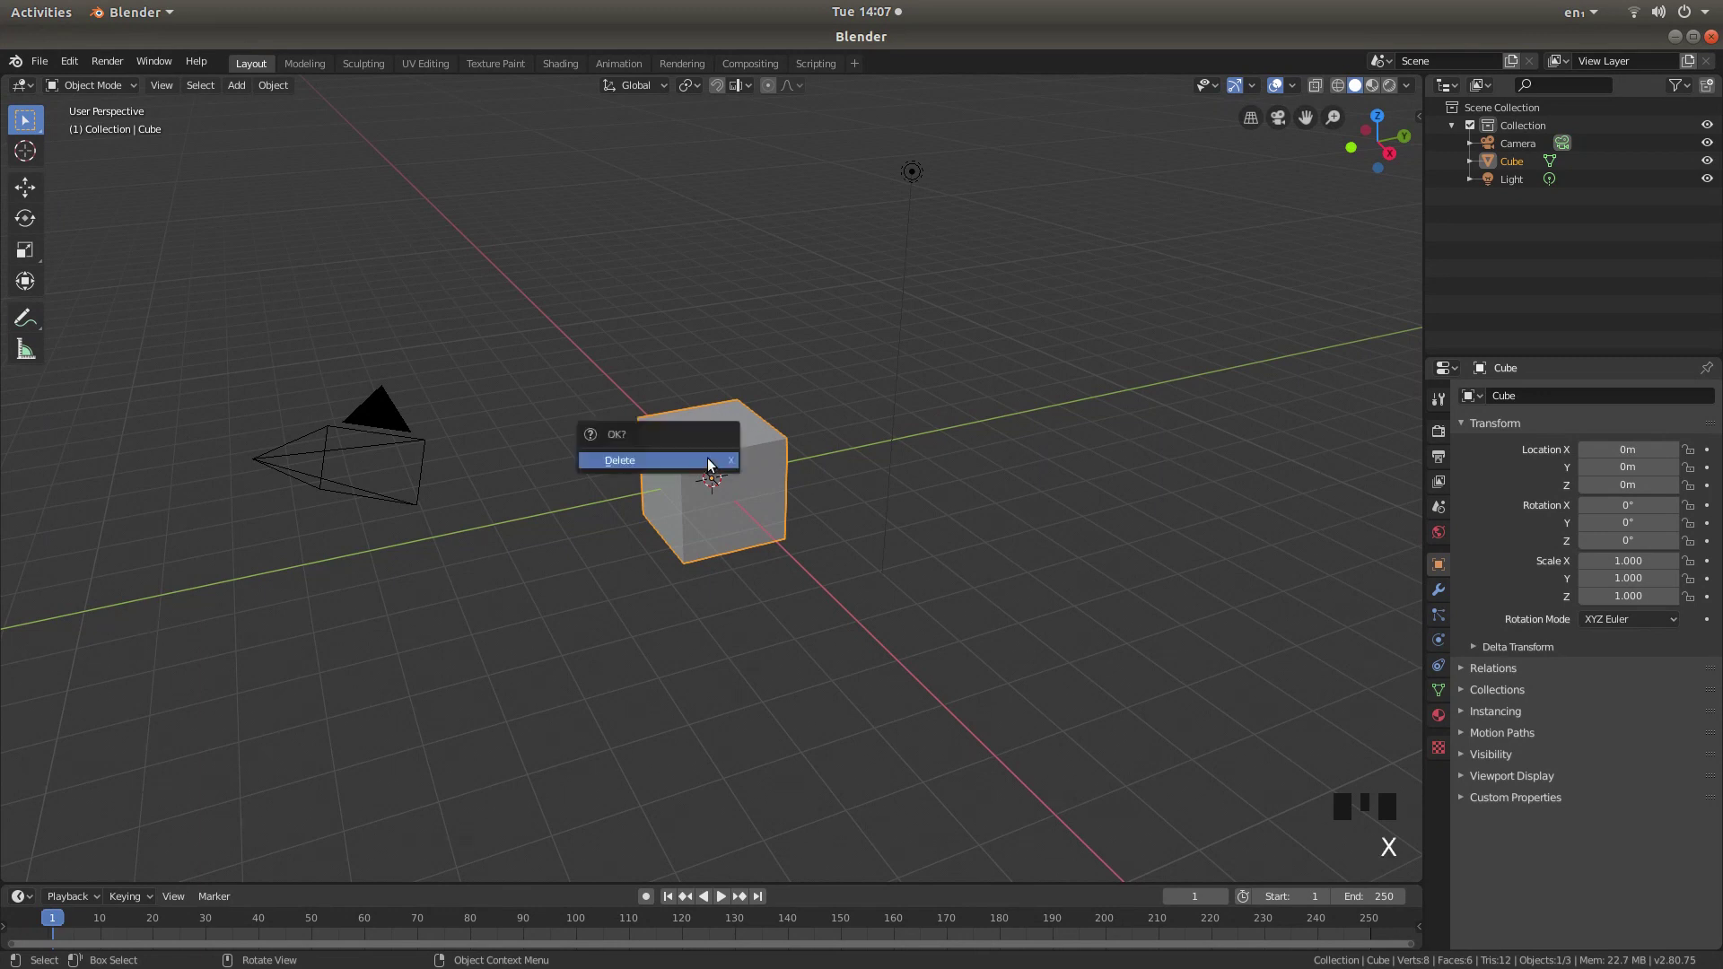
left_click(604, 460)
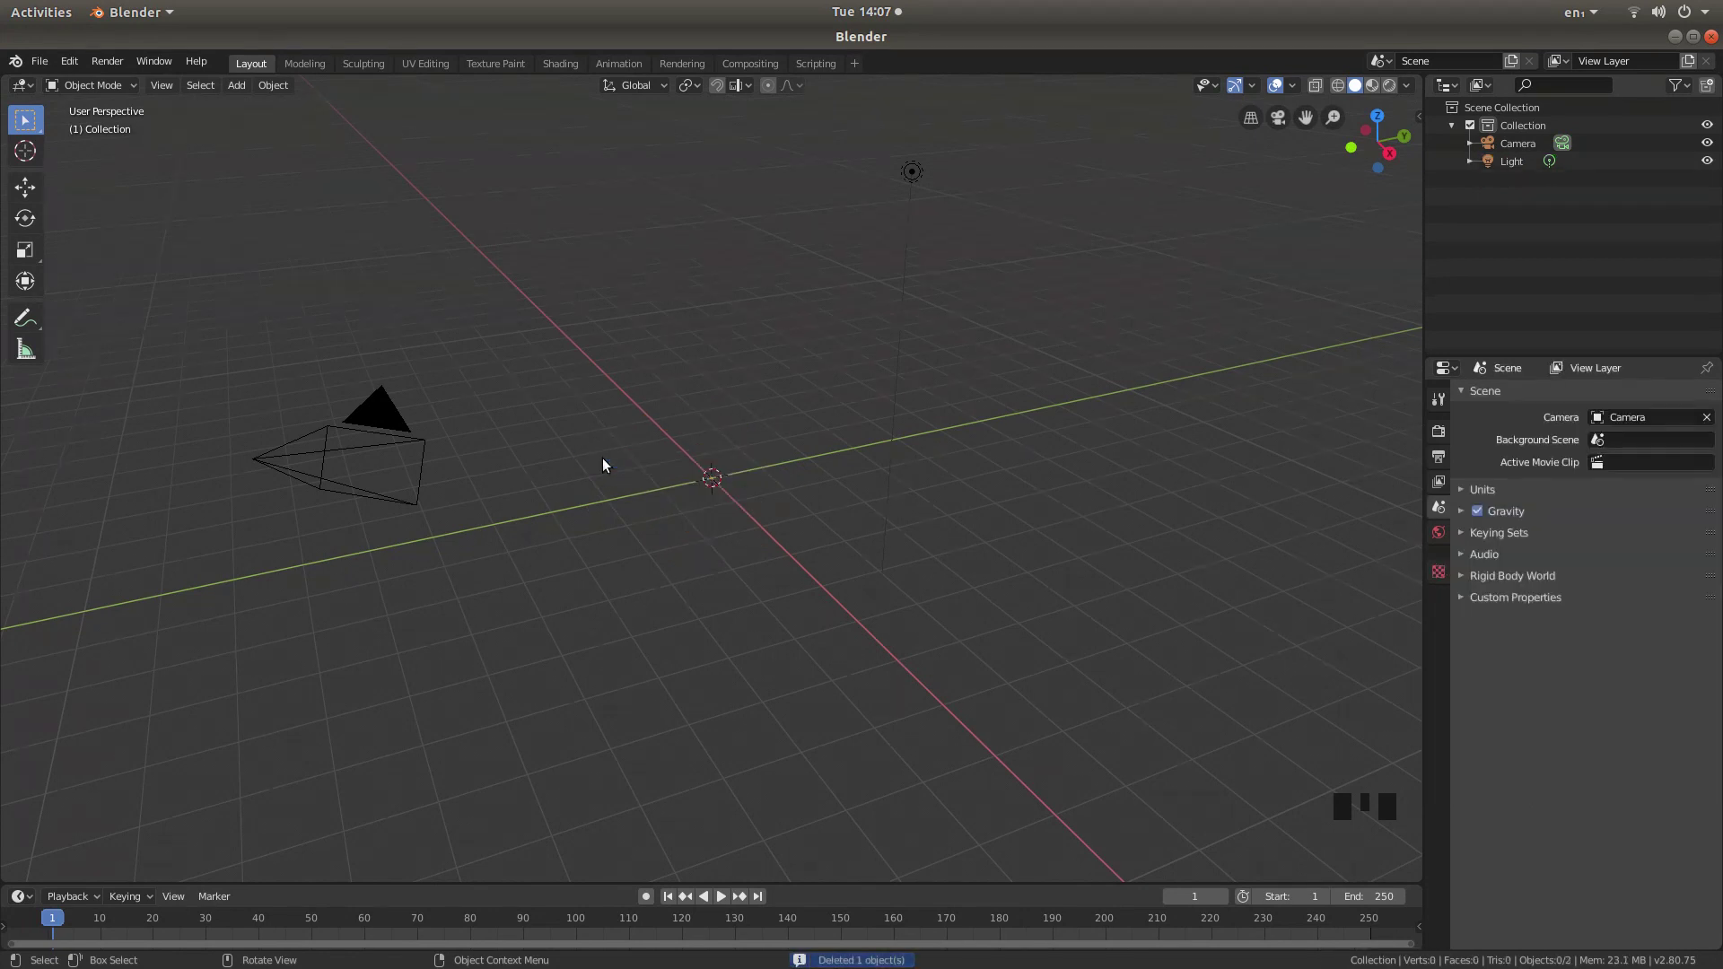
- Find the Add Mesh: Extra Objects add-on by searching 'EXTRA', enable it, and save preferences
left_click(69, 59)
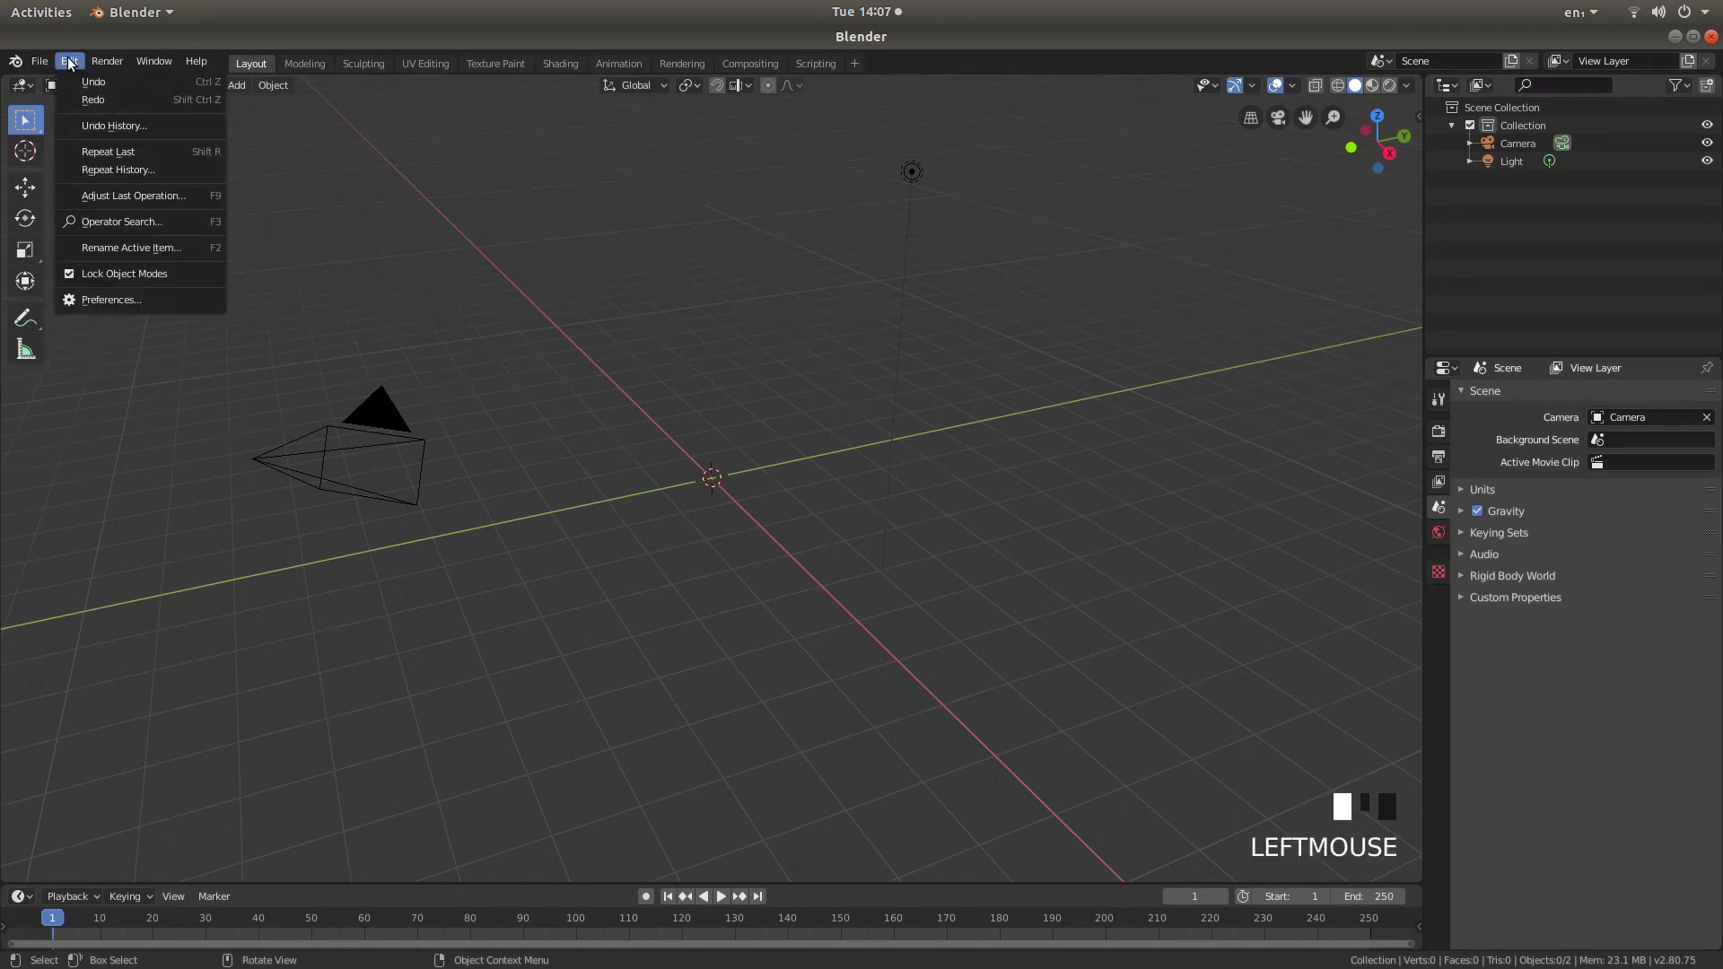
left_click(119, 303)
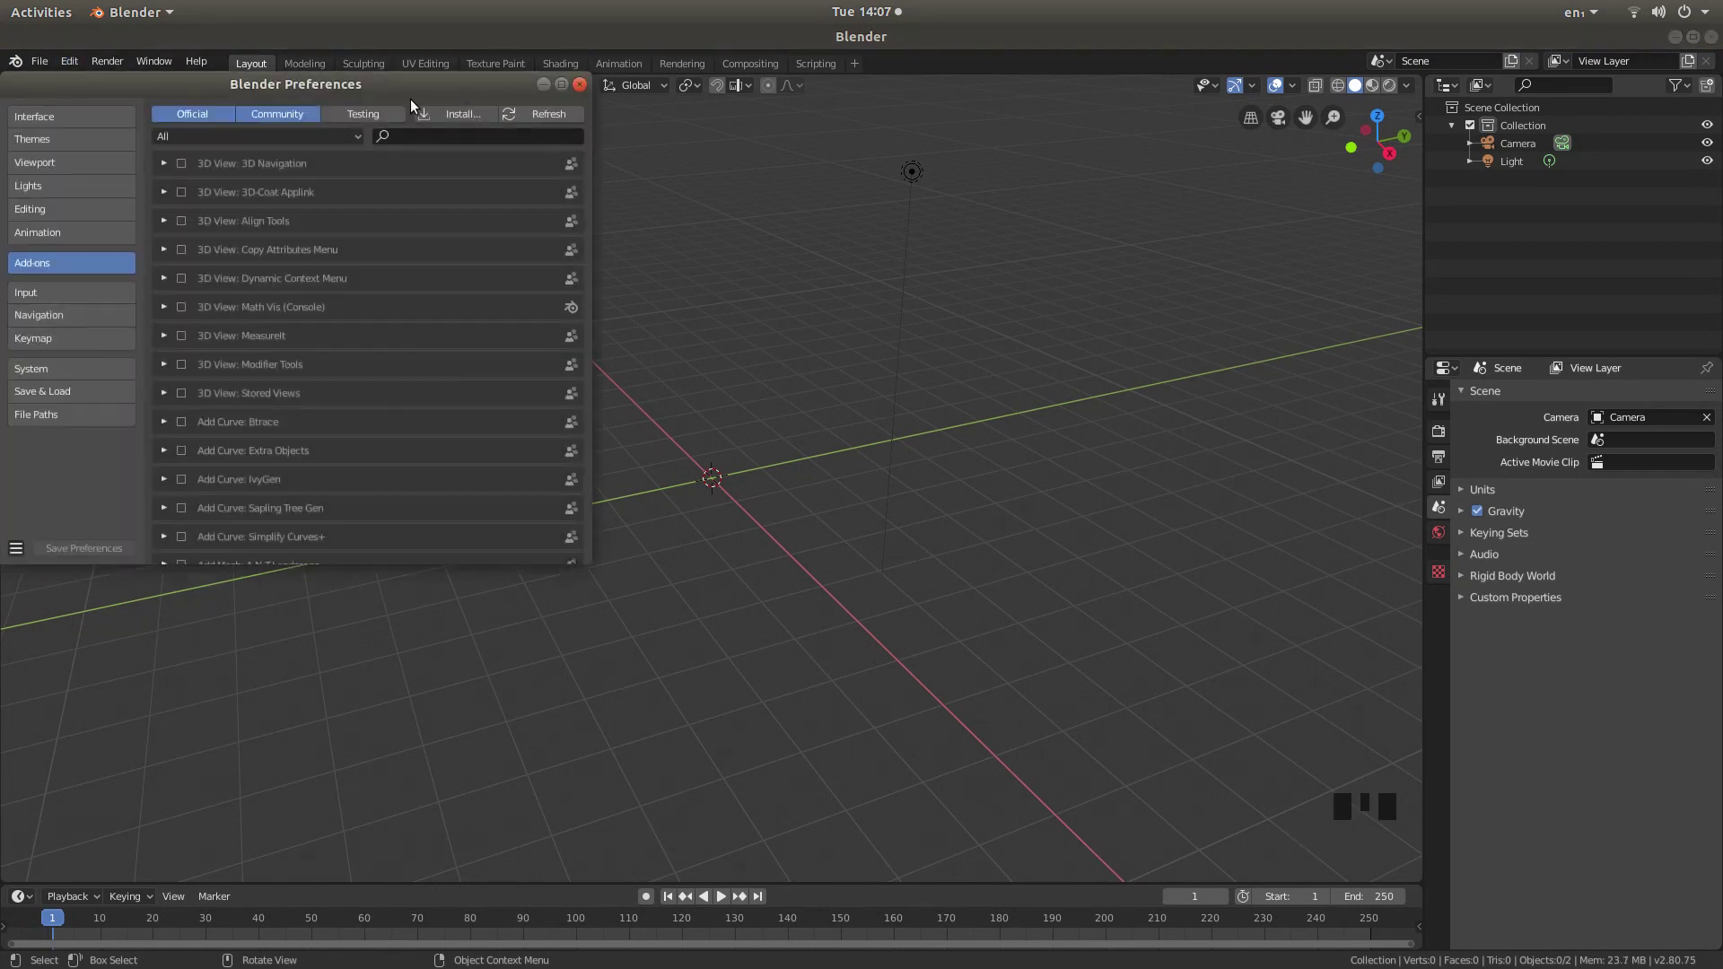
left_click(561, 86)
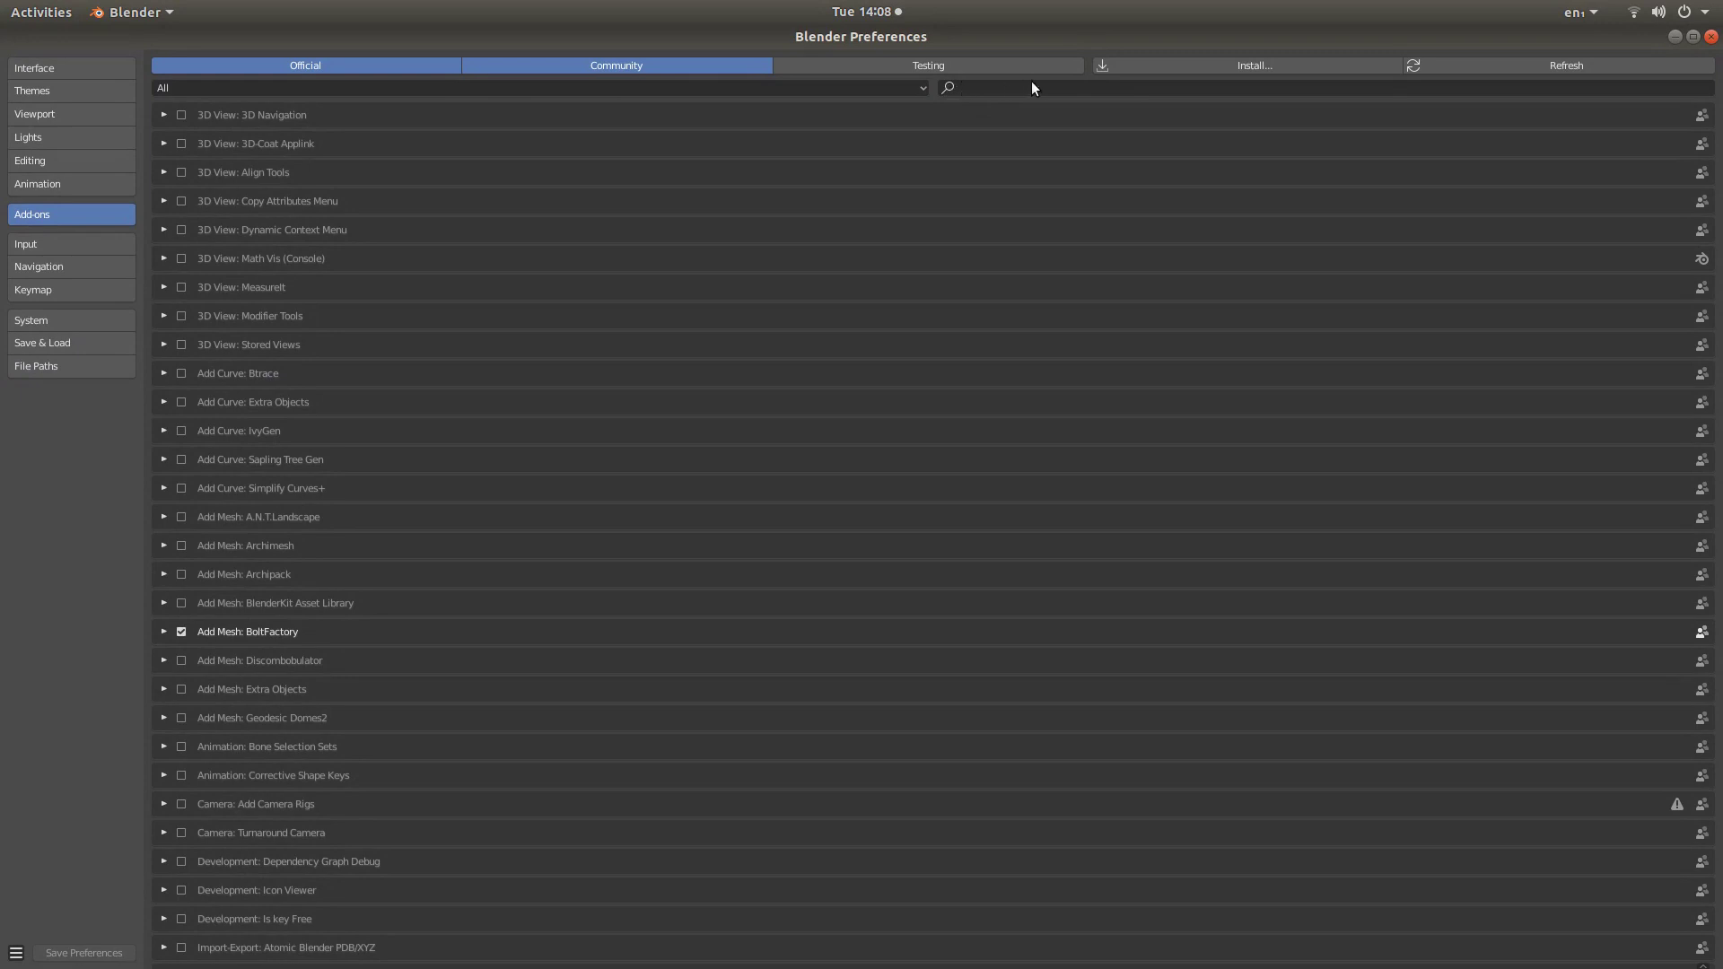
left_click(970, 86)
type("EXTRA")
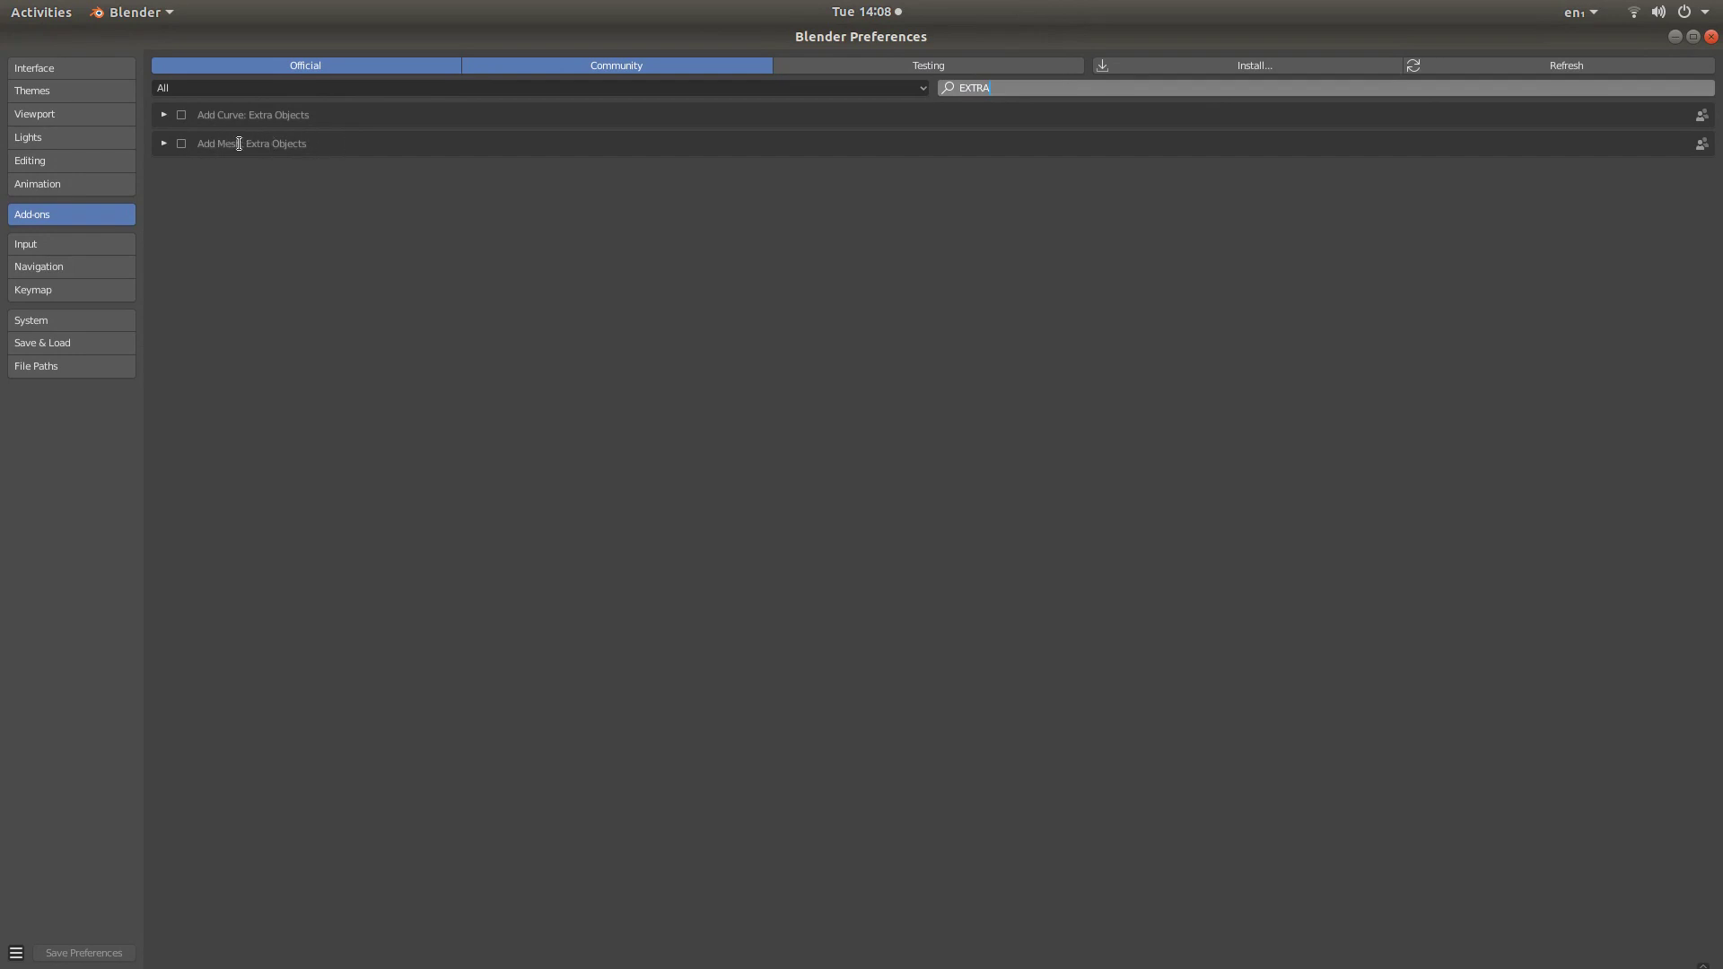
left_click(190, 154)
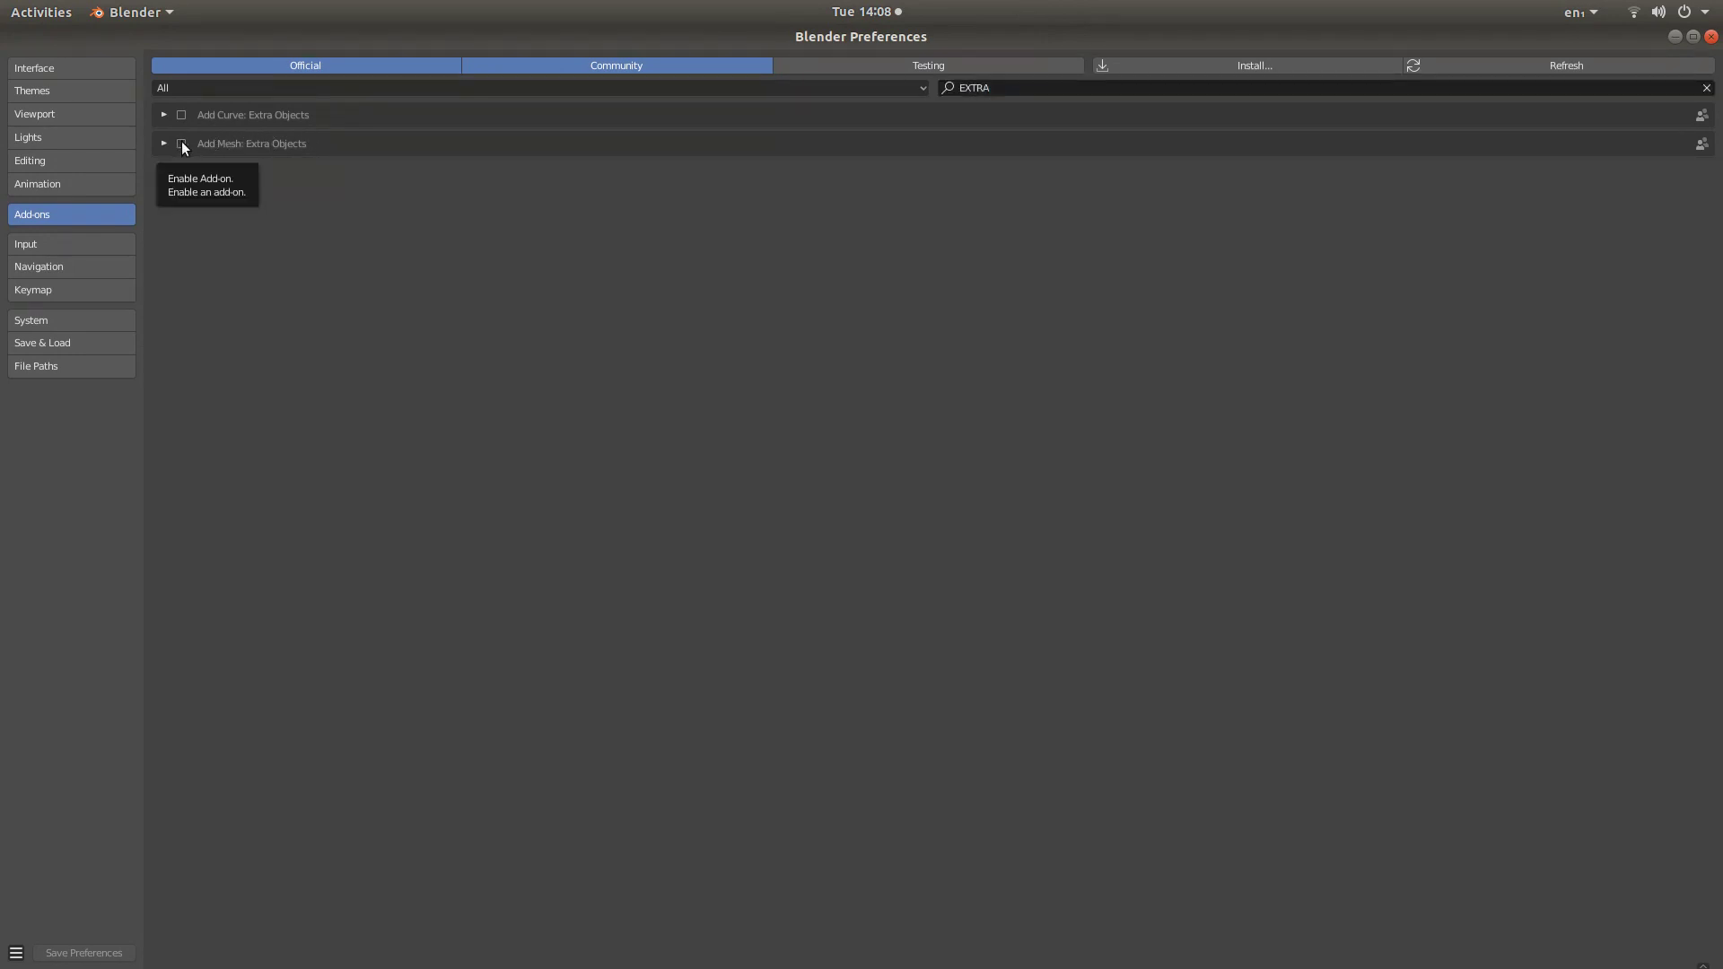
left_click(181, 143)
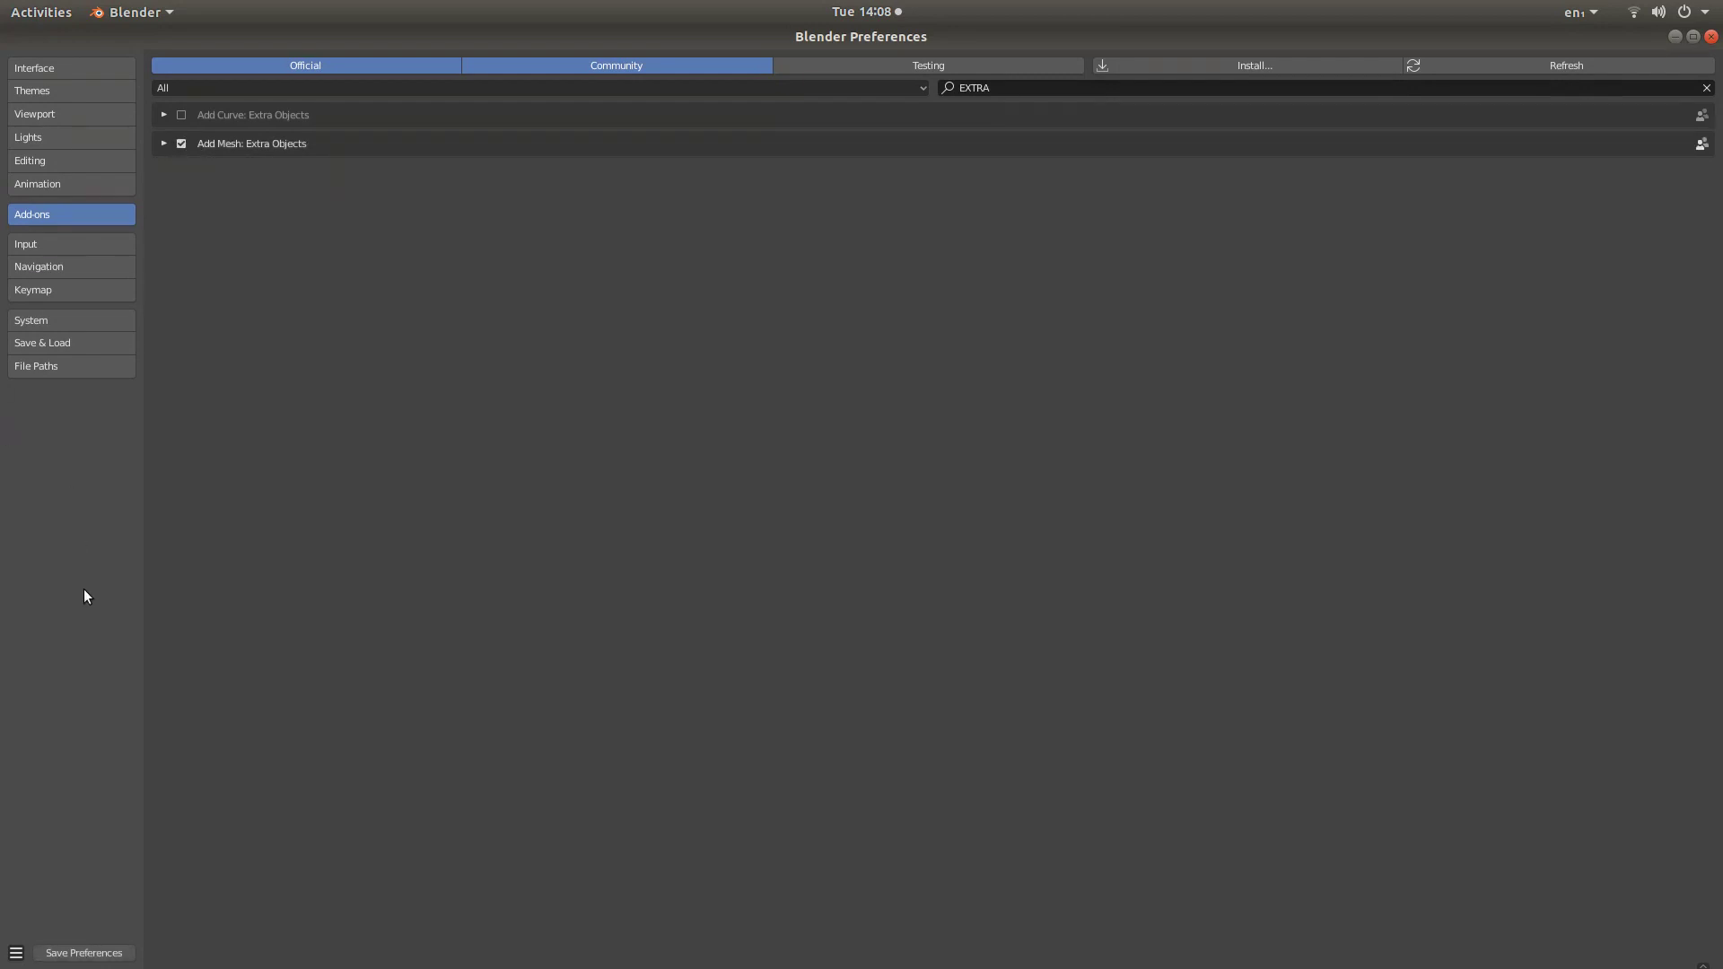
left_click(90, 955)
- Close Preferences and add a Mesh > Math Function > Regular Solid tetrahedron at the origin
left_click(1711, 38)
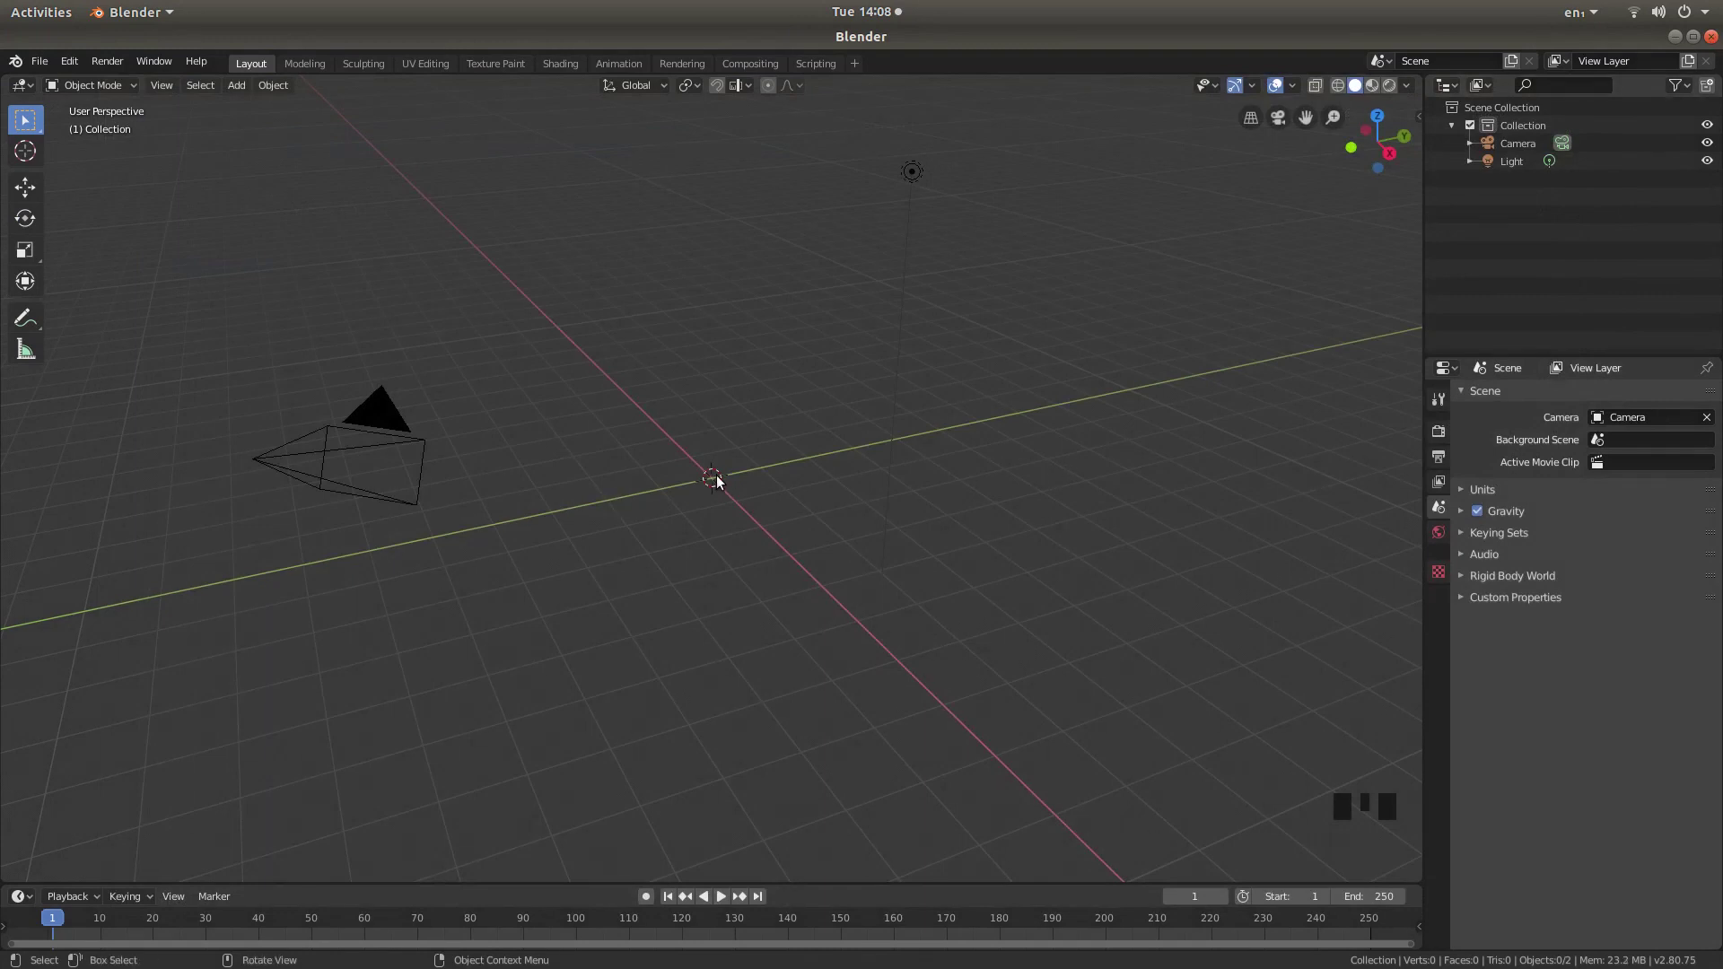
key("shift")
key("shift+a")
mouse_move(627, 390)
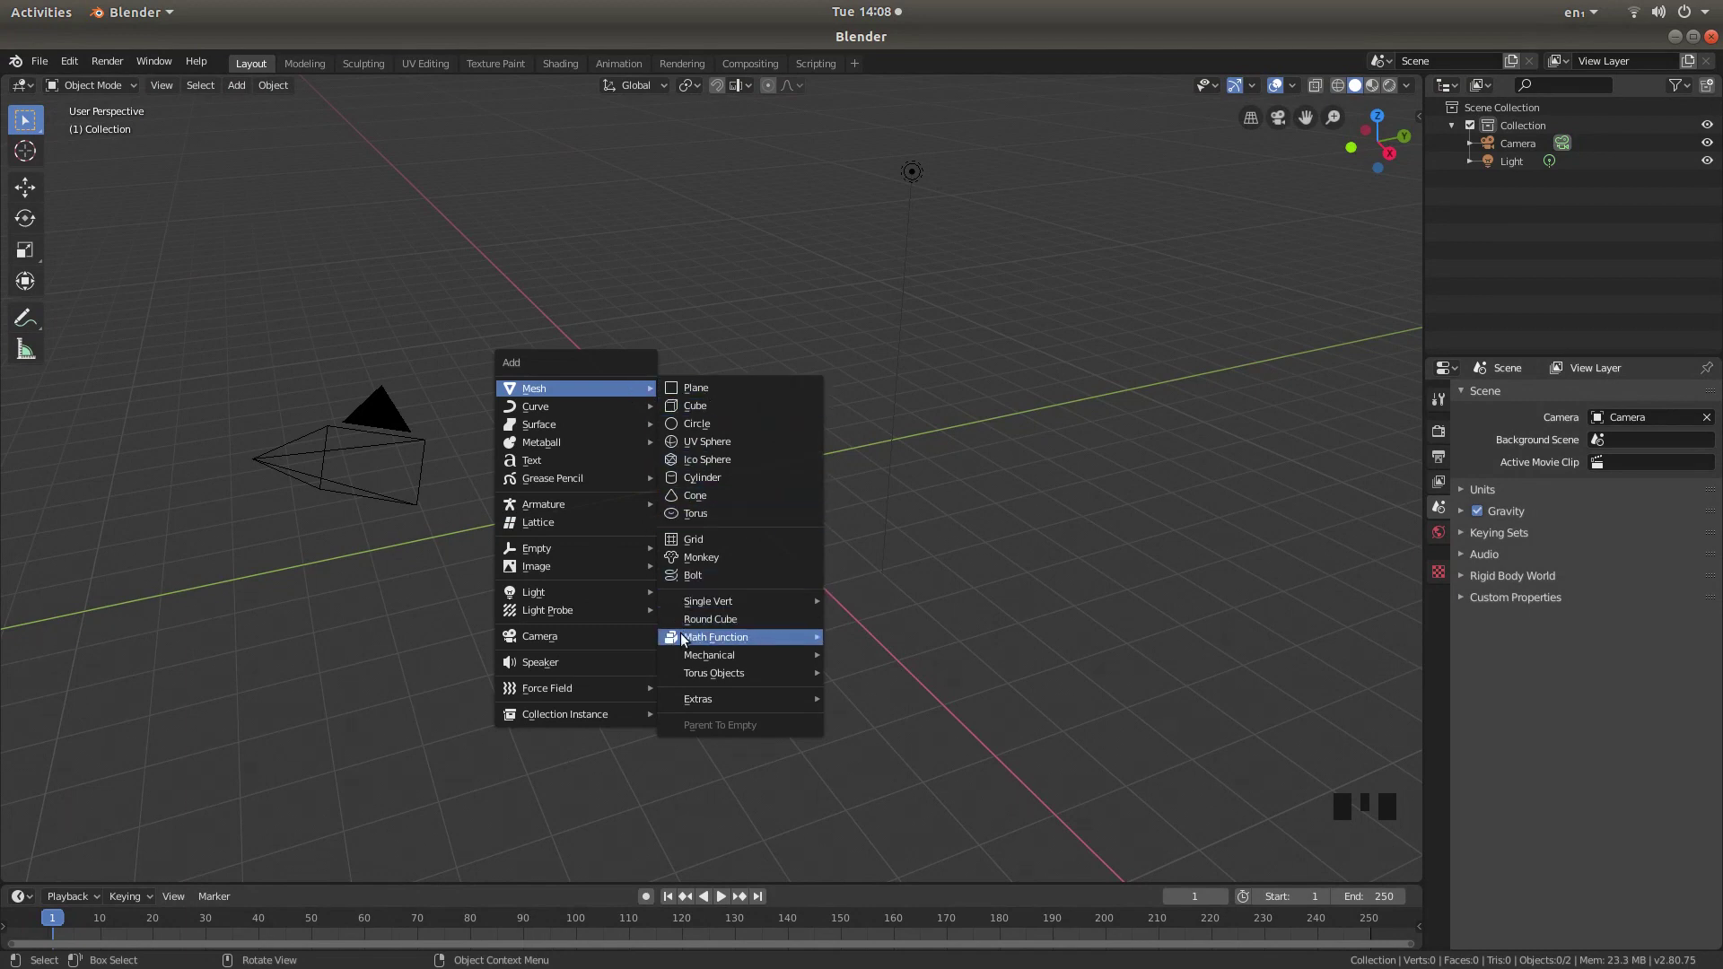
mouse_move(705, 637)
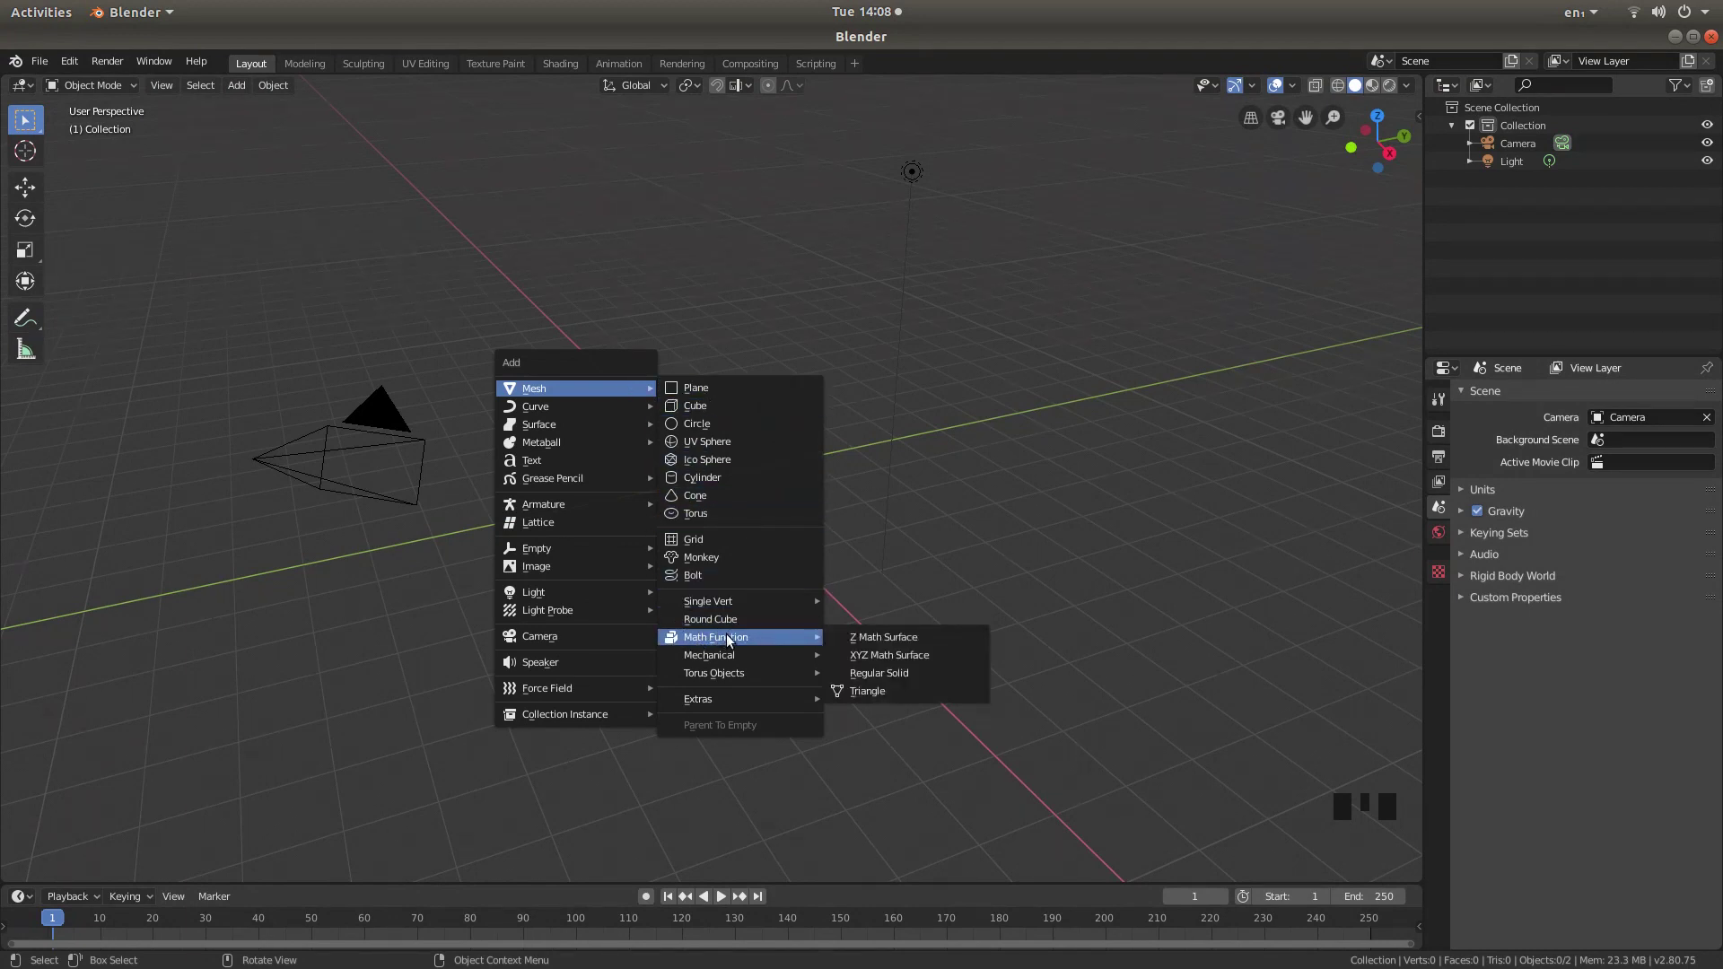
left_click(916, 674)
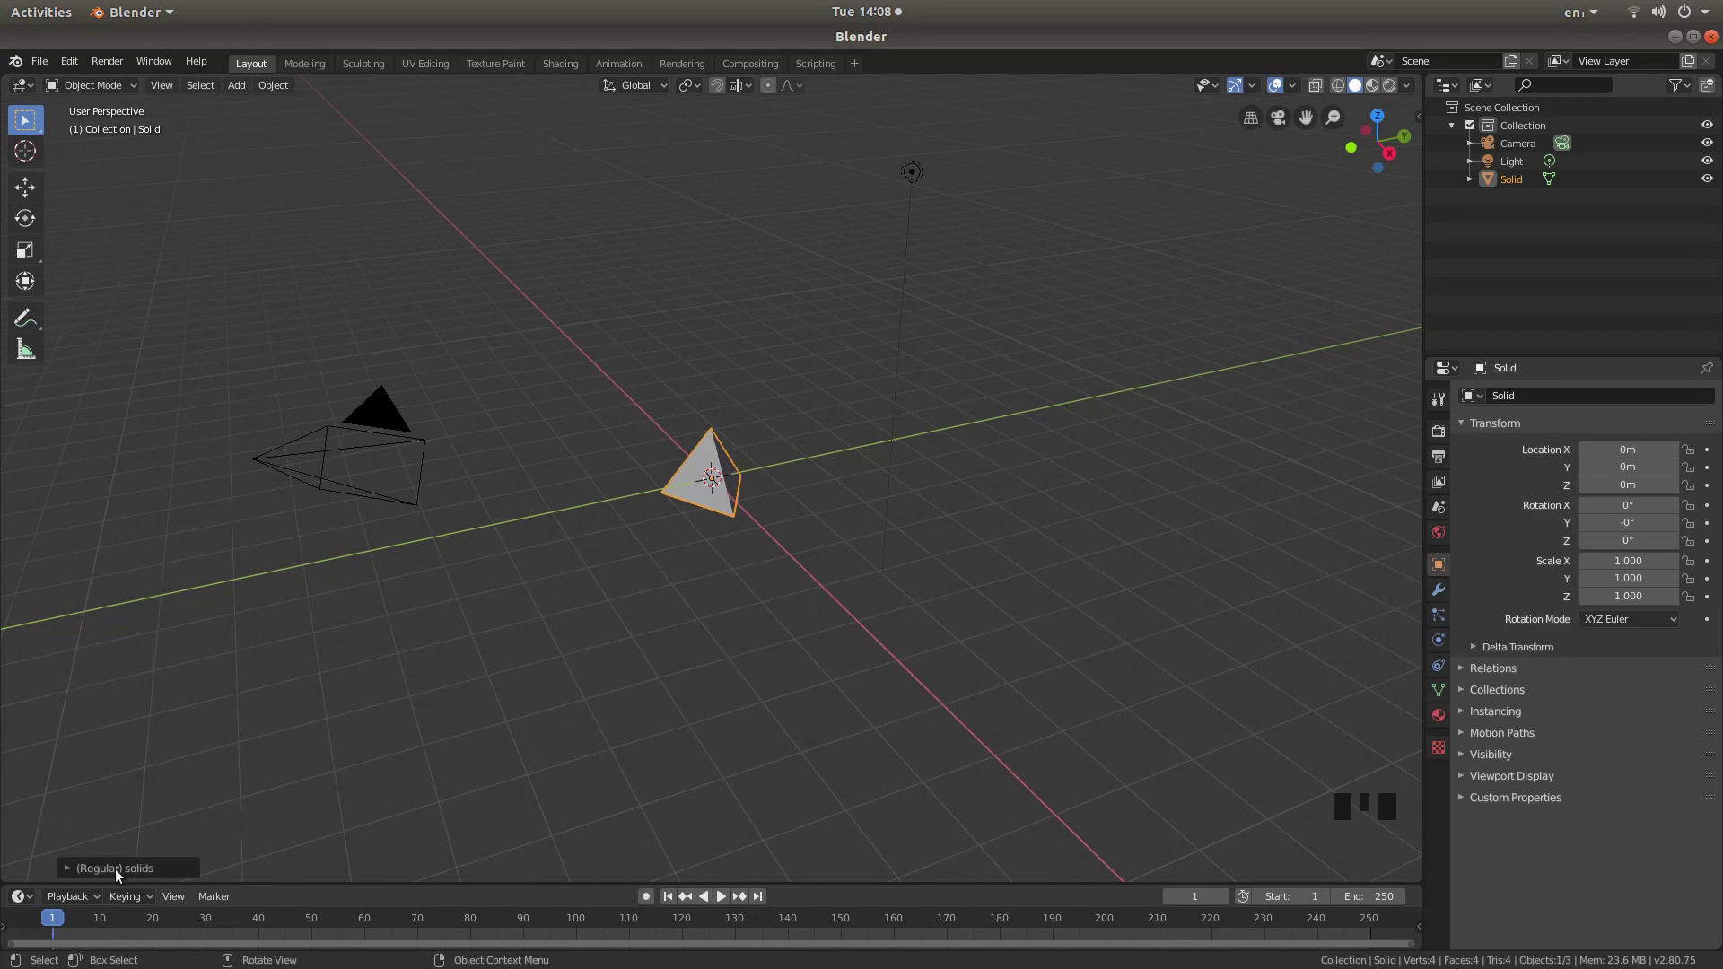
- Set the Regular Solid's preset to Truncated Icosahedron in its operator panel
left_click(66, 868)
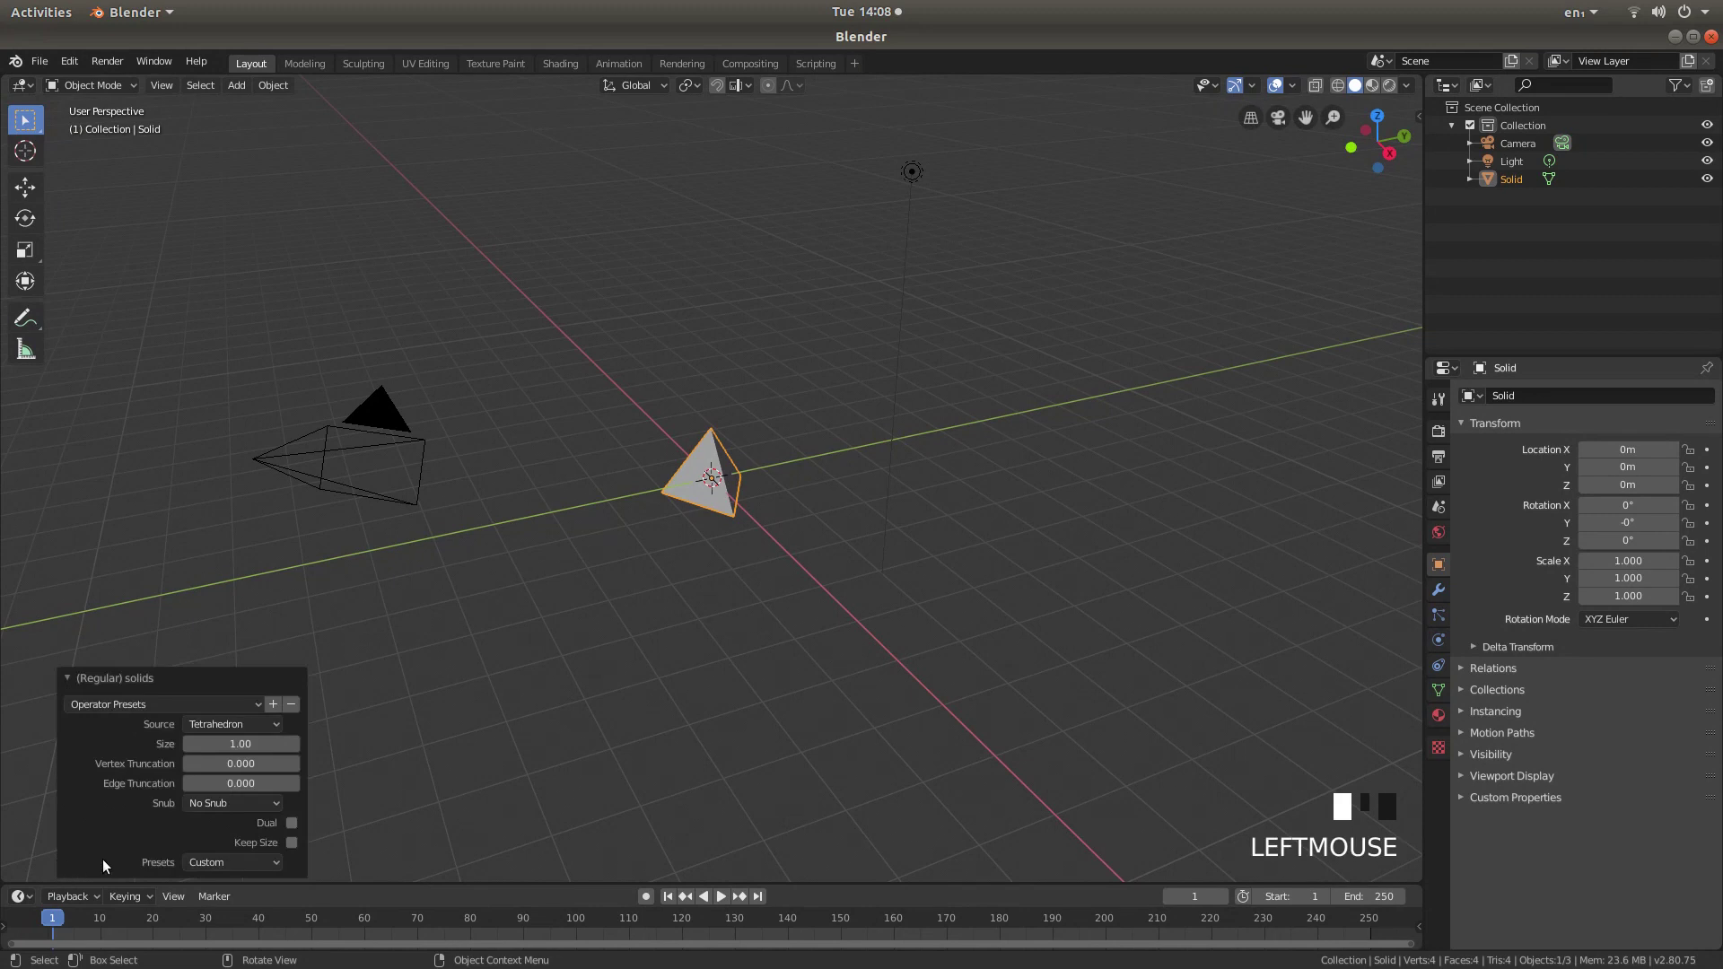
left_click(236, 858)
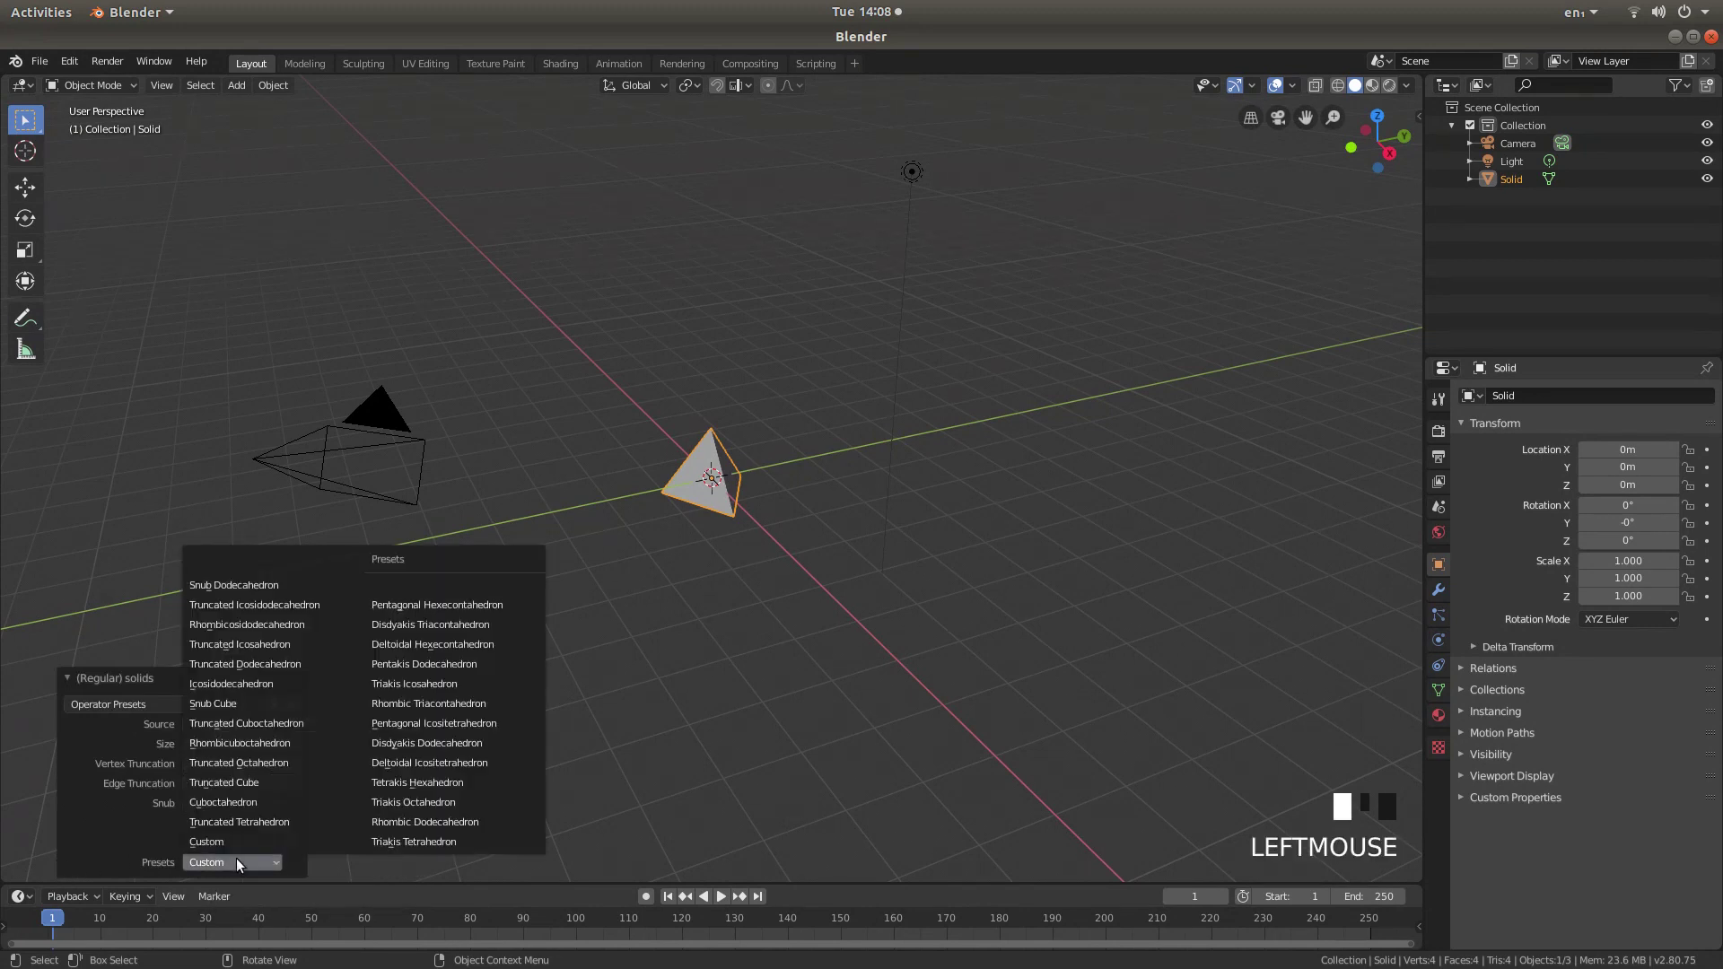
left_click(218, 644)
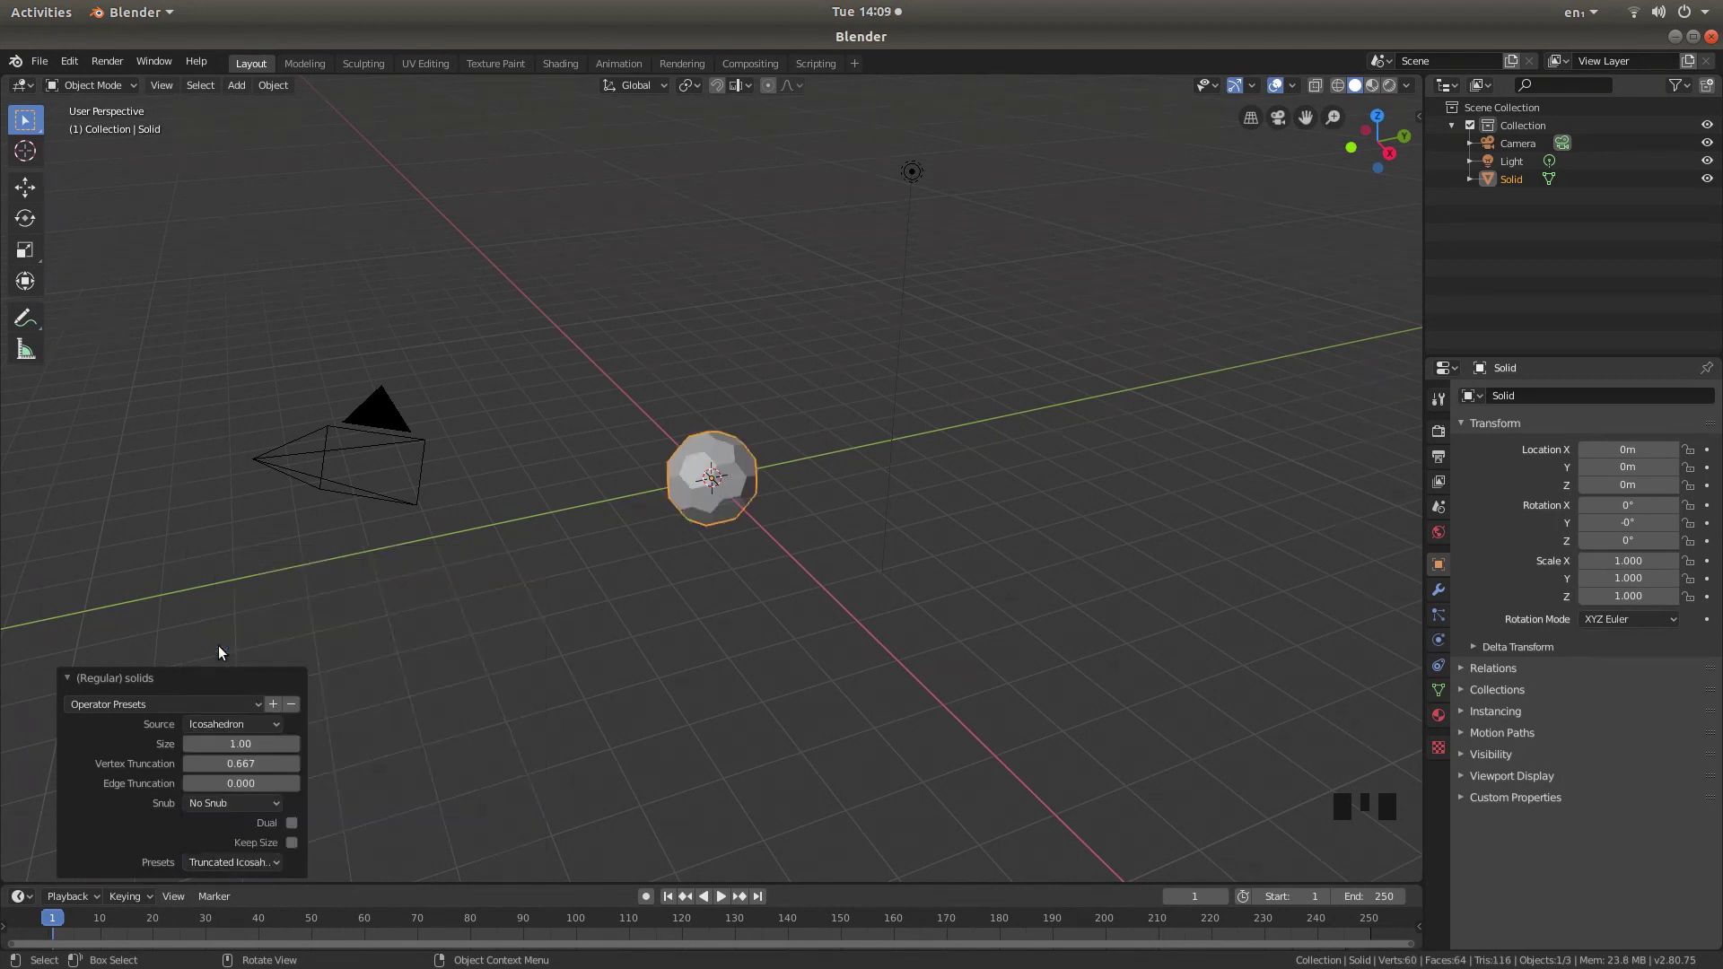
left_click(70, 680)
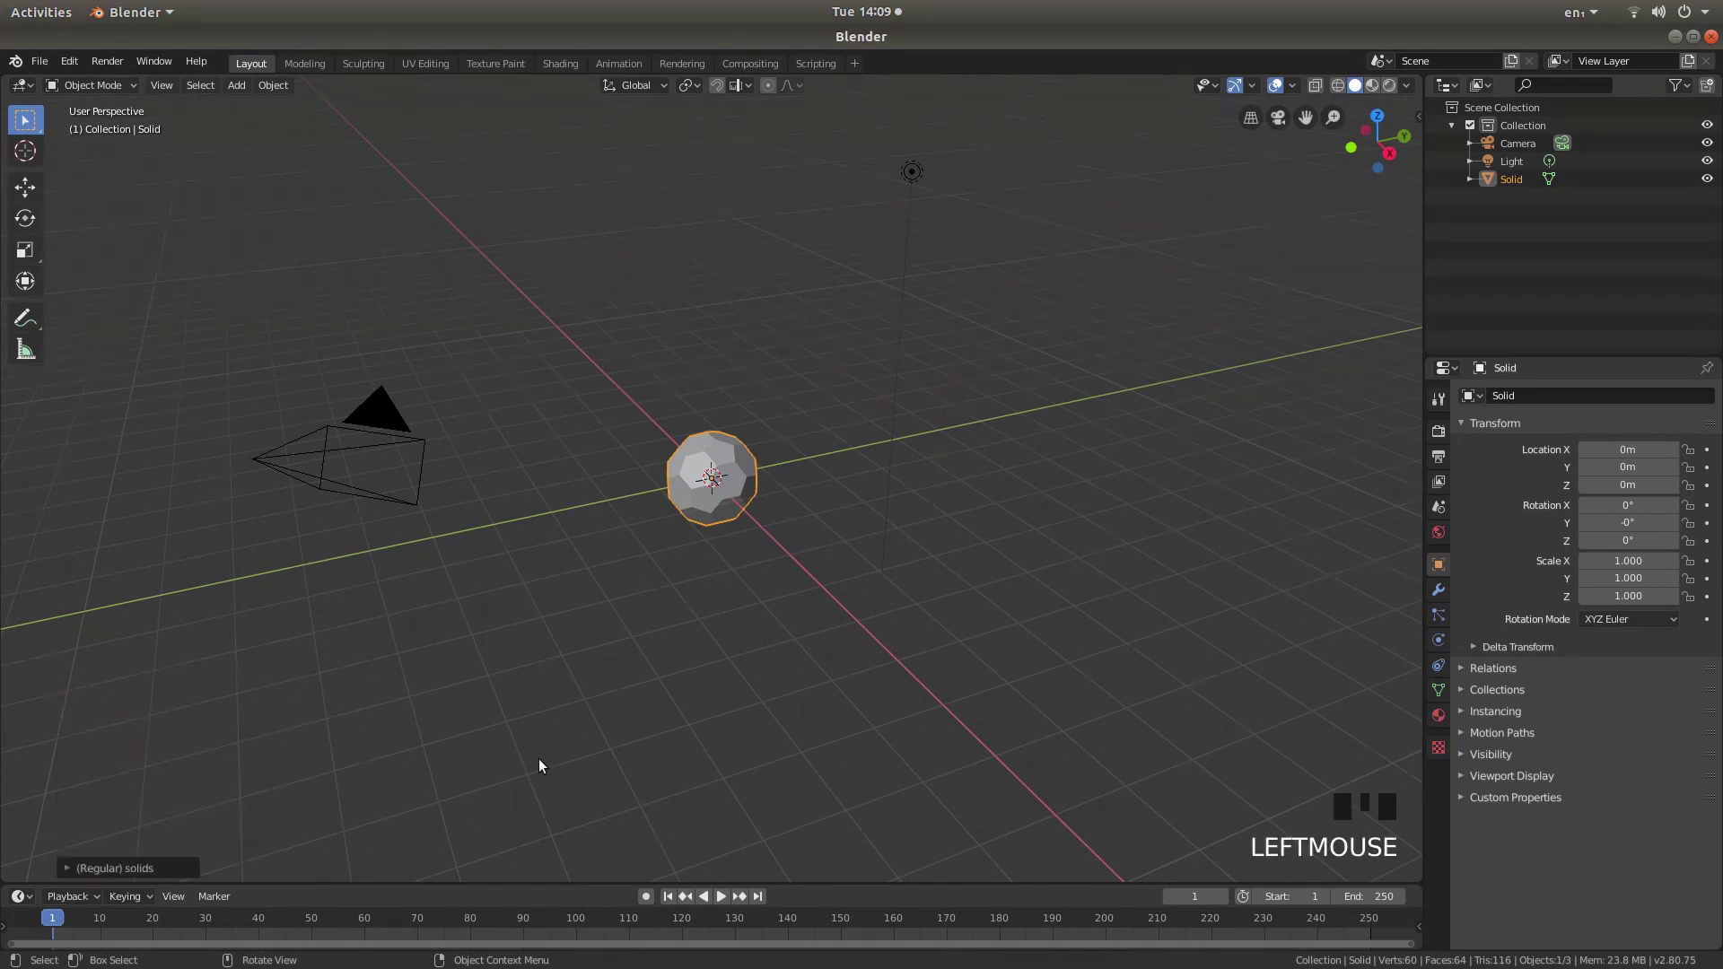
- Zoom in, enter Edit Mode with edge selection, and select one diagonal edge across a hexagon
scroll(782, 614, "up", 9)
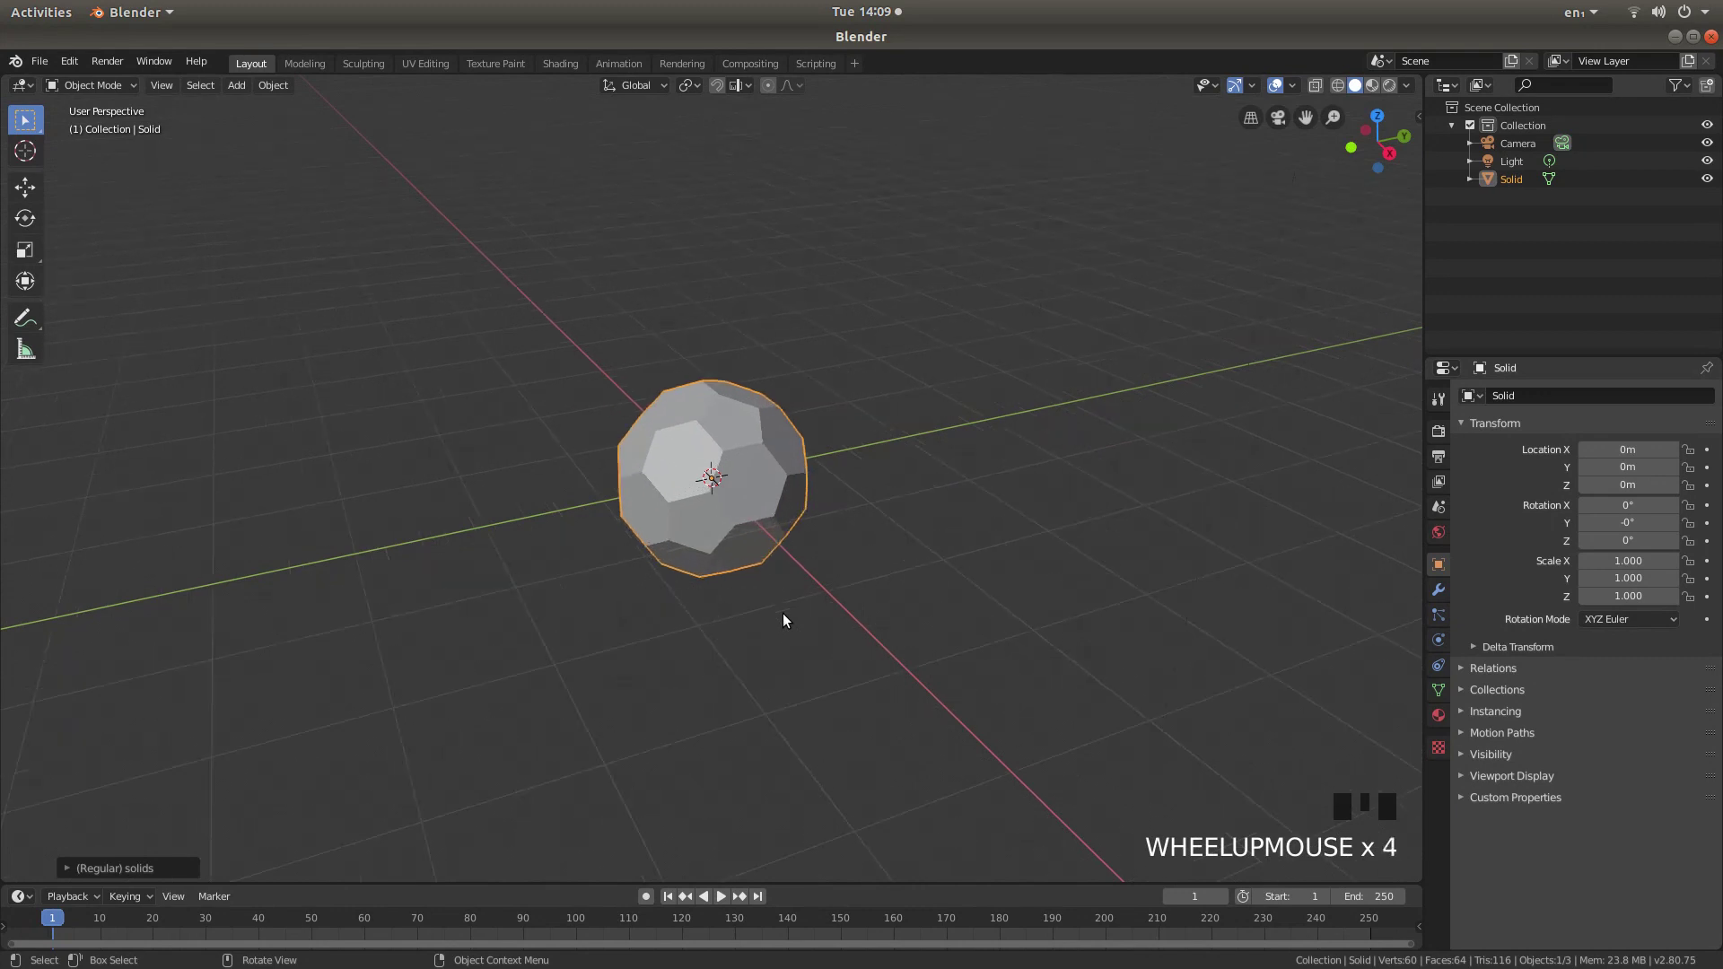
scroll(783, 619, "up", 1)
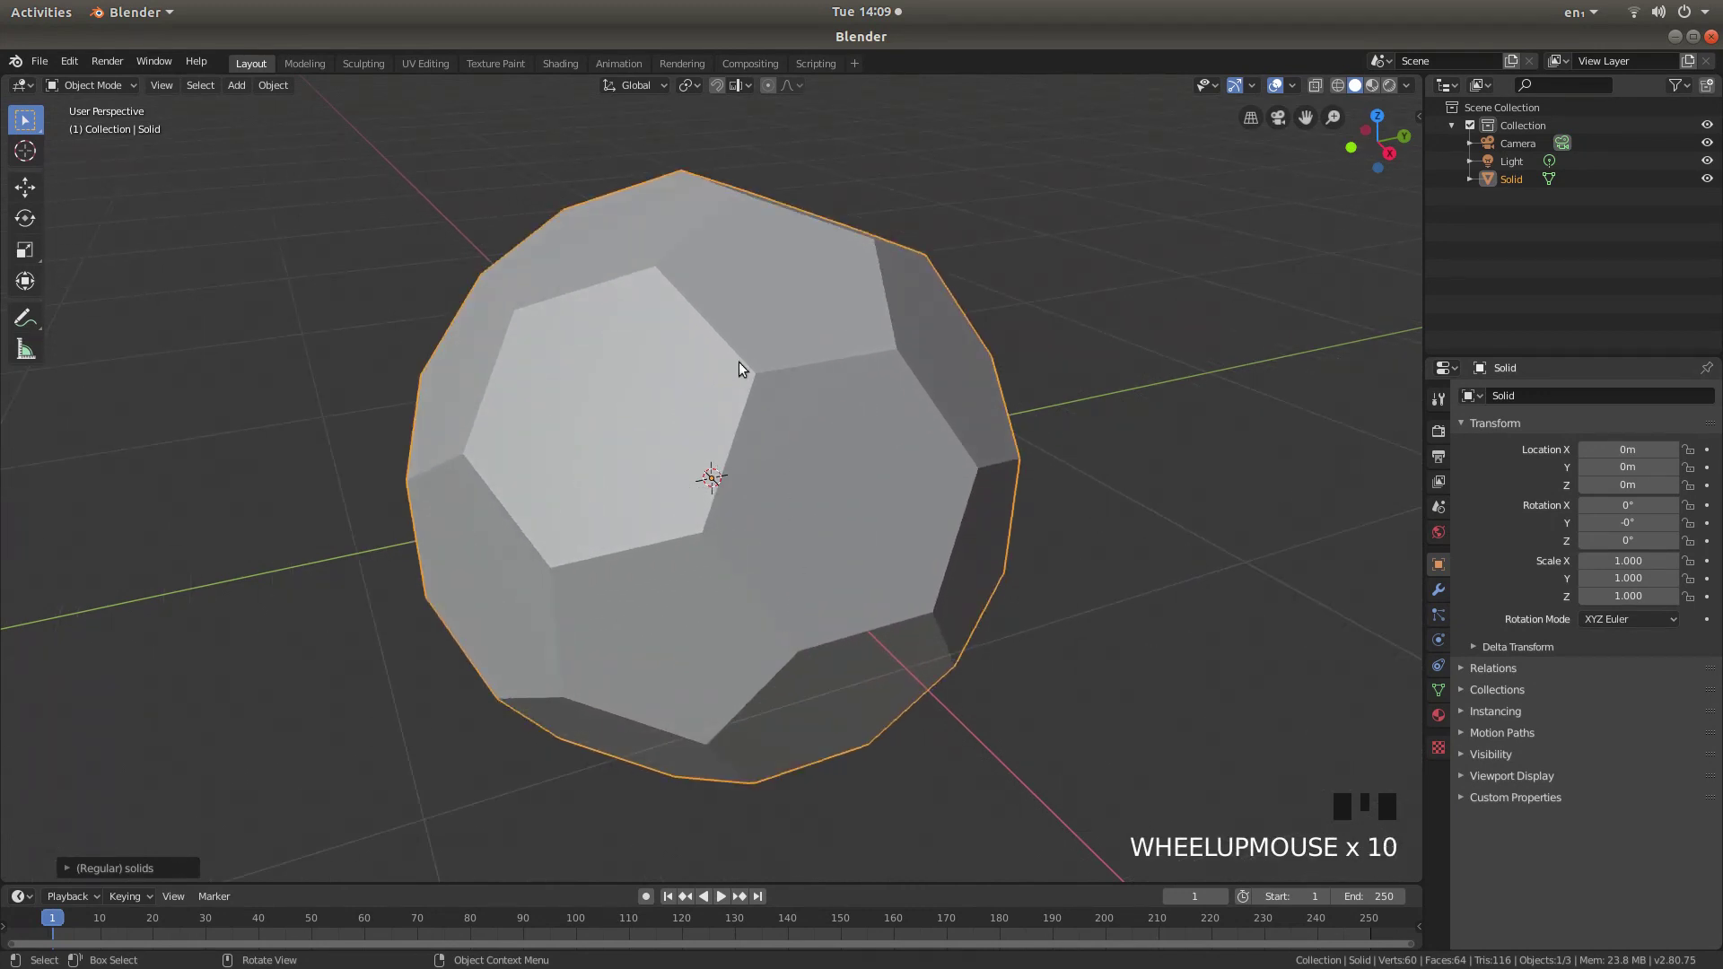
key("Tab")
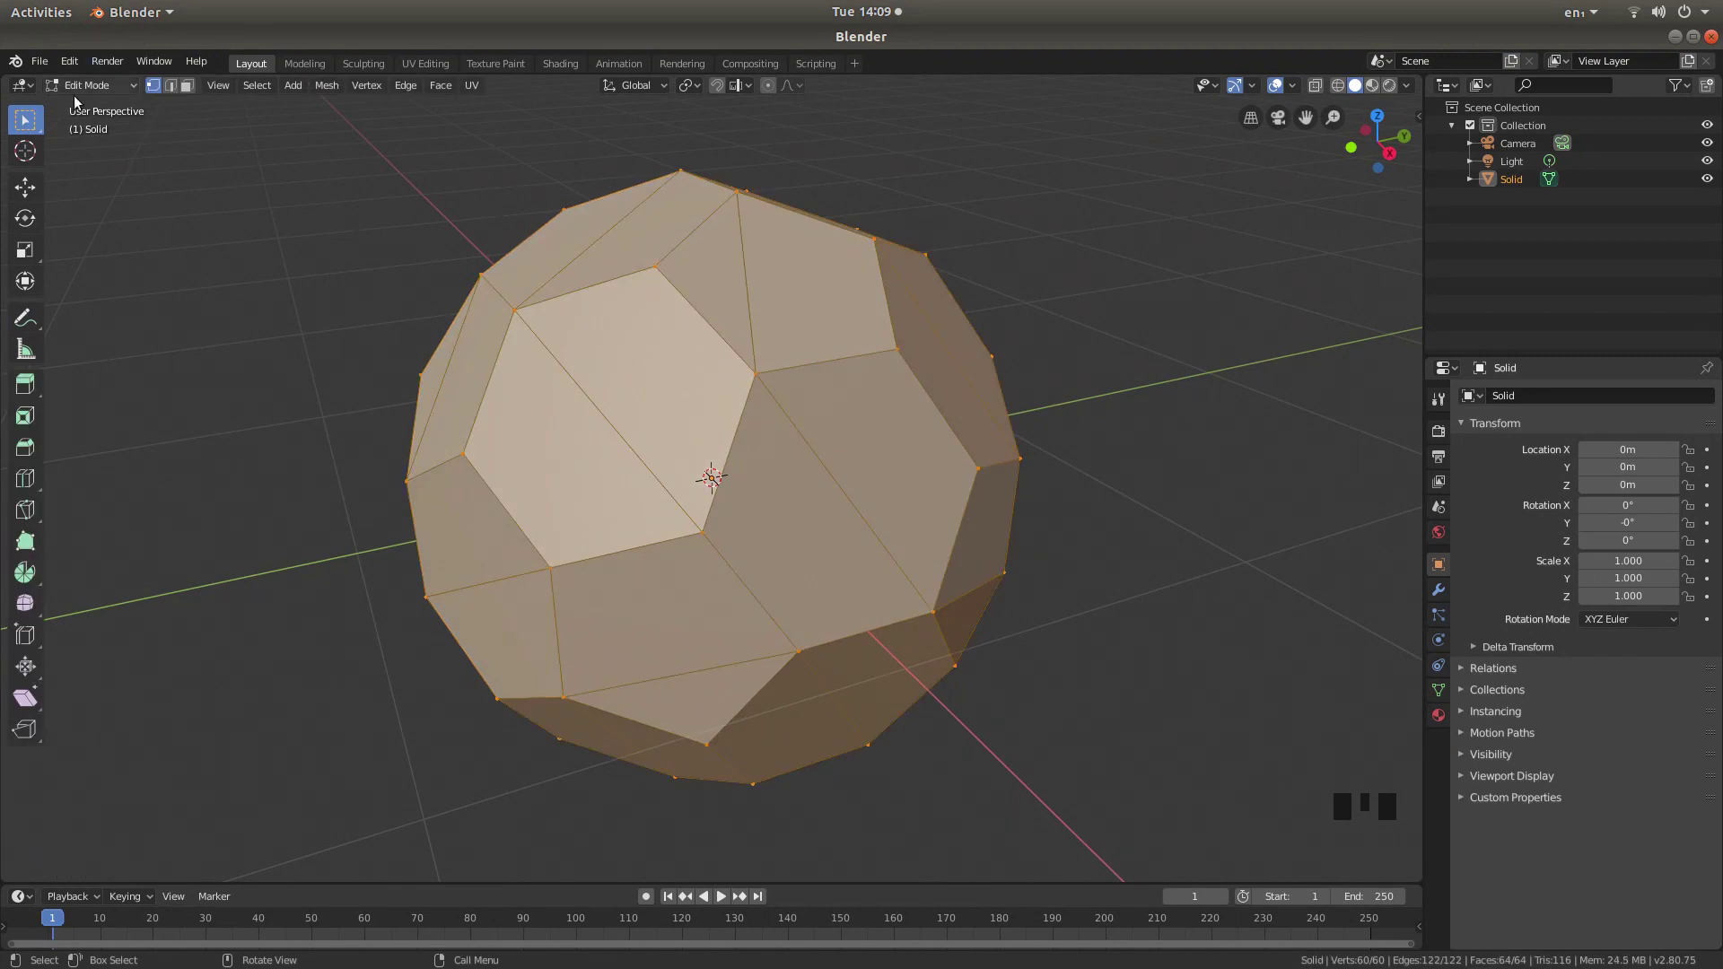
left_click(170, 85)
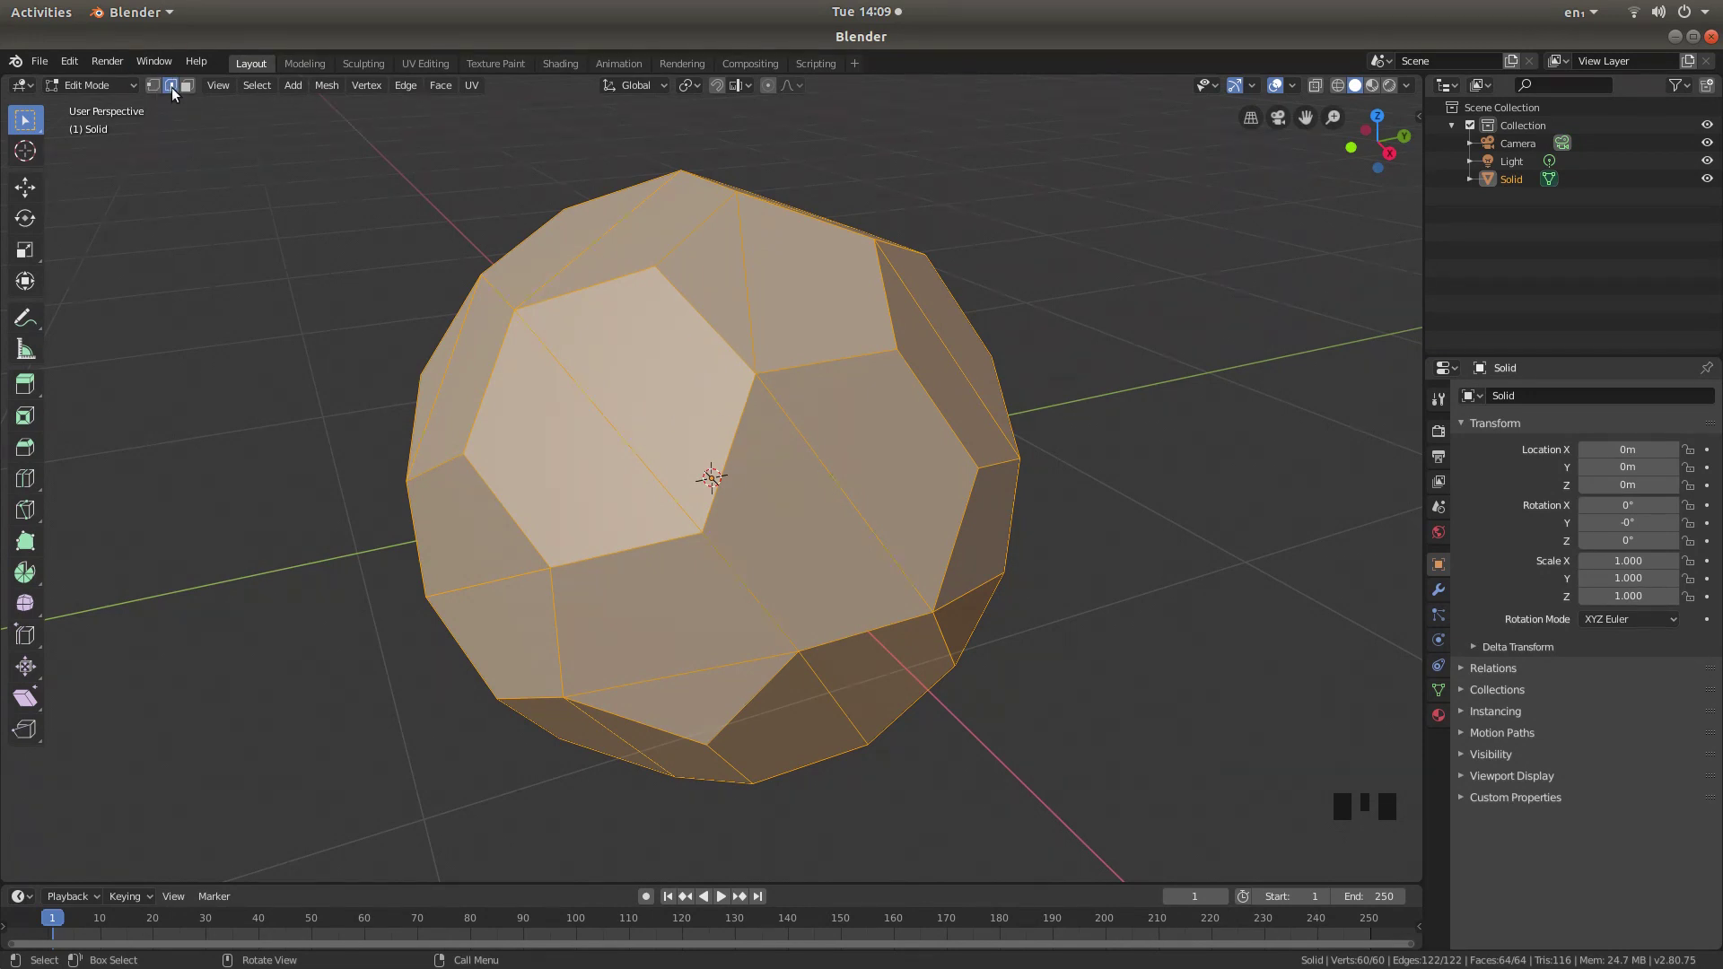
left_click(593, 407)
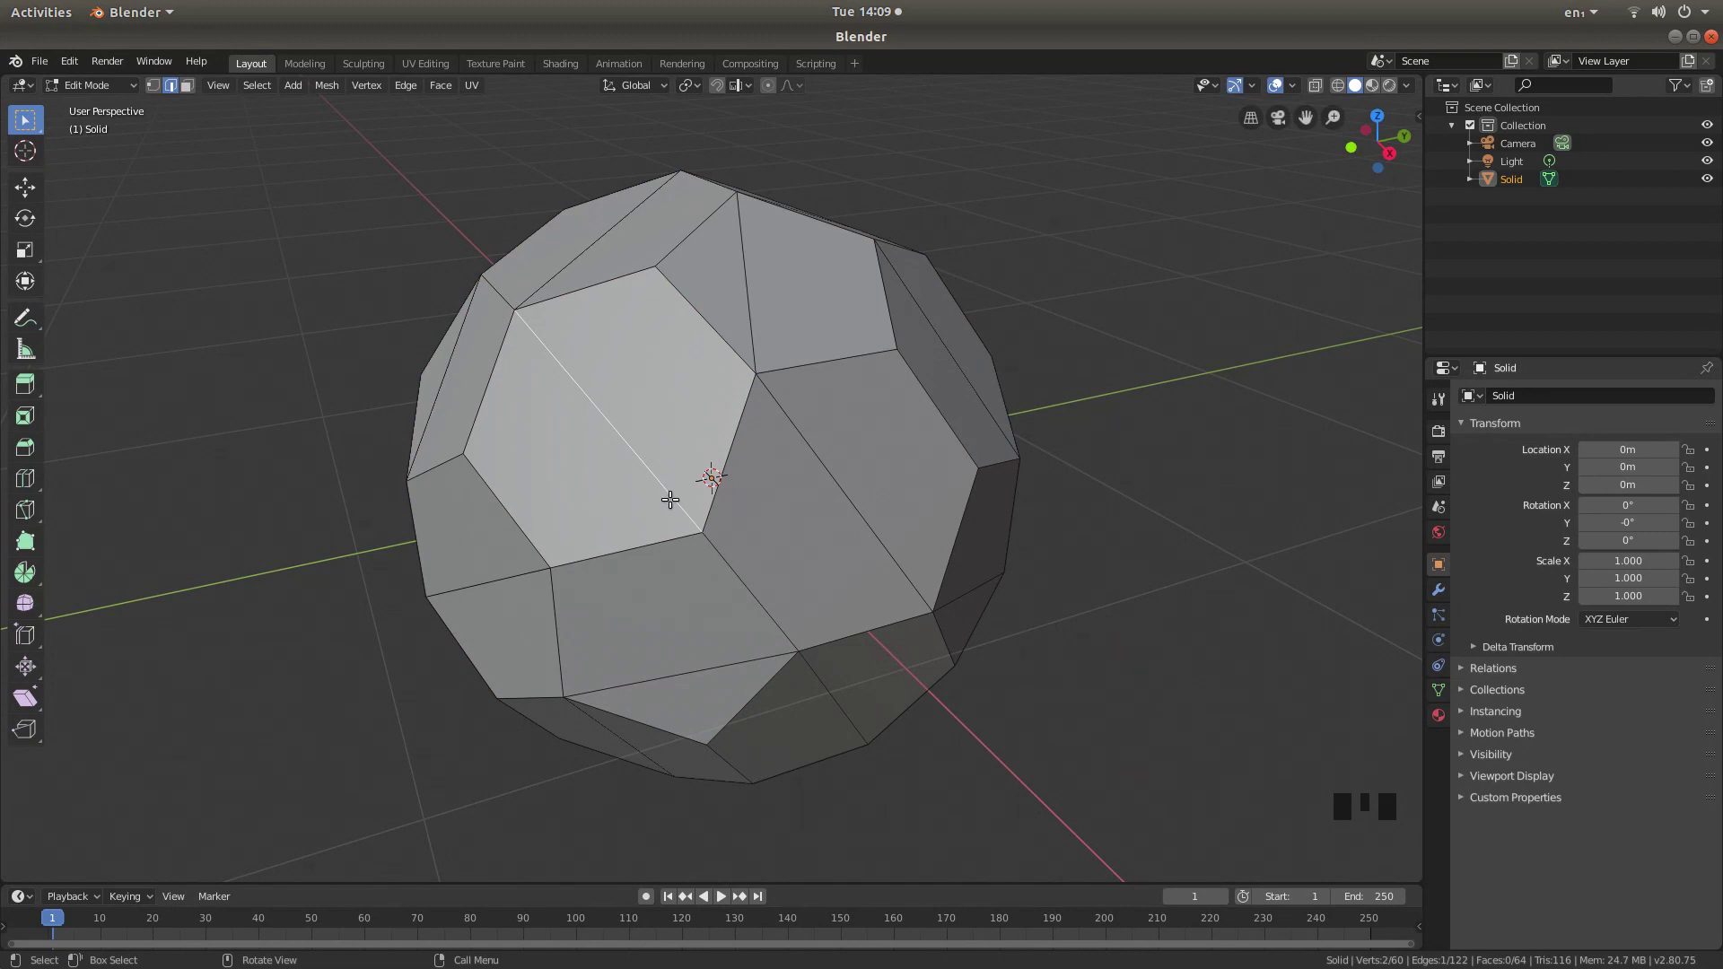
- Select all edges of similar length and dissolve them, then pick one leftover dividing edge
left_click(257, 85)
left_click(256, 85)
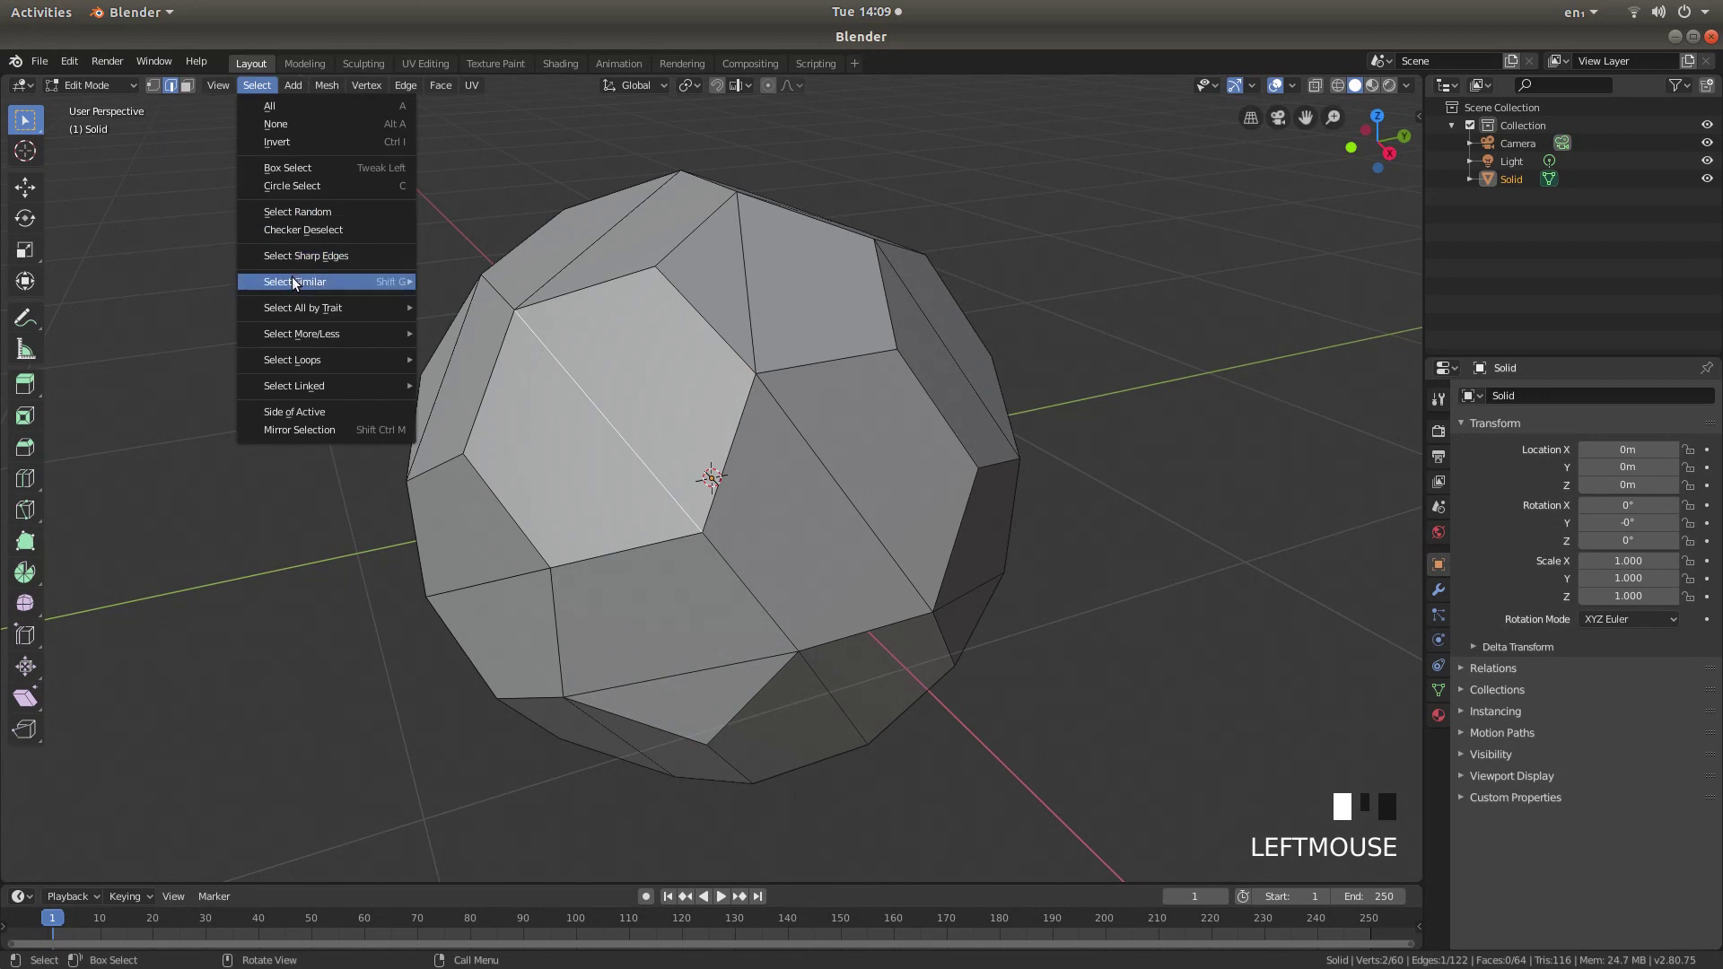
mouse_move(272, 288)
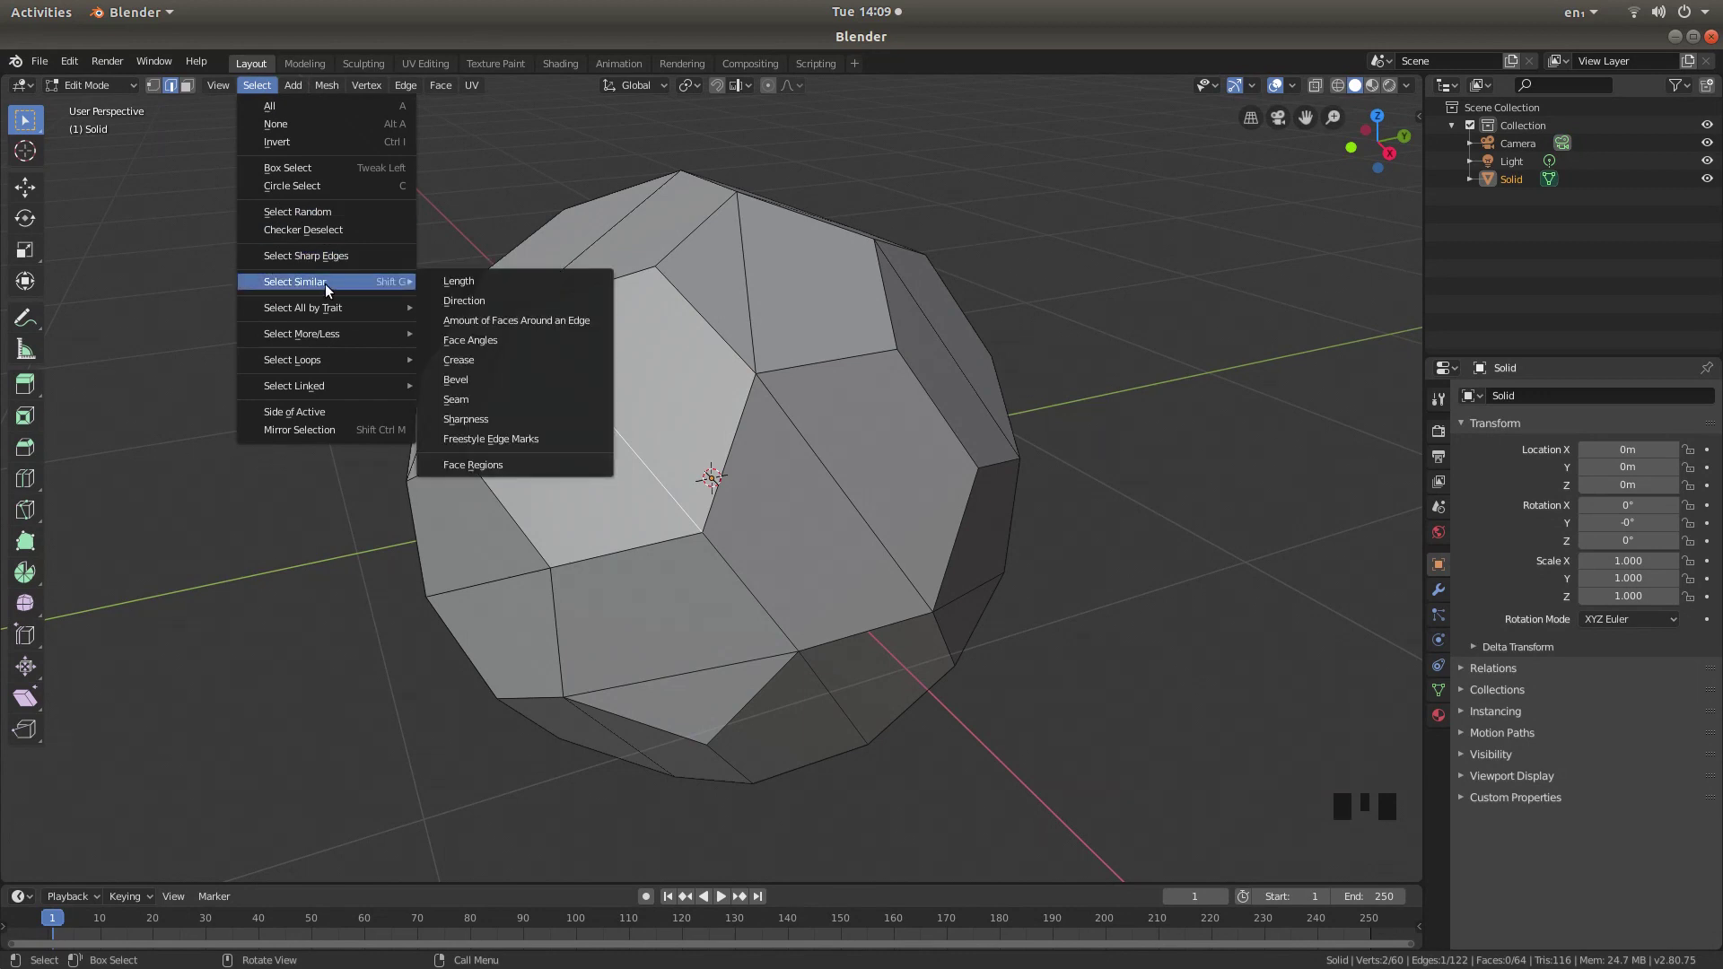
left_click(498, 281)
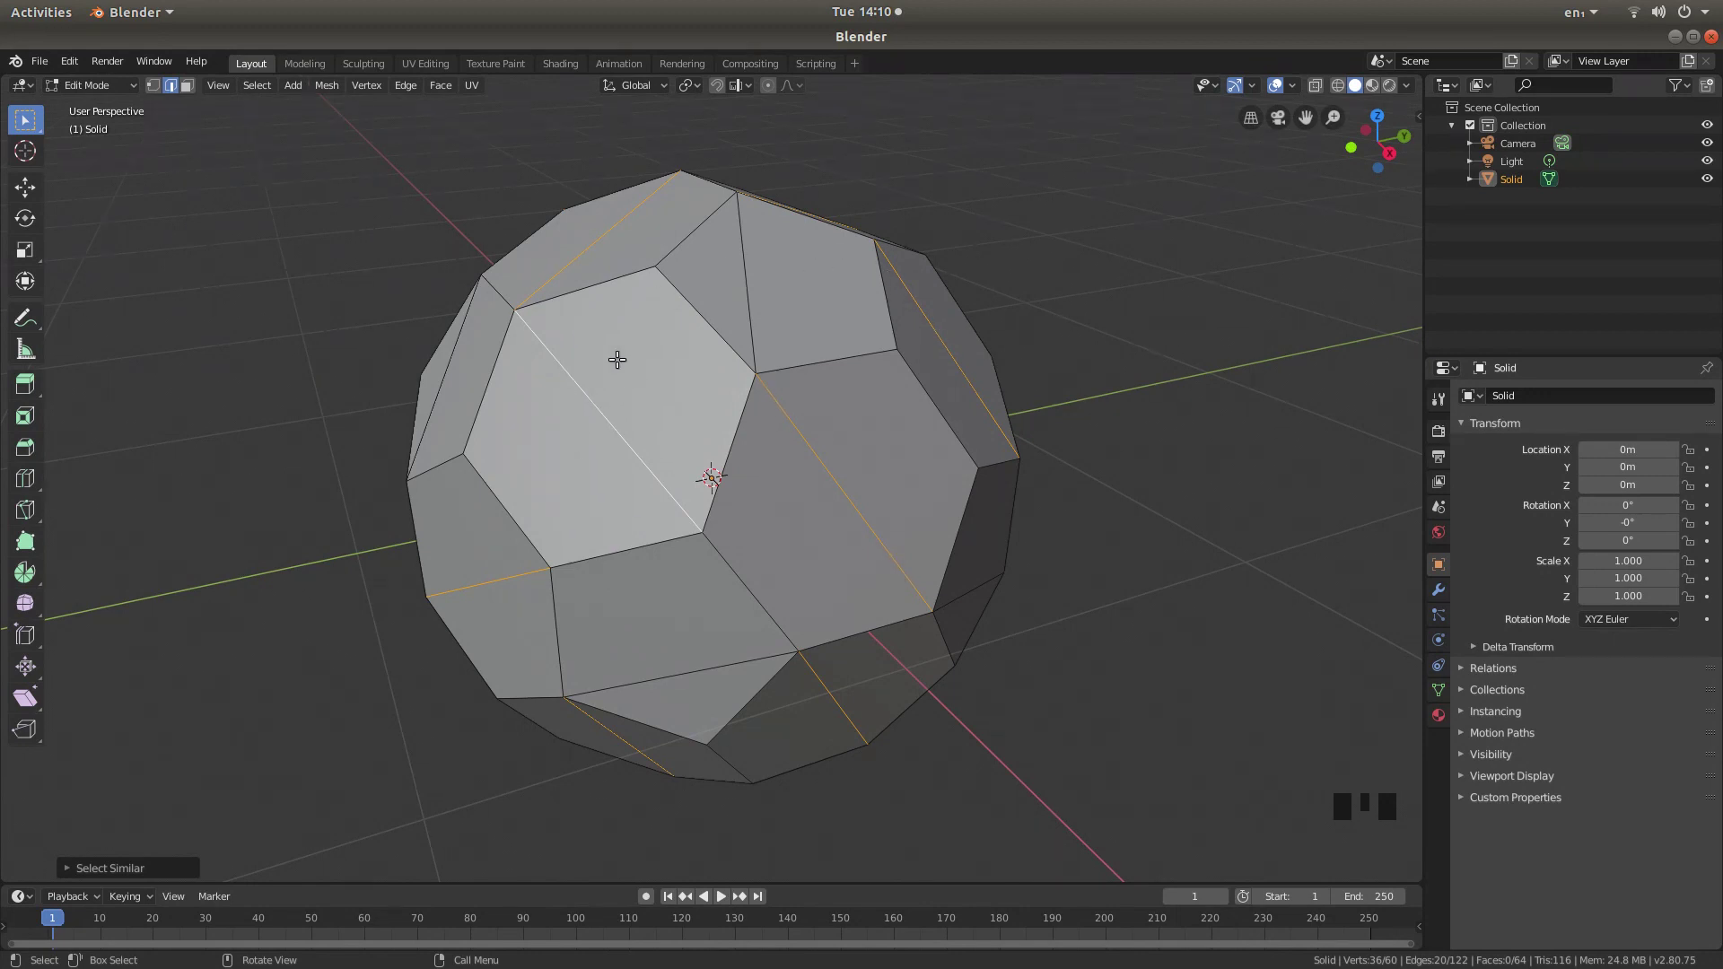
key("x")
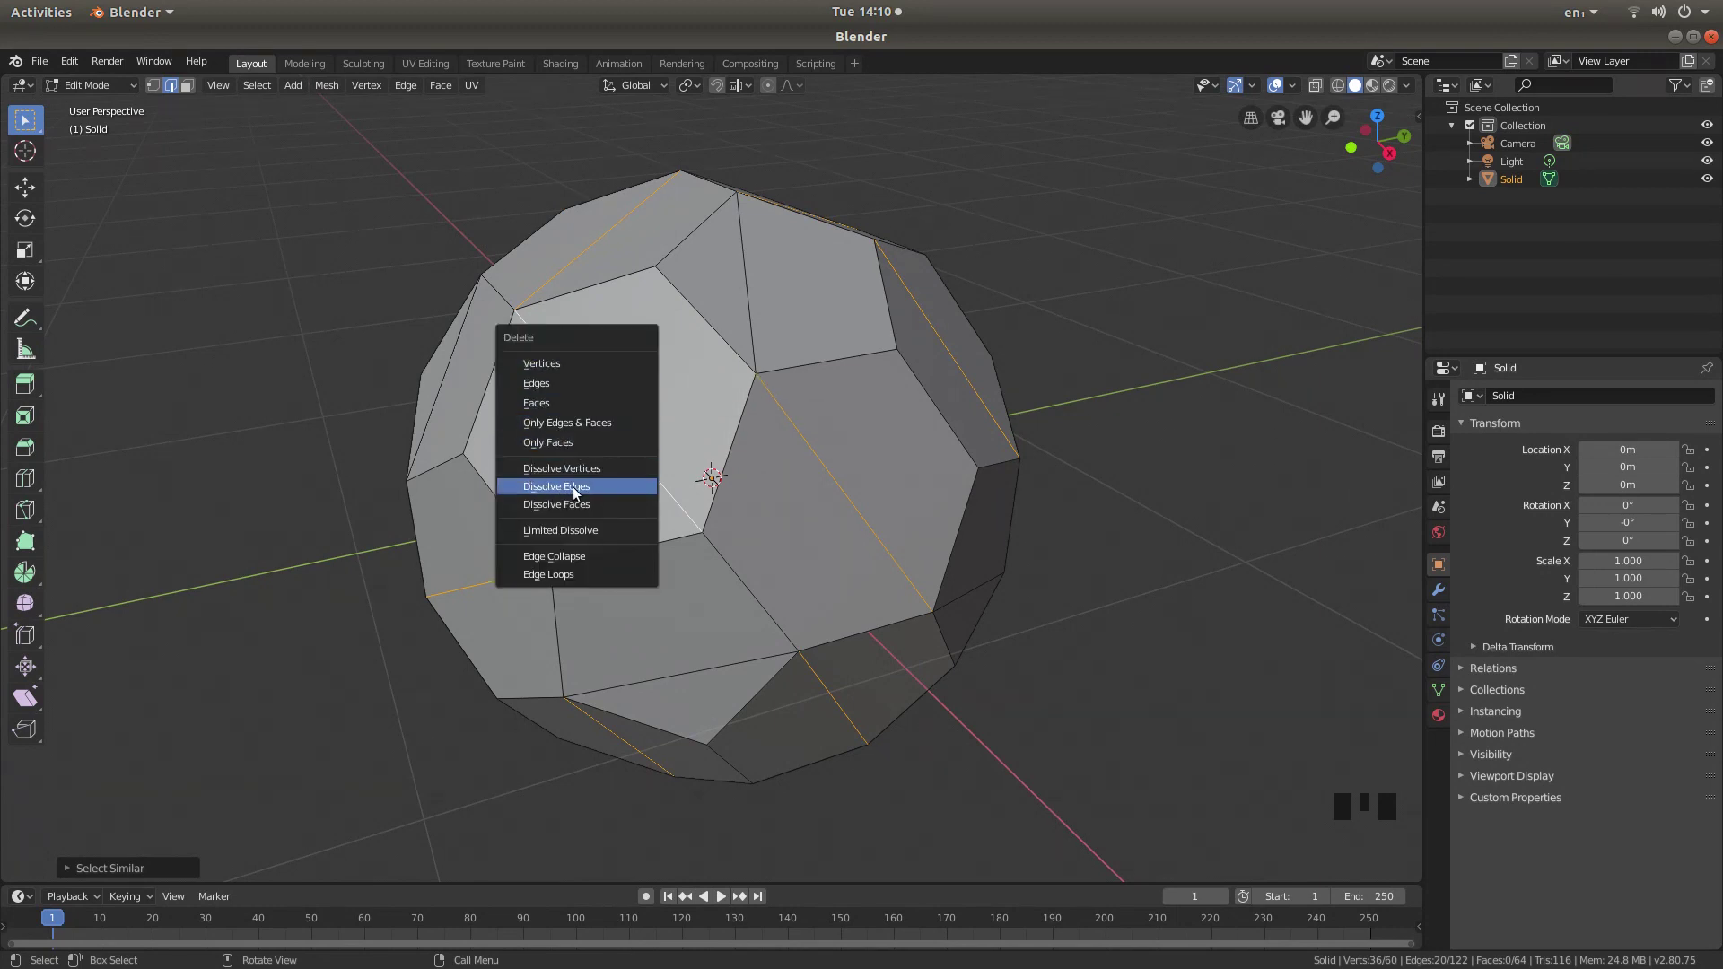
left_click(590, 491)
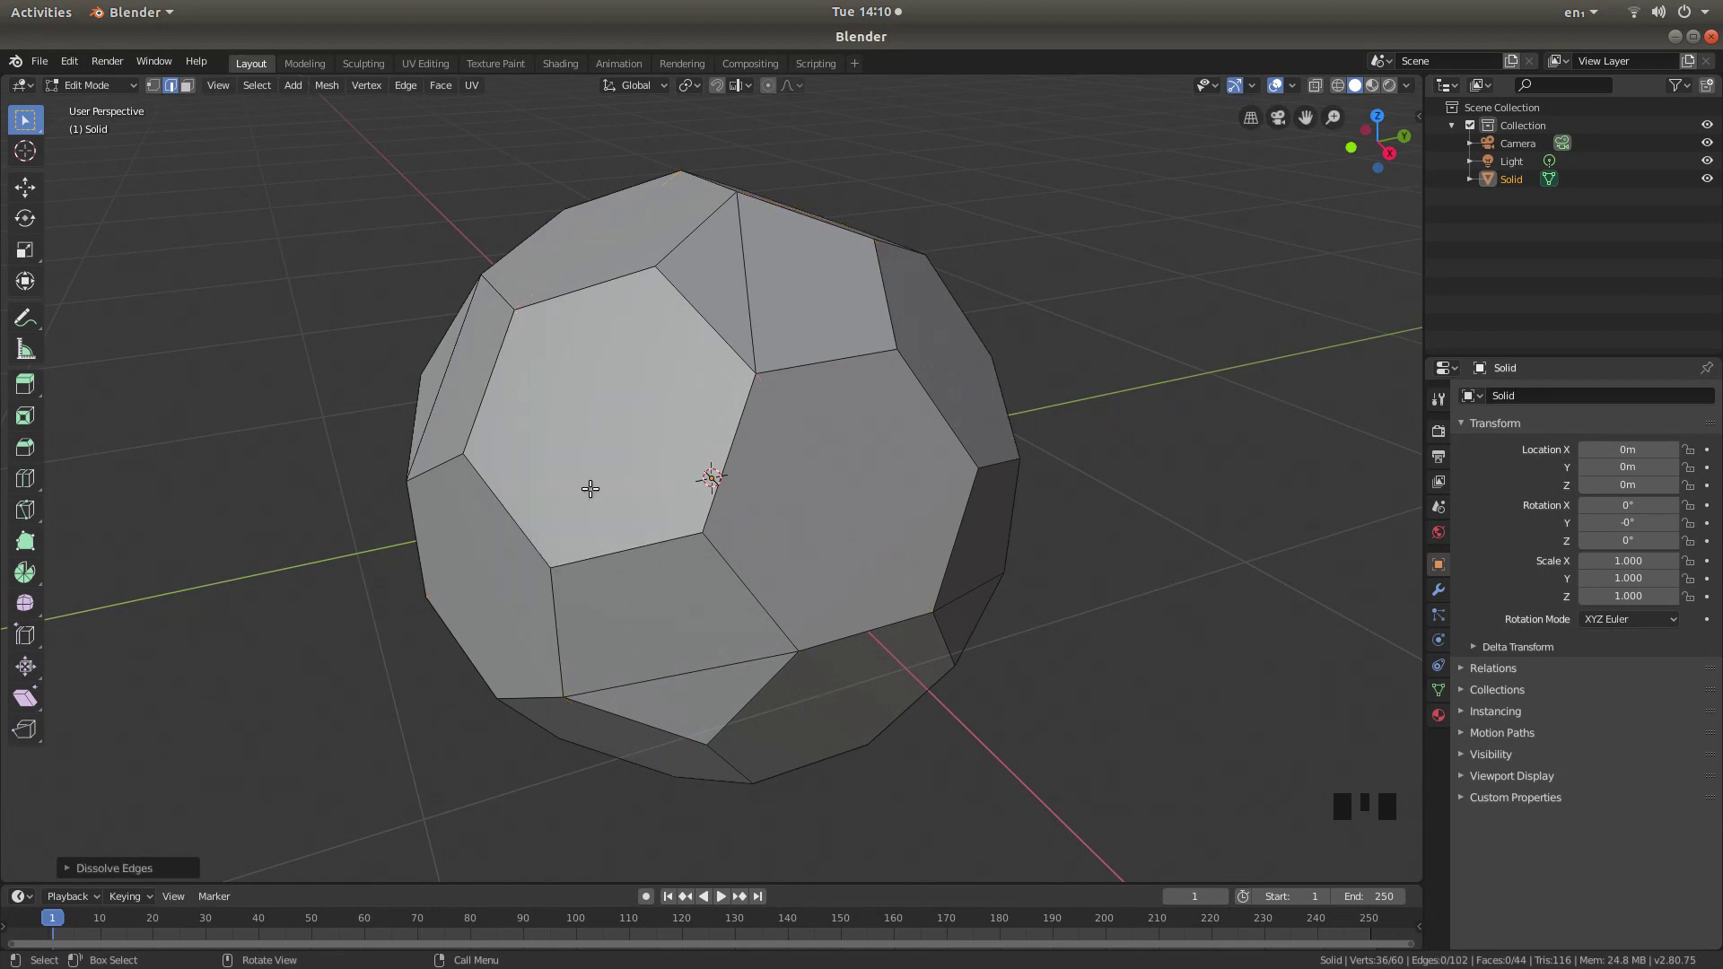
left_click(746, 275)
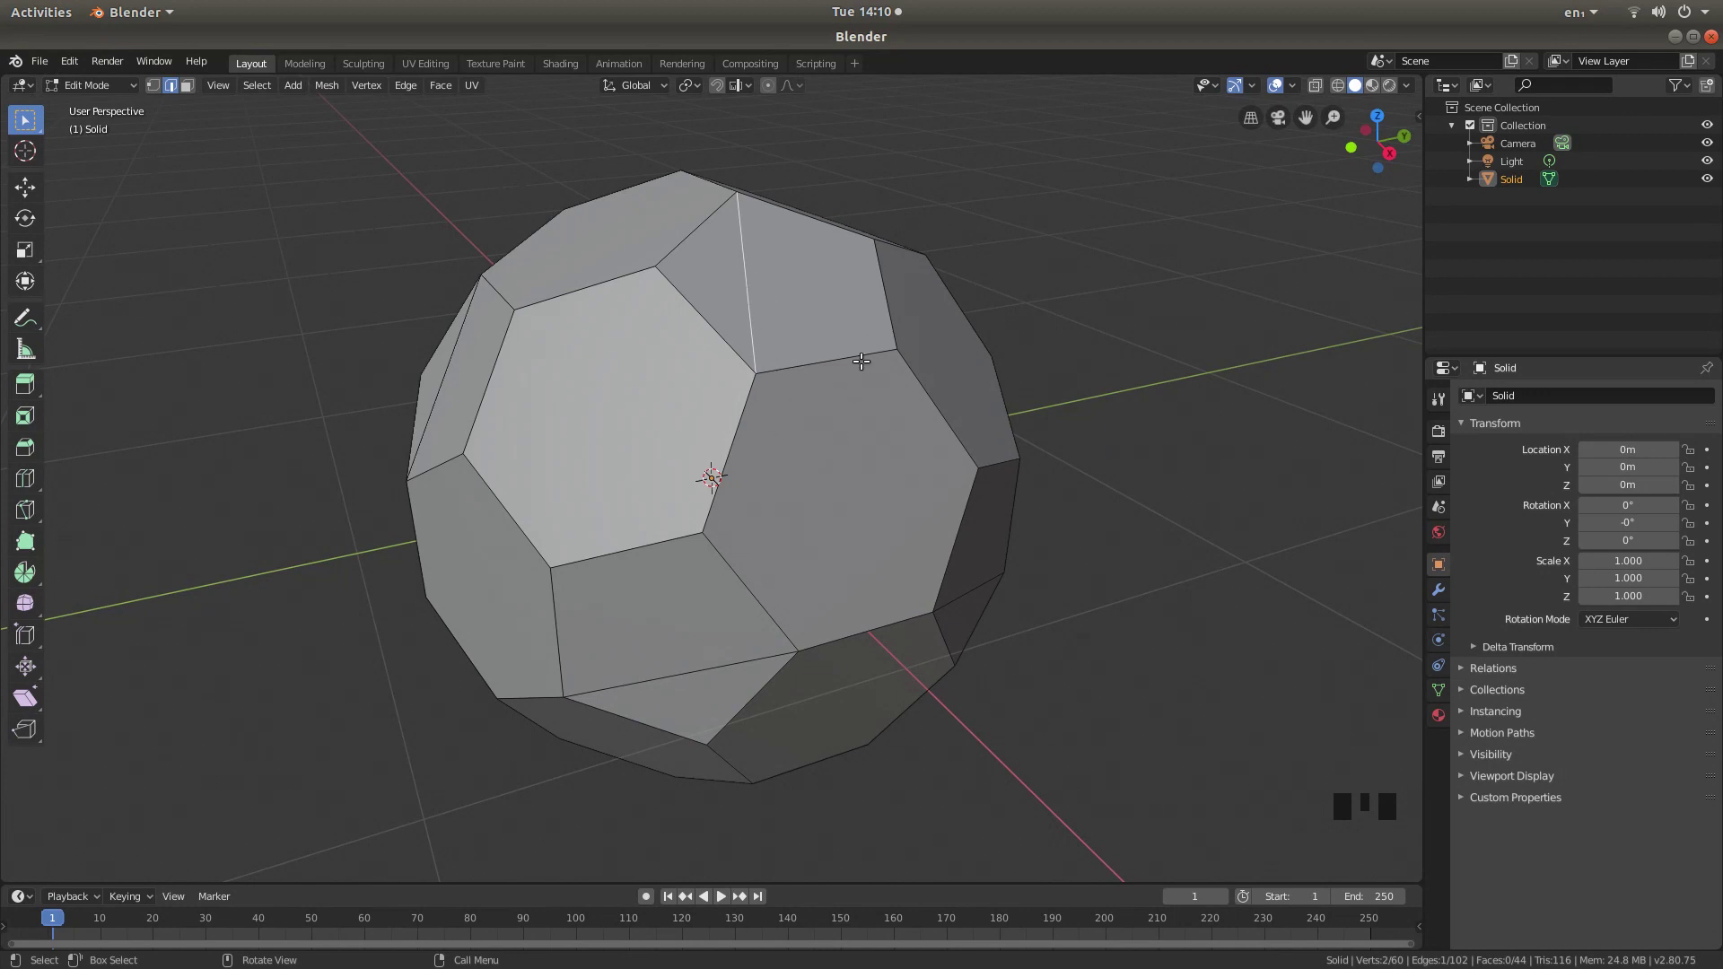
- Select Similar > Length on the leftover edges and dissolve them, leaving 32 faces
left_click(260, 85)
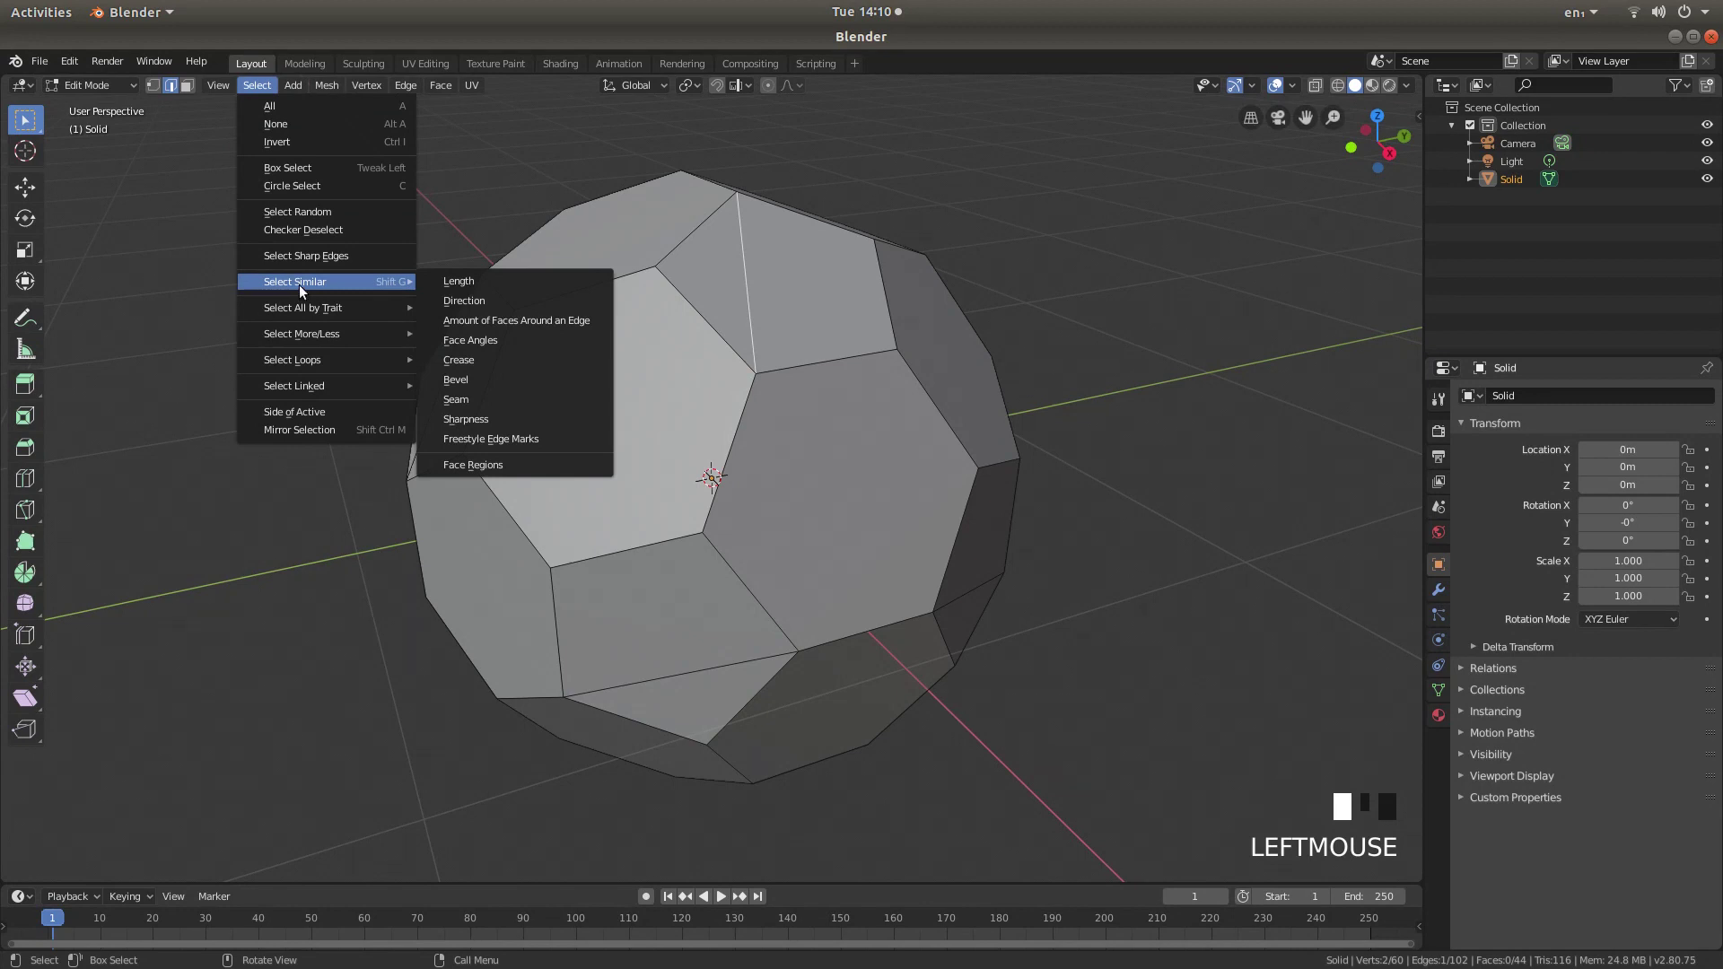
left_click(482, 279)
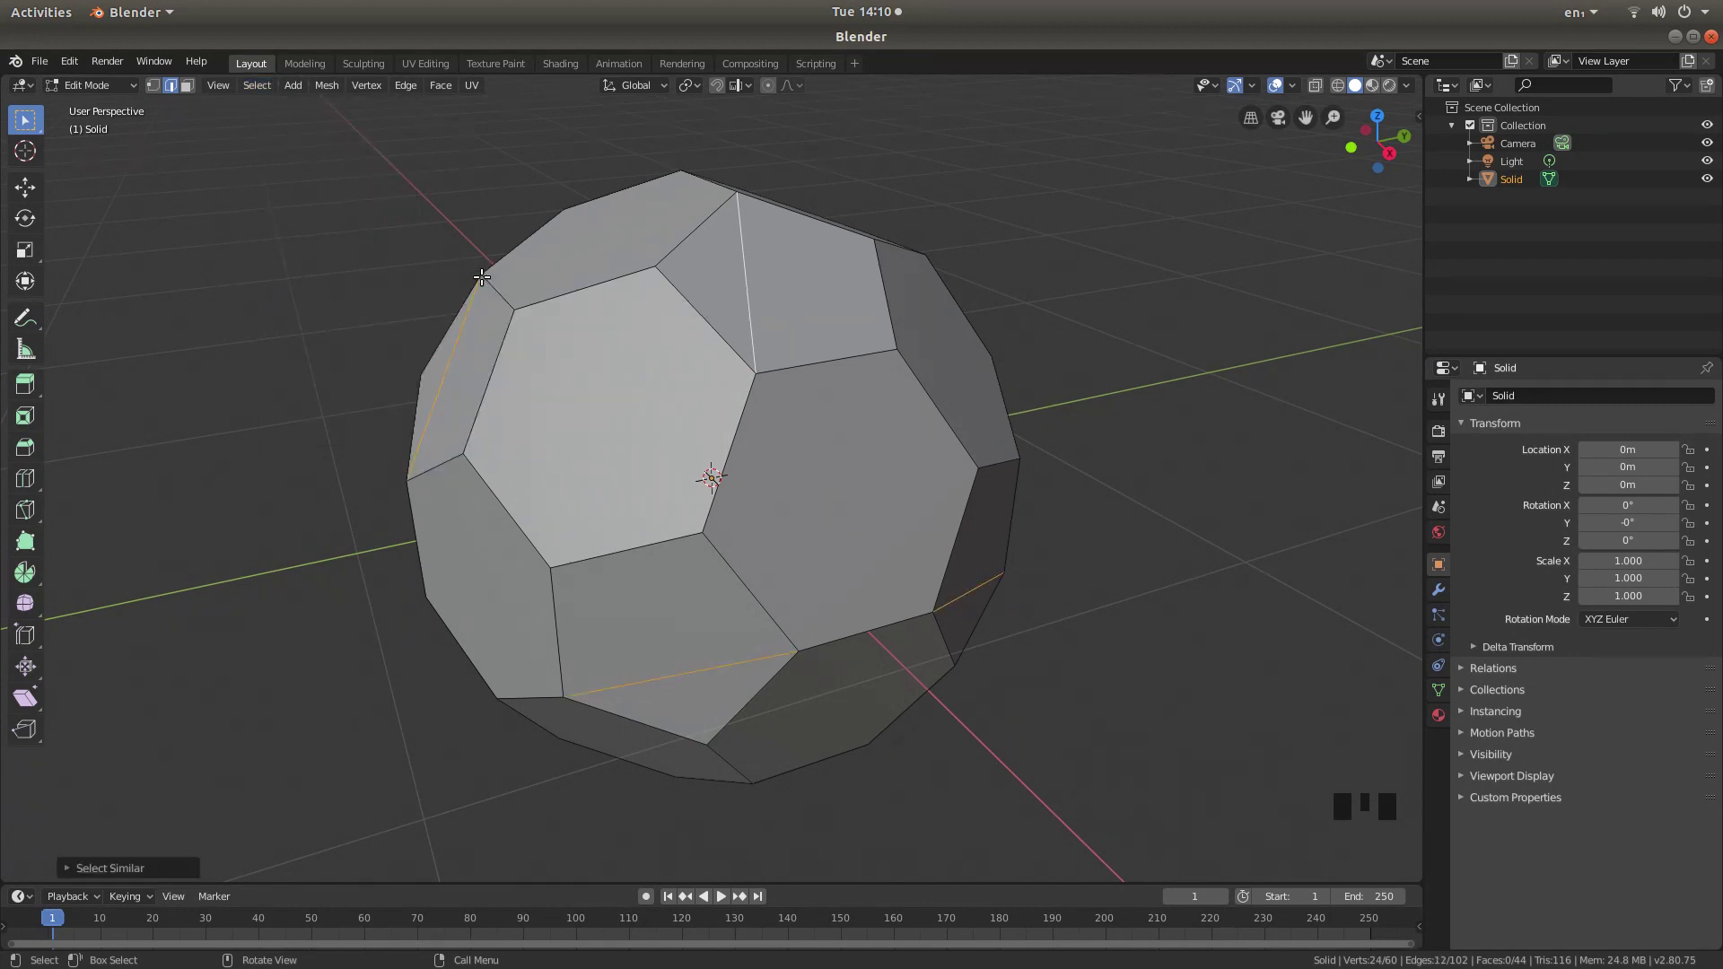
key("x")
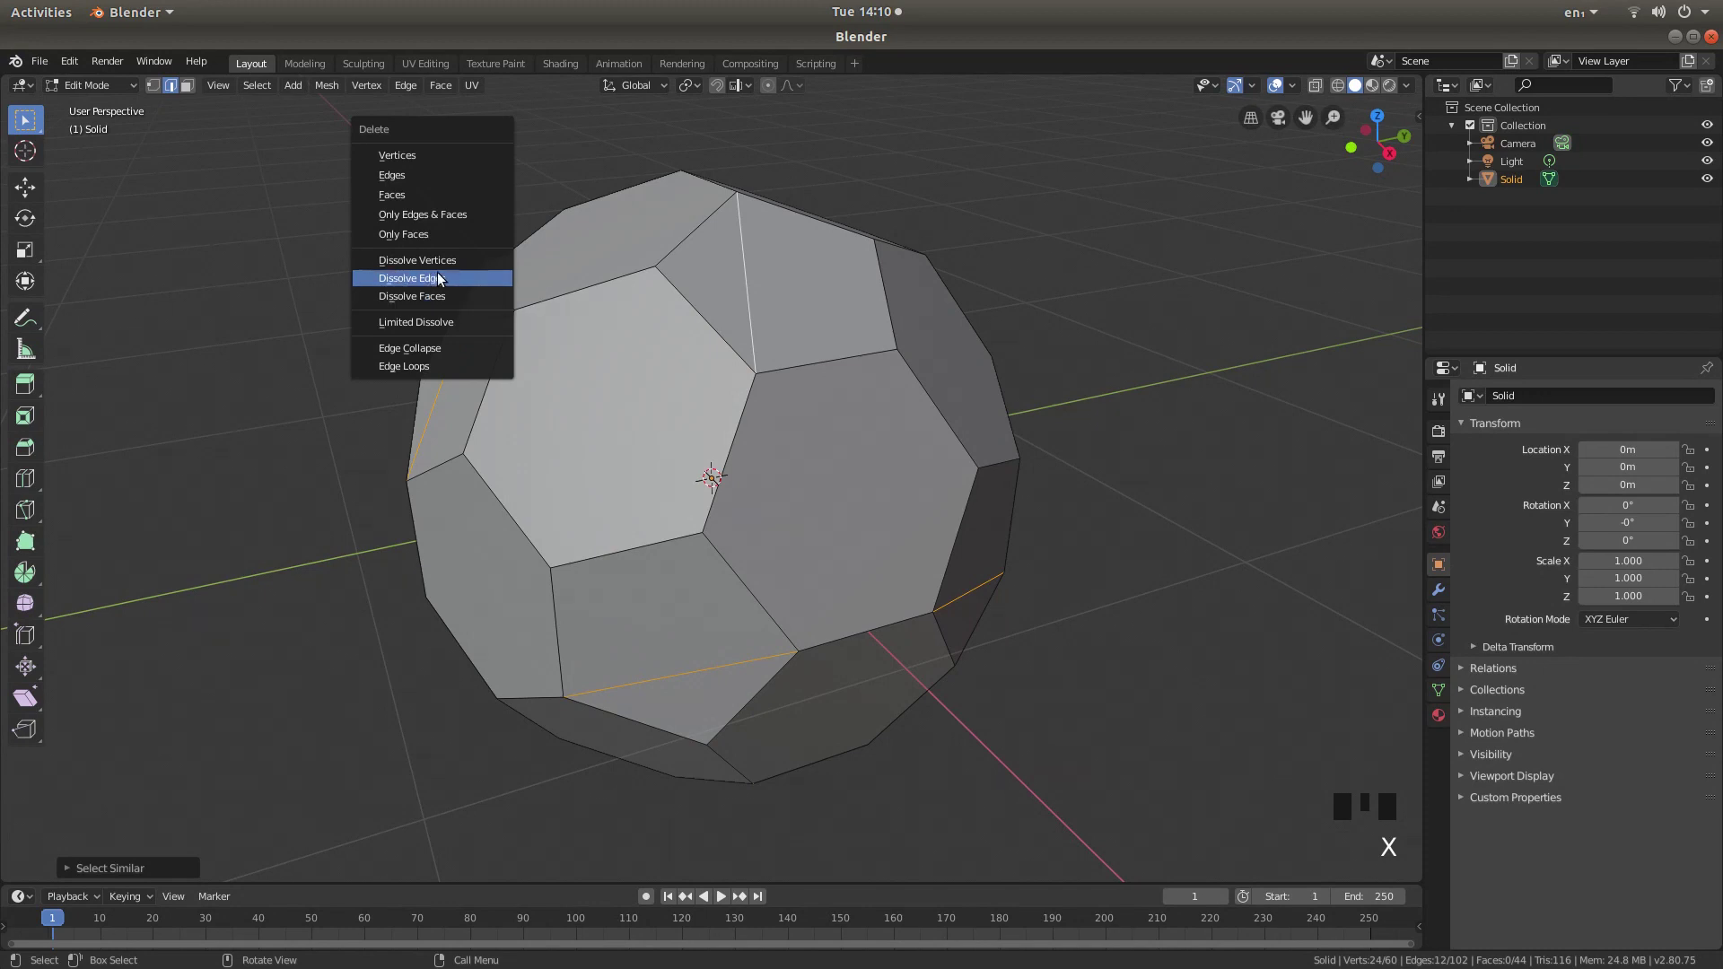
left_click(440, 280)
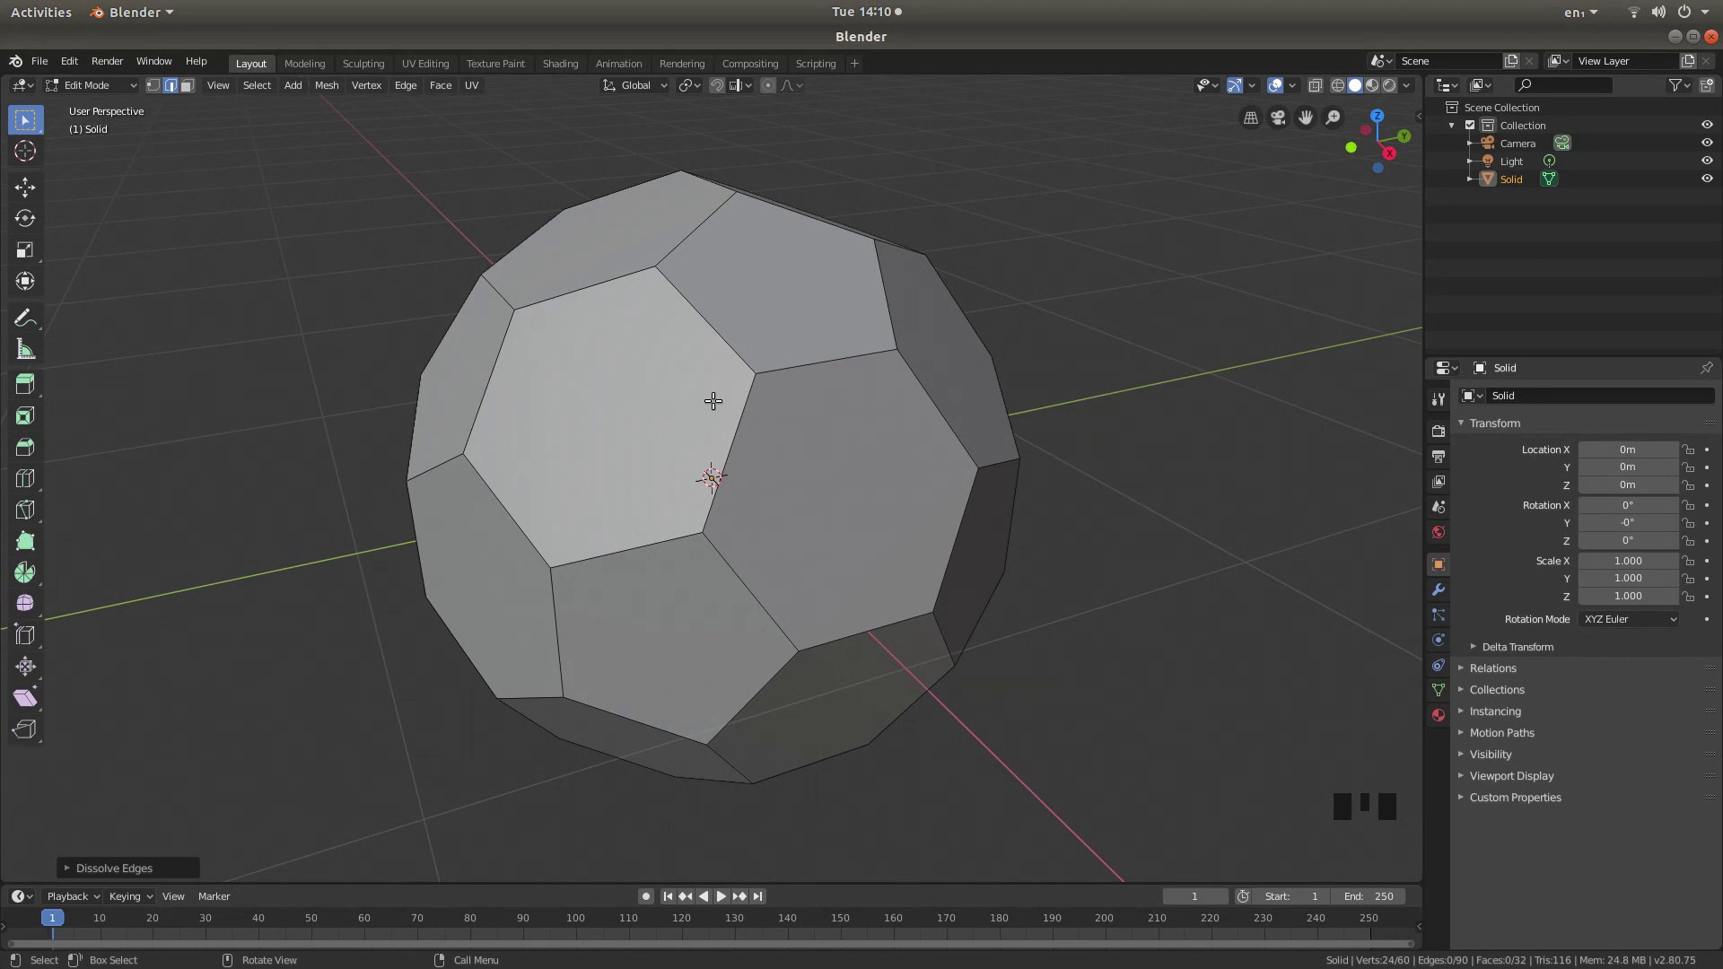
- Select all faces in face select mode and switch viewport shading to Rendered
left_click(185, 83)
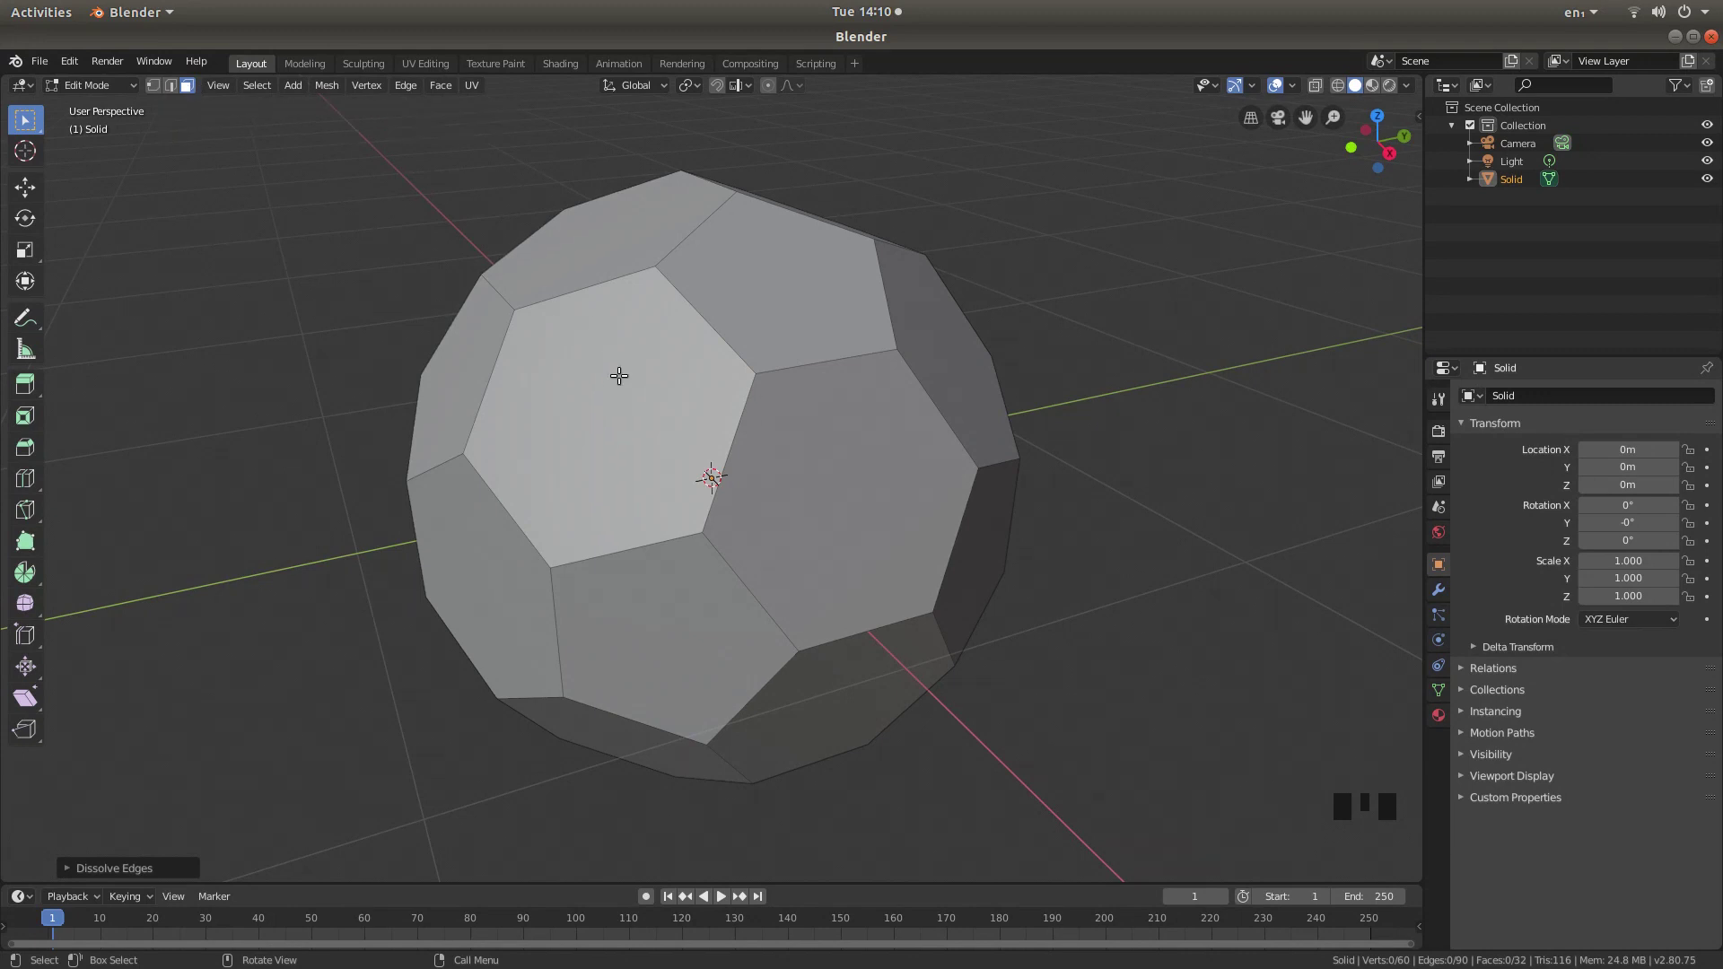
key("a")
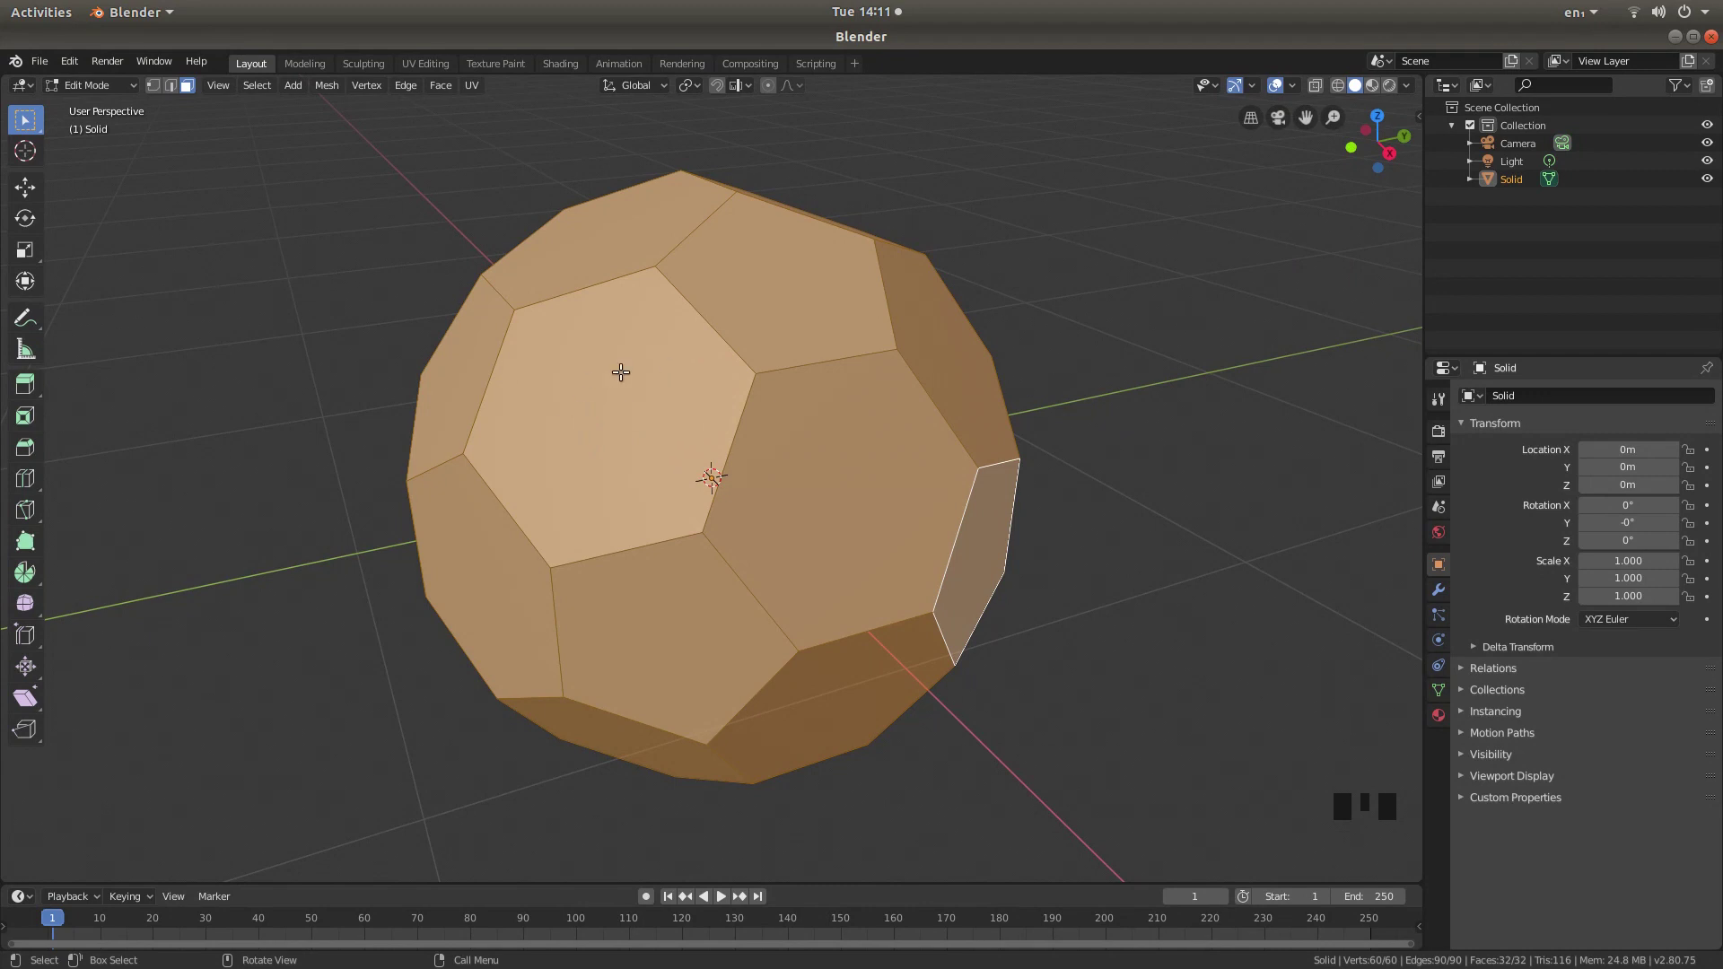
key("z")
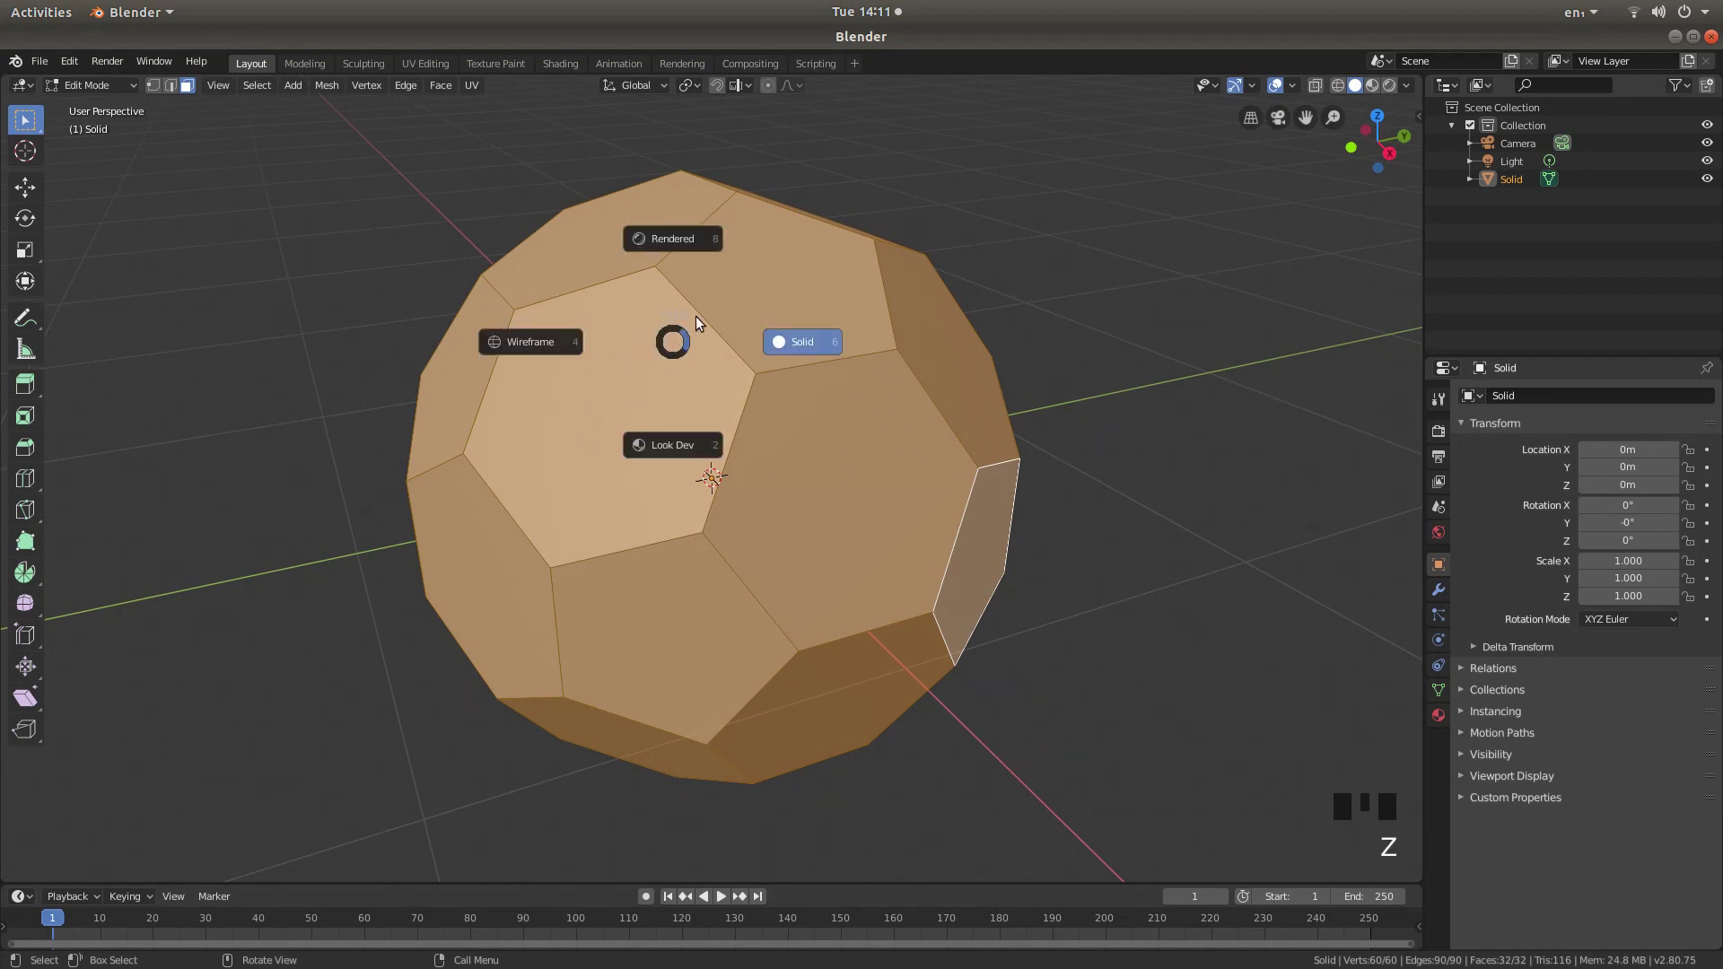
left_click(686, 239)
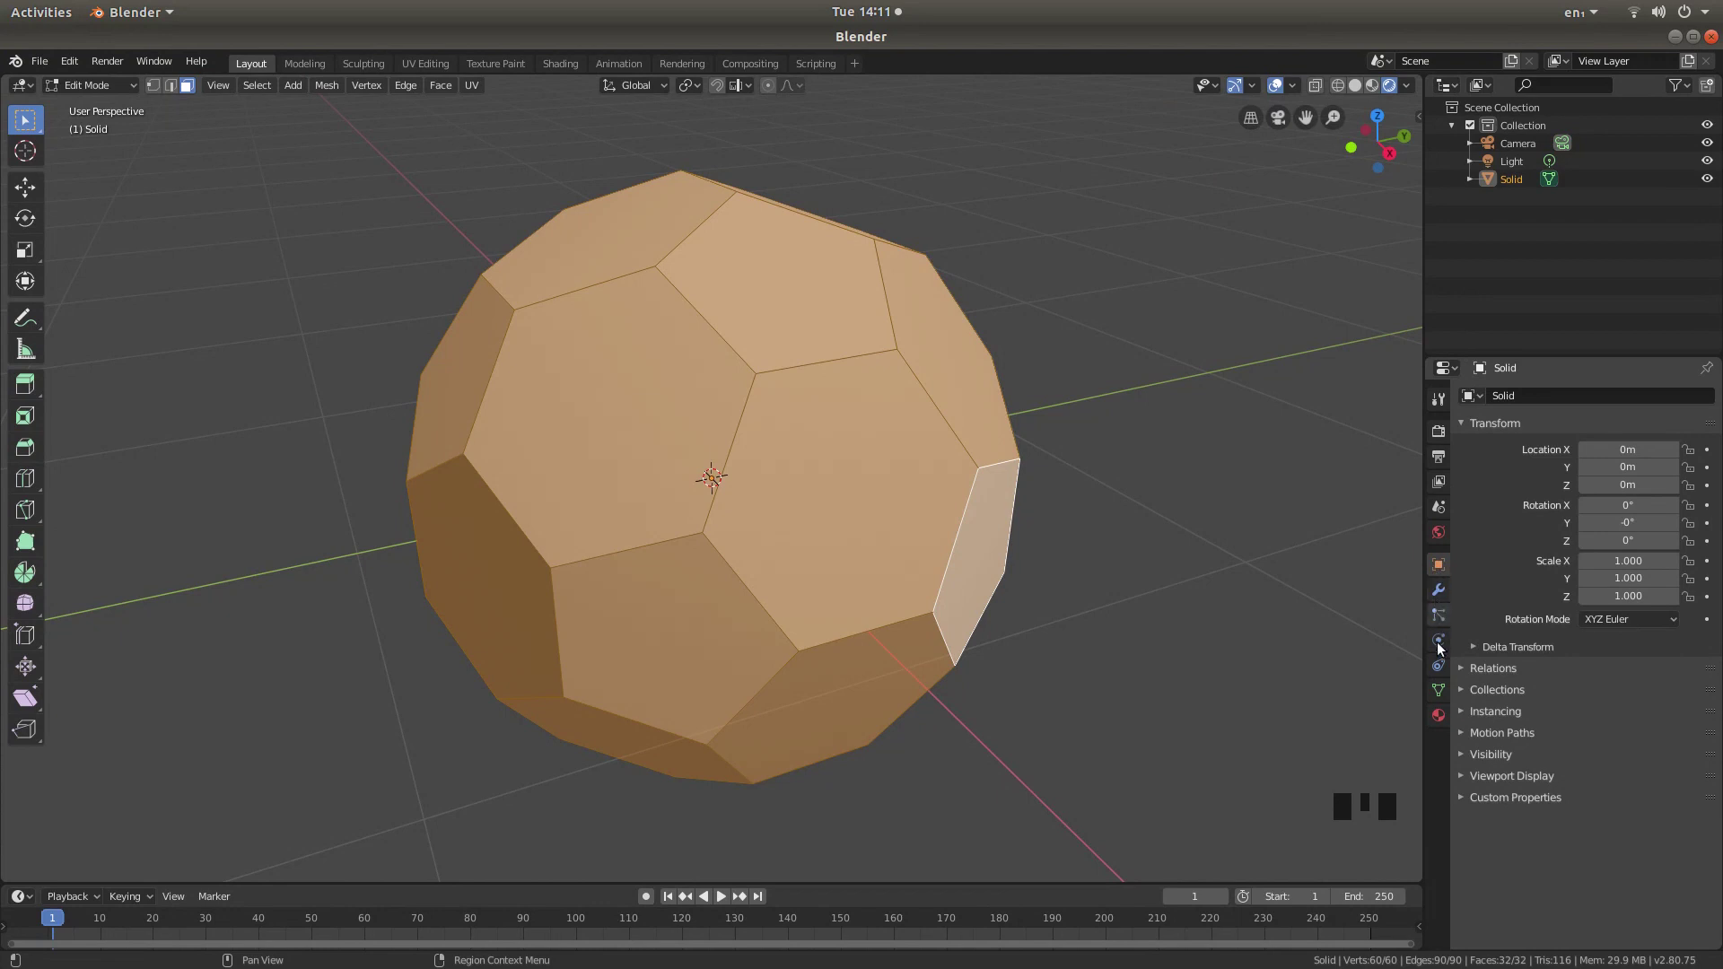
- Create Material.001 for the ball and raise its Base Color value to 1.0 (pure white)
left_click(1438, 714)
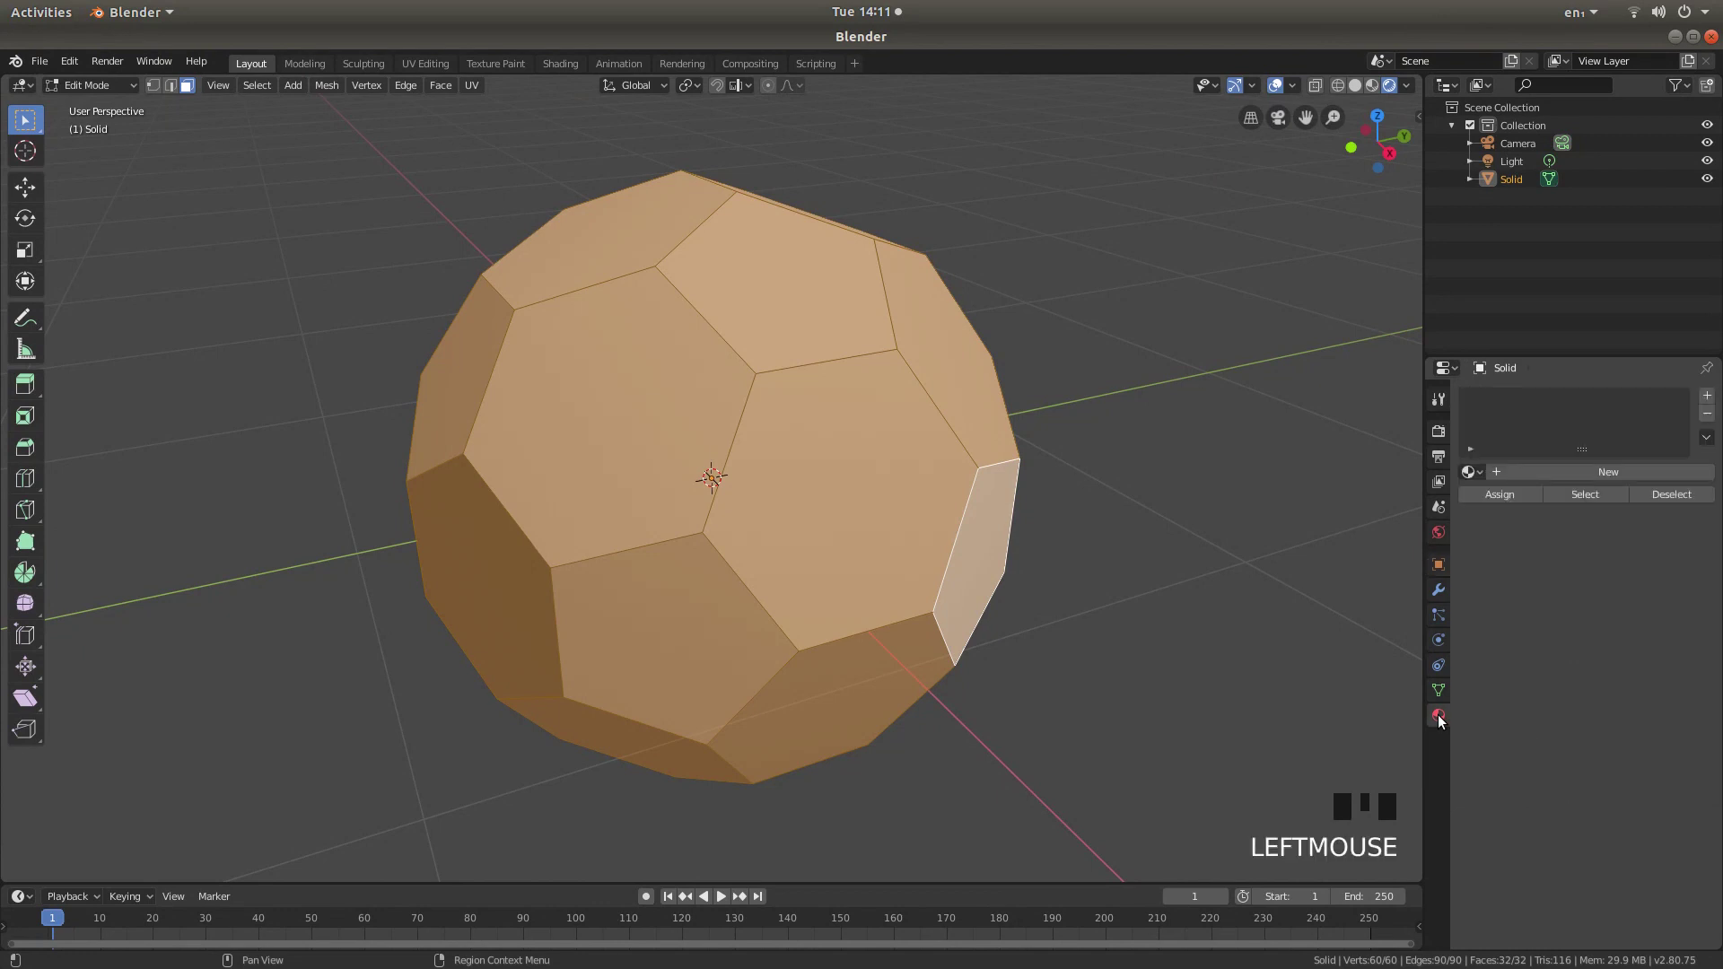
left_click(1602, 470)
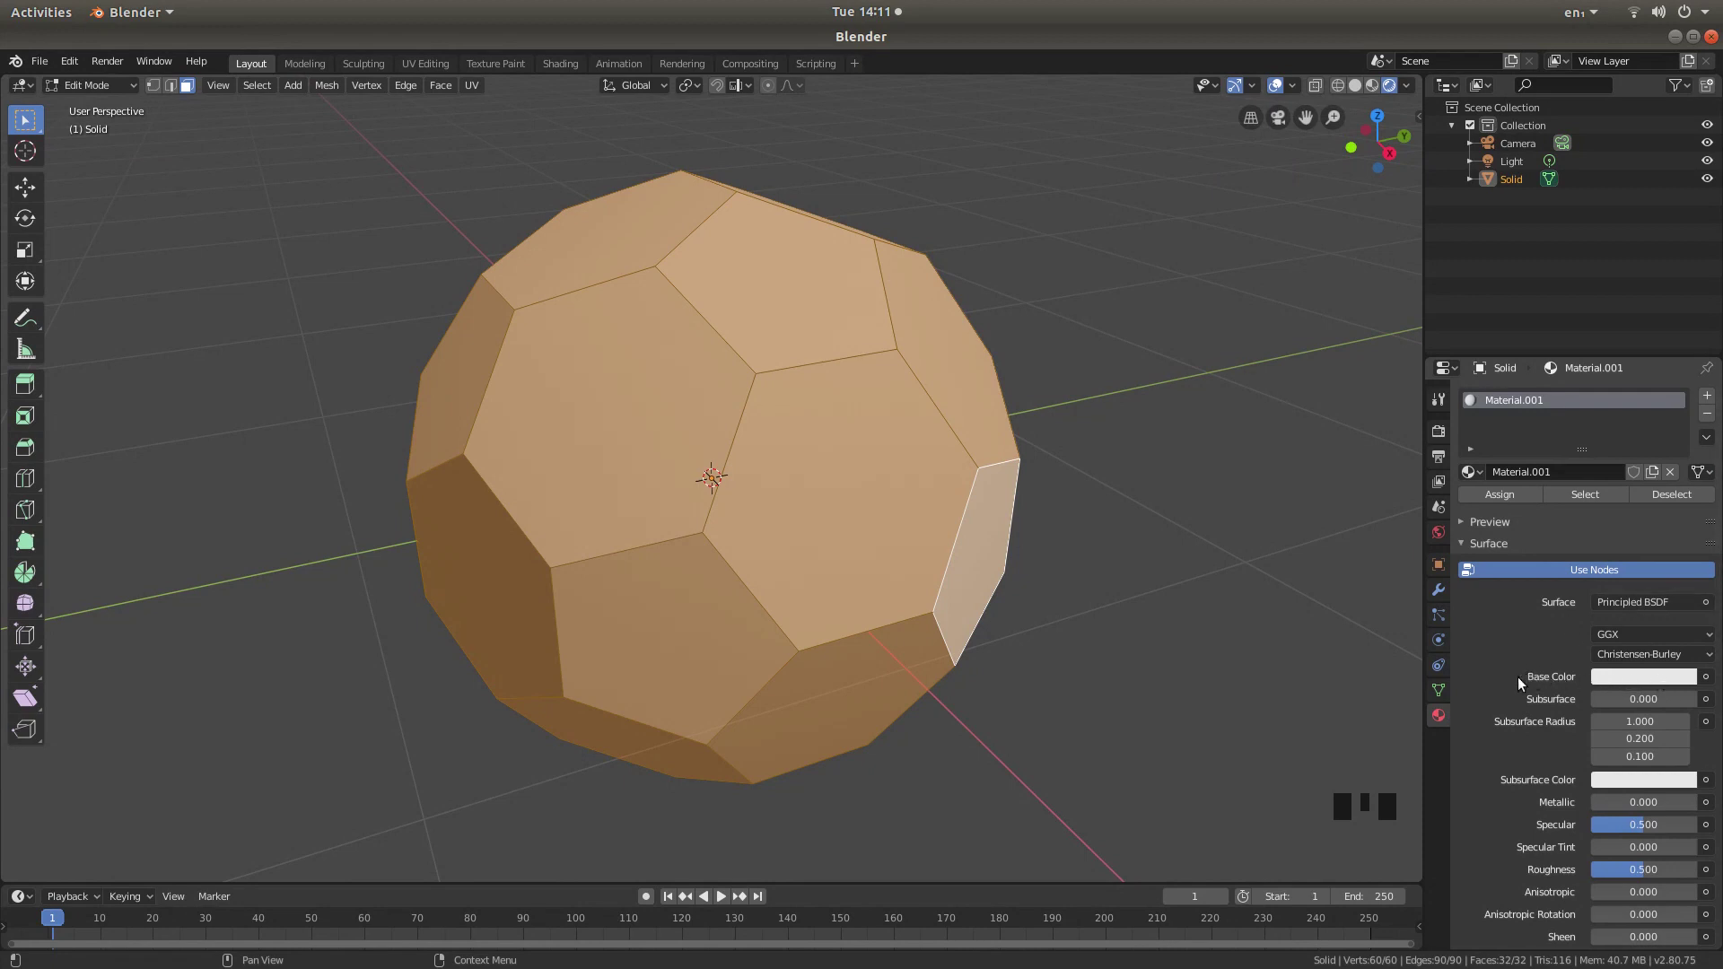
left_click(1656, 676)
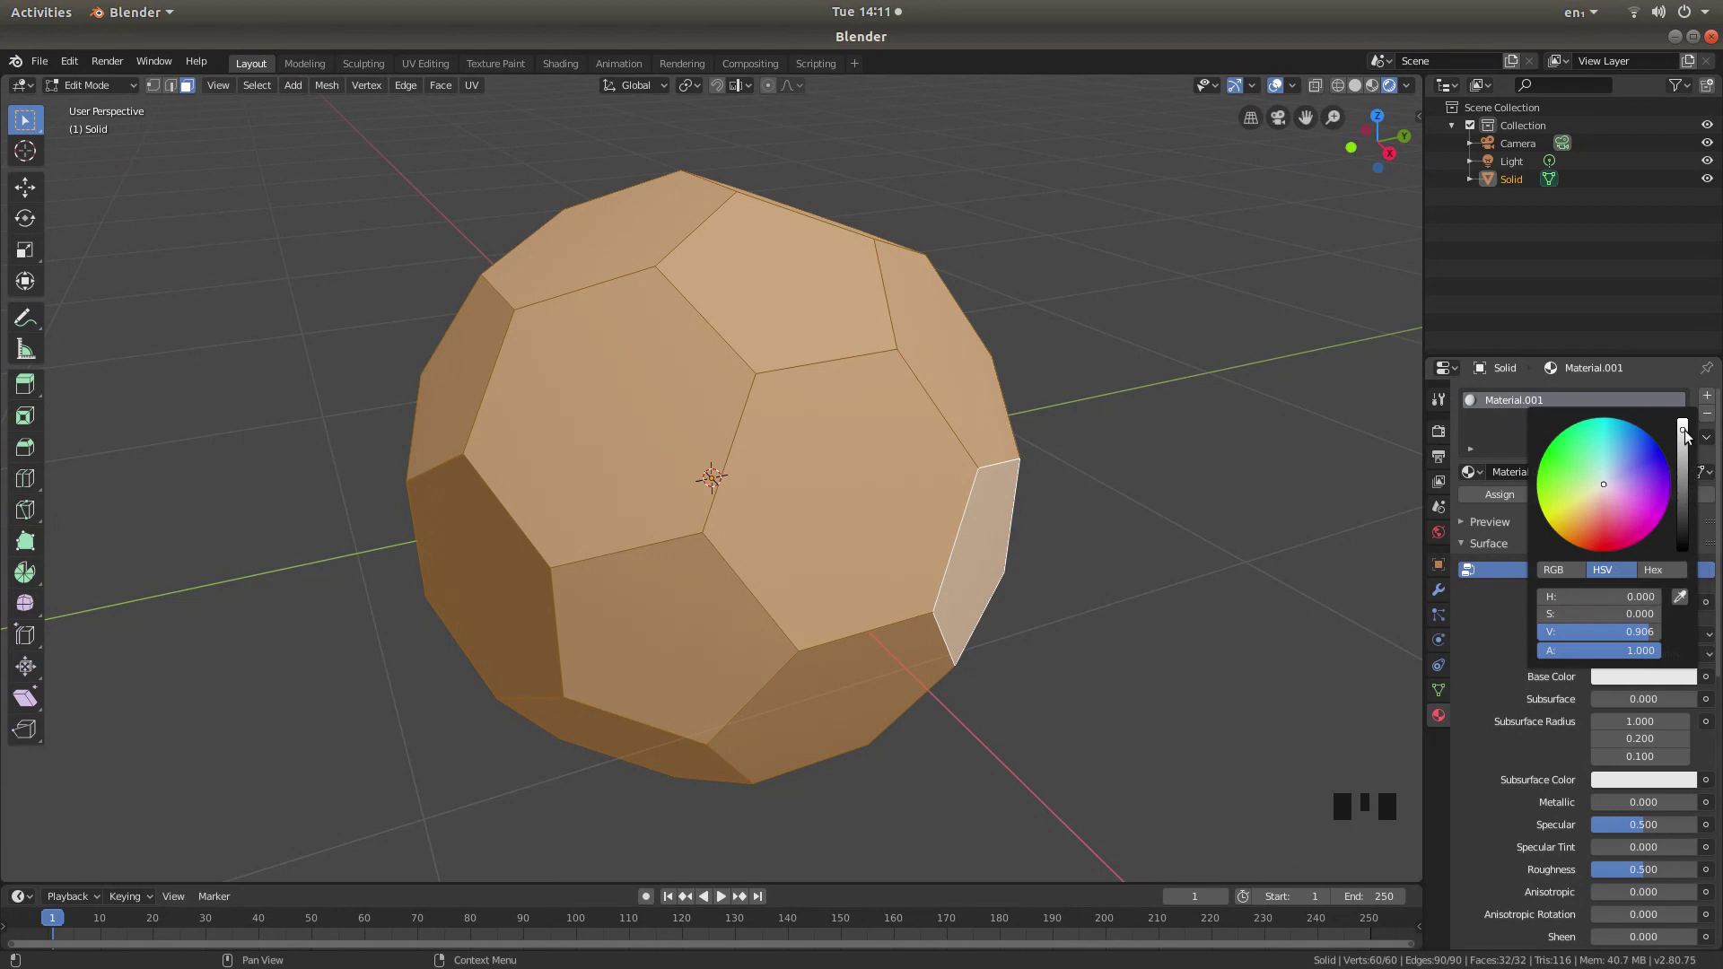
left_click_drag(1683, 427, 1682, 419)
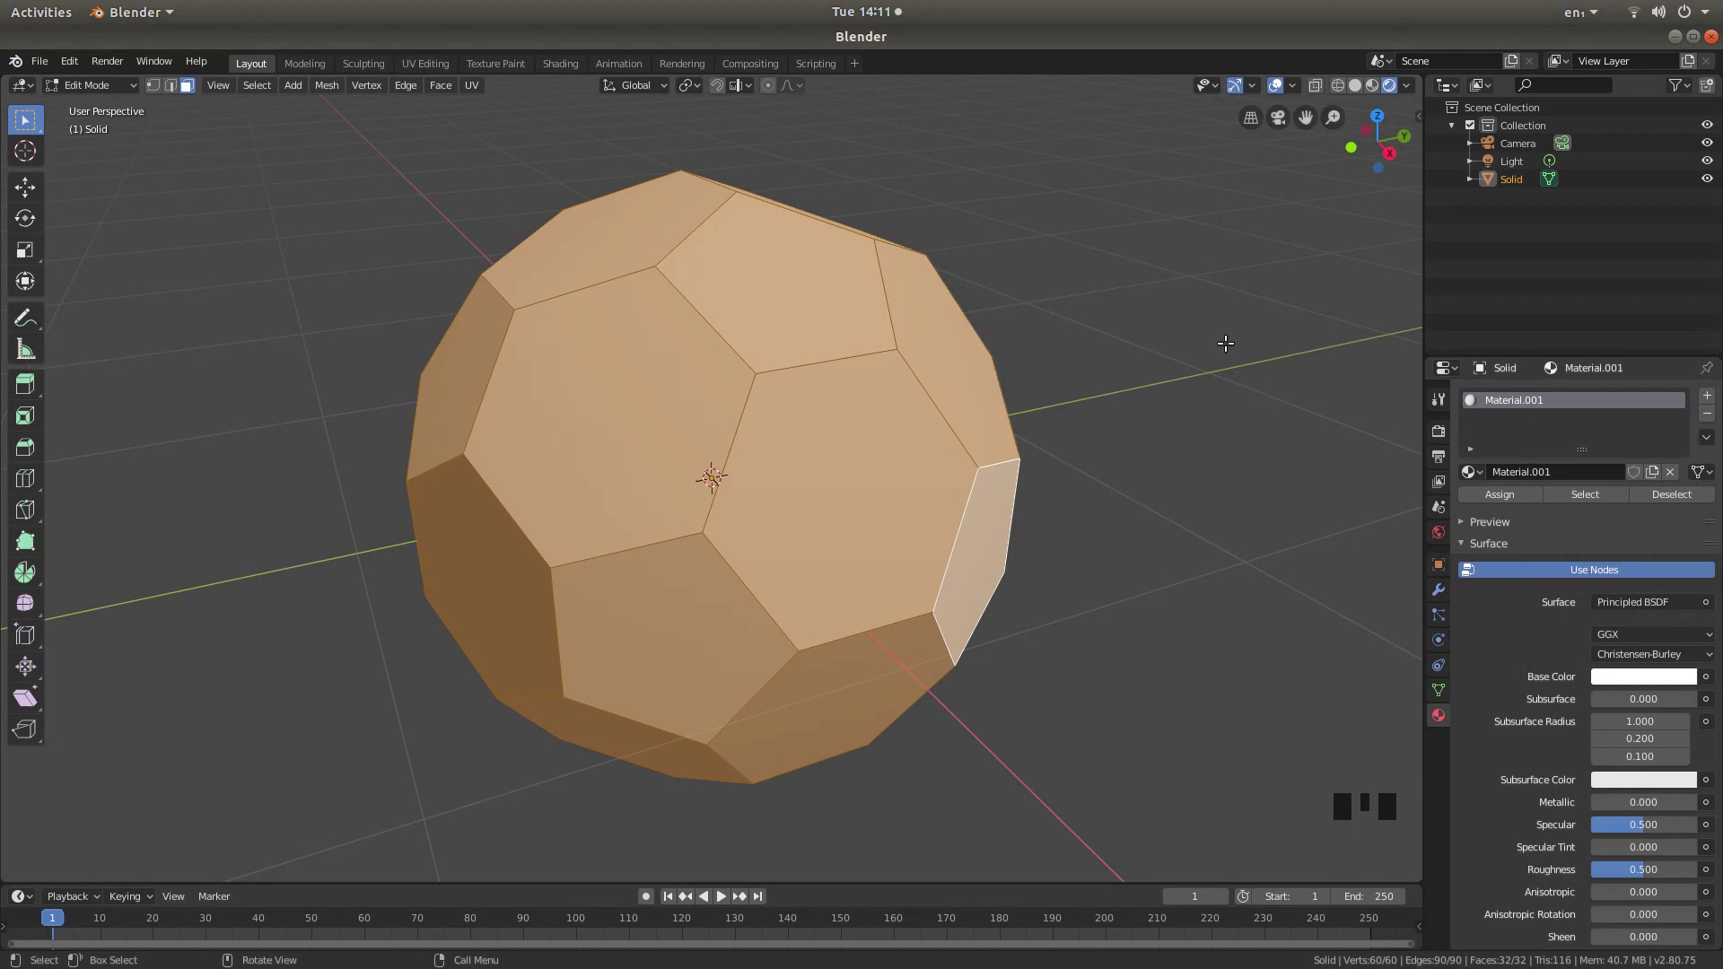
- Pick the top pentagon face, then use Select Similar > Area to grab all 12 pentagons
left_click(774, 298)
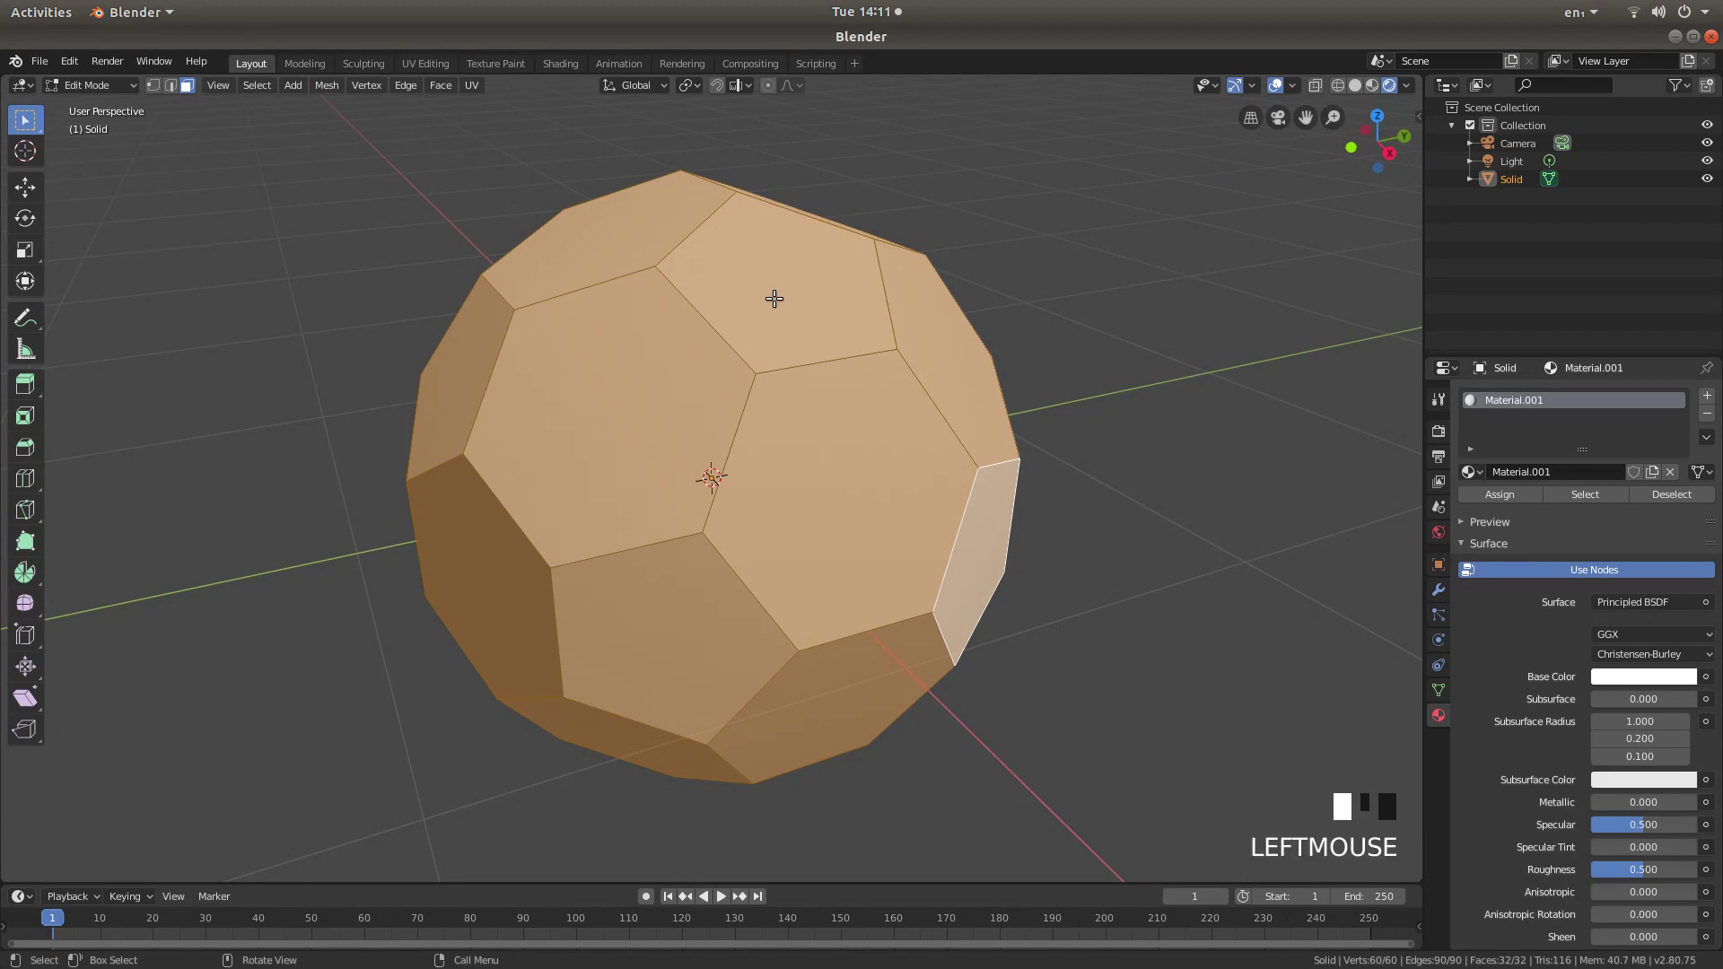
left_click(253, 84)
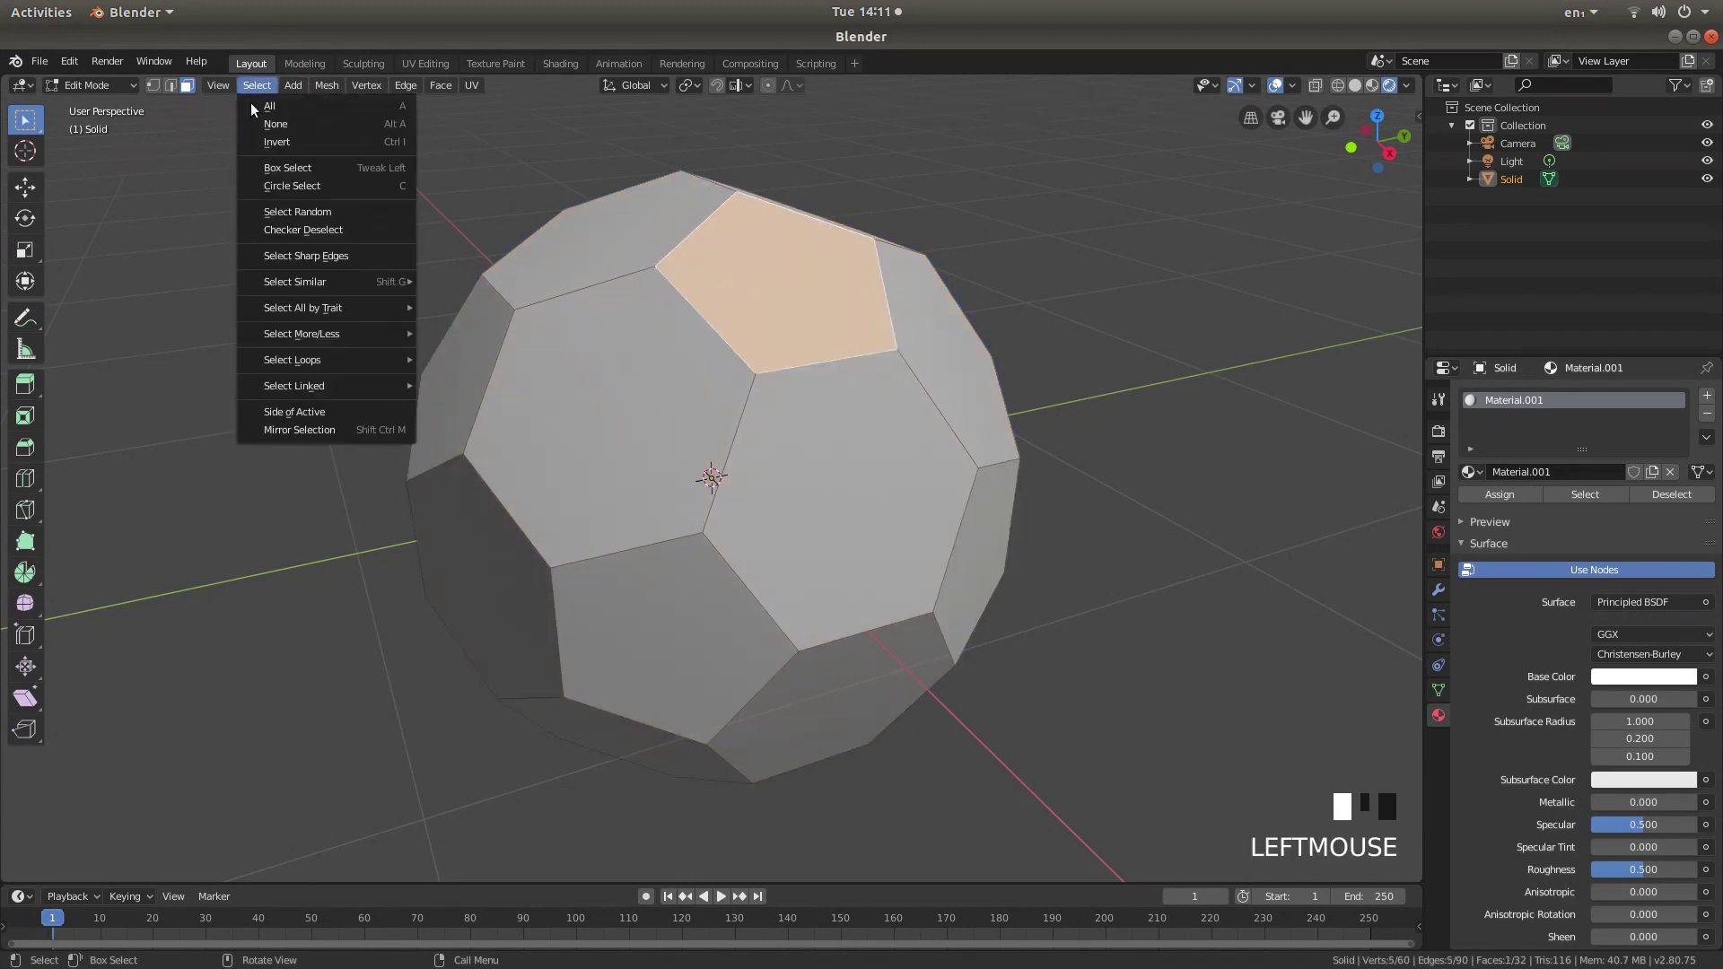
mouse_move(325, 275)
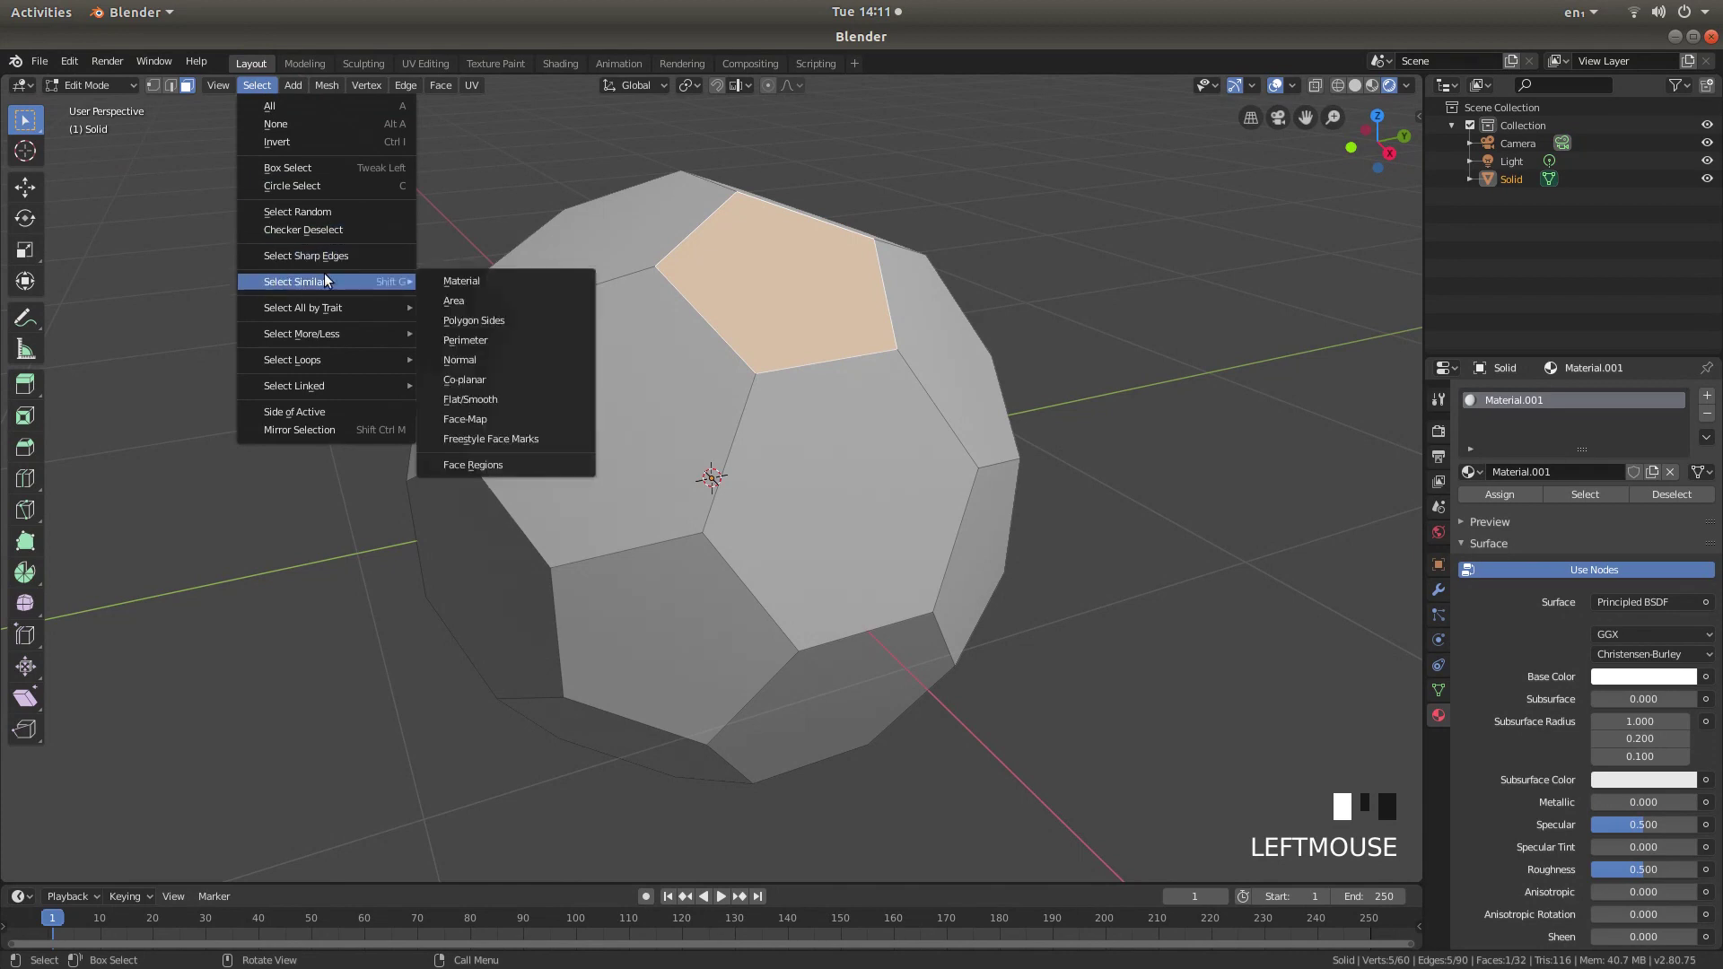
left_click(473, 303)
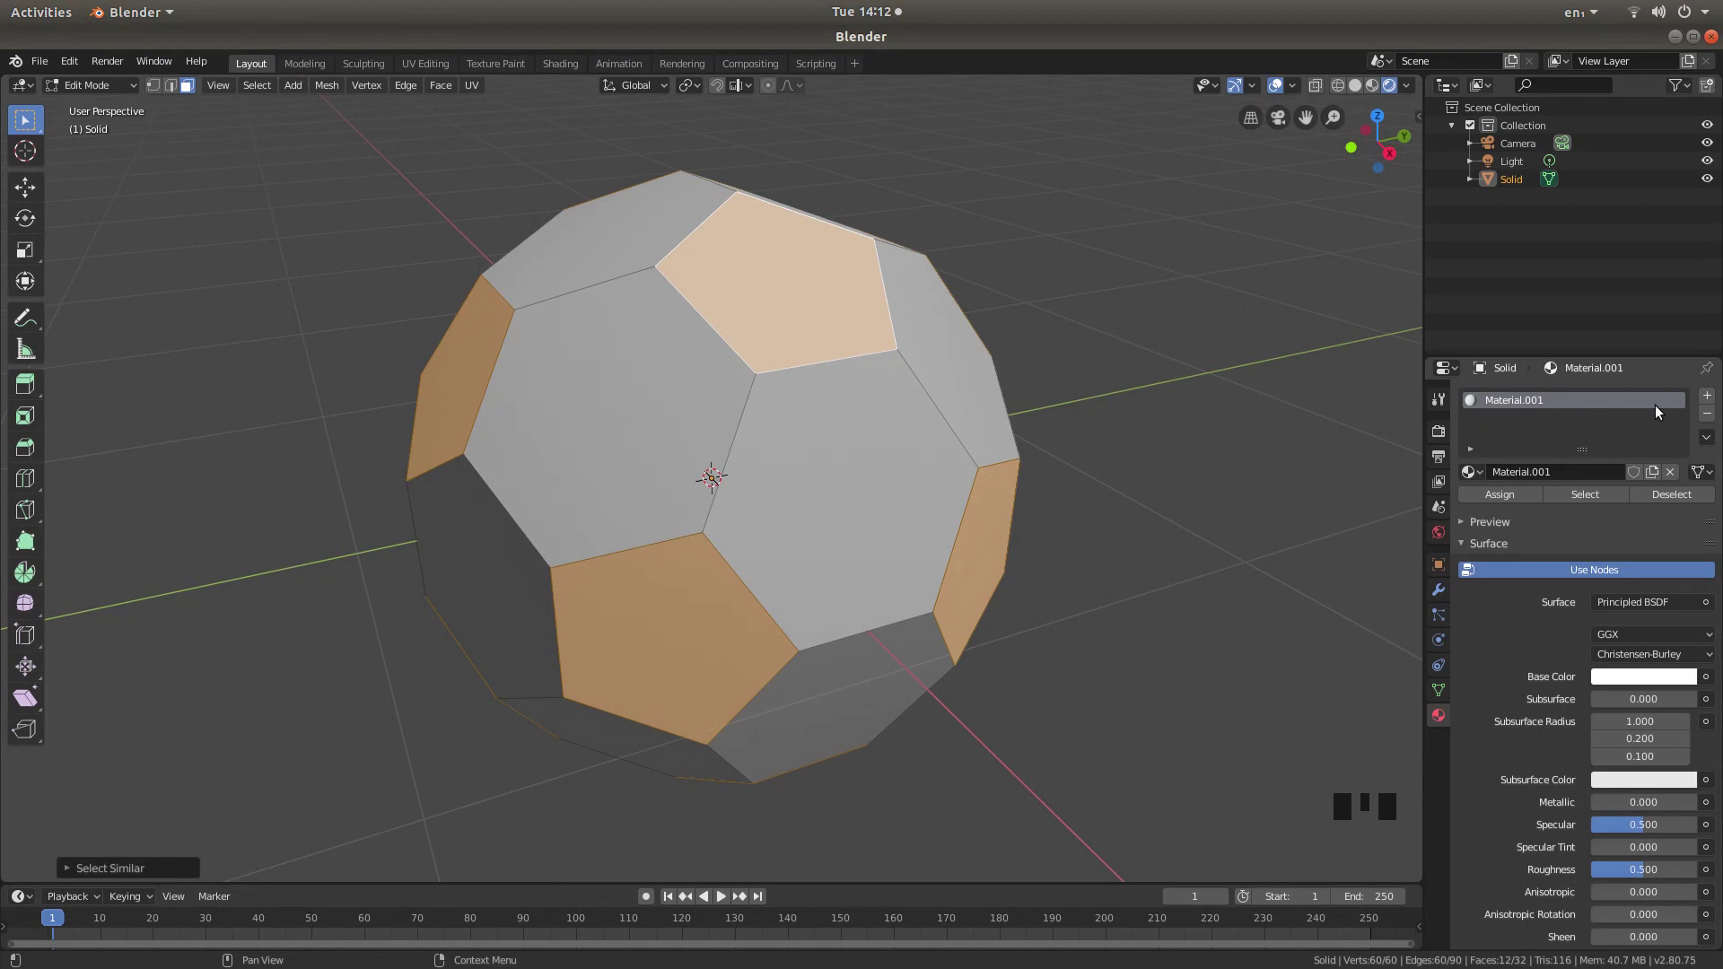
- Add a second material slot with a new Material.002 and assign it to the pentagons
left_click(1708, 401)
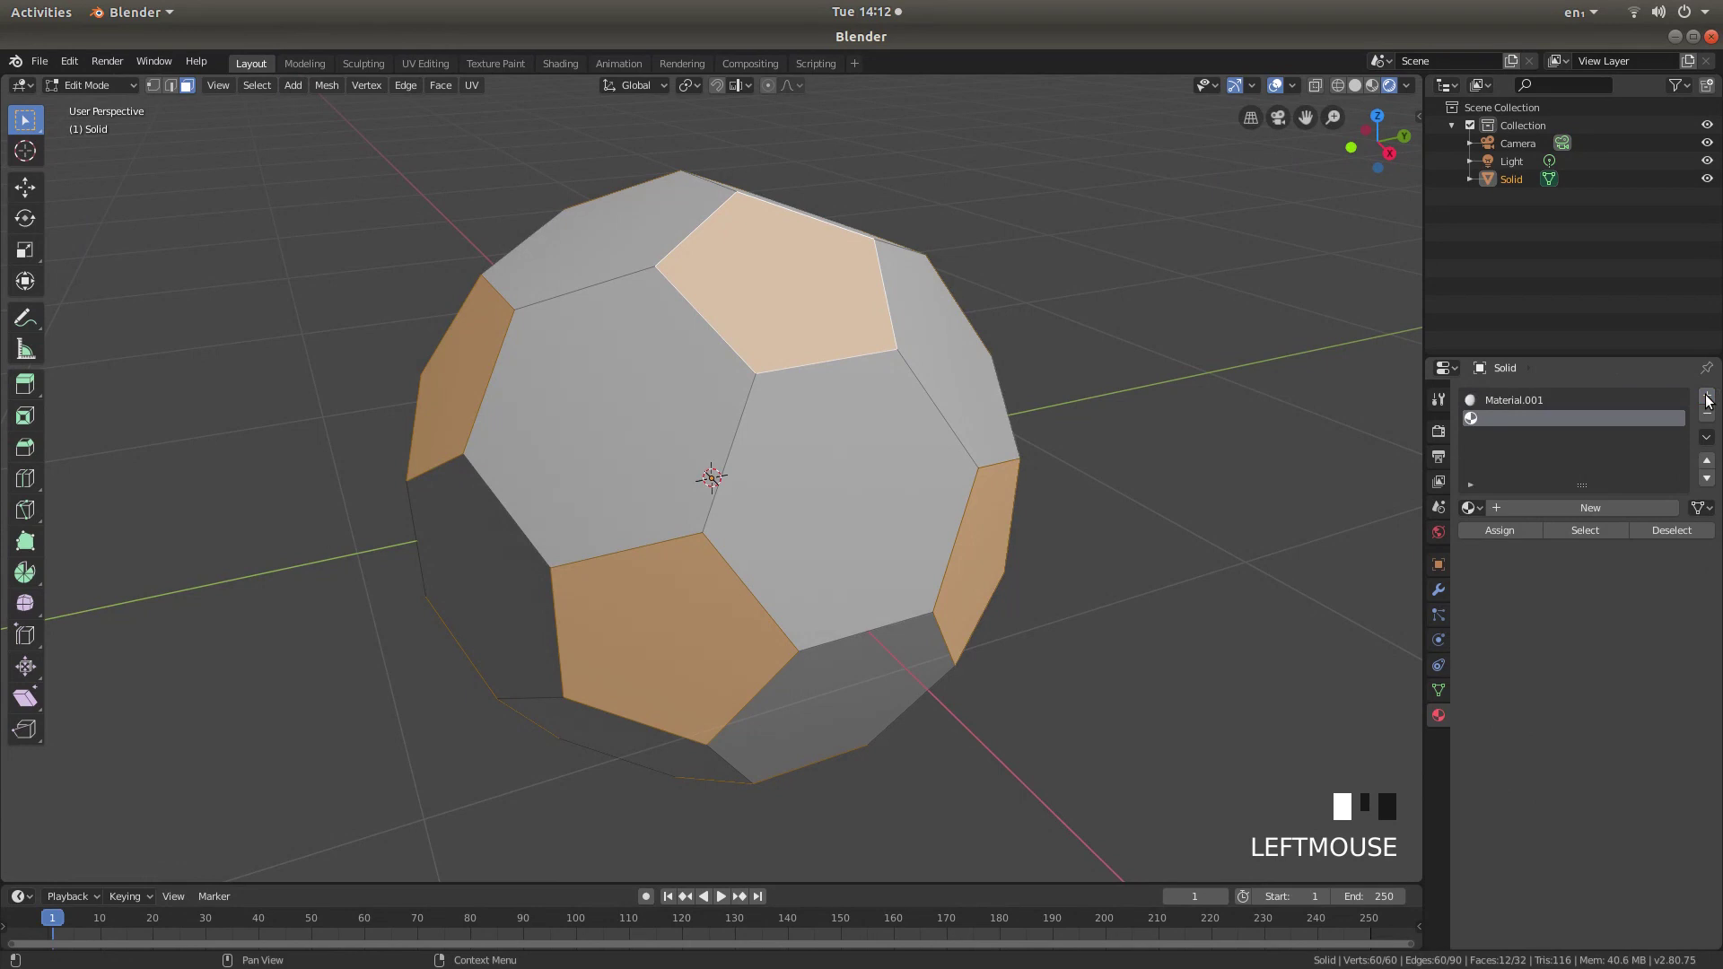
left_click(1555, 504)
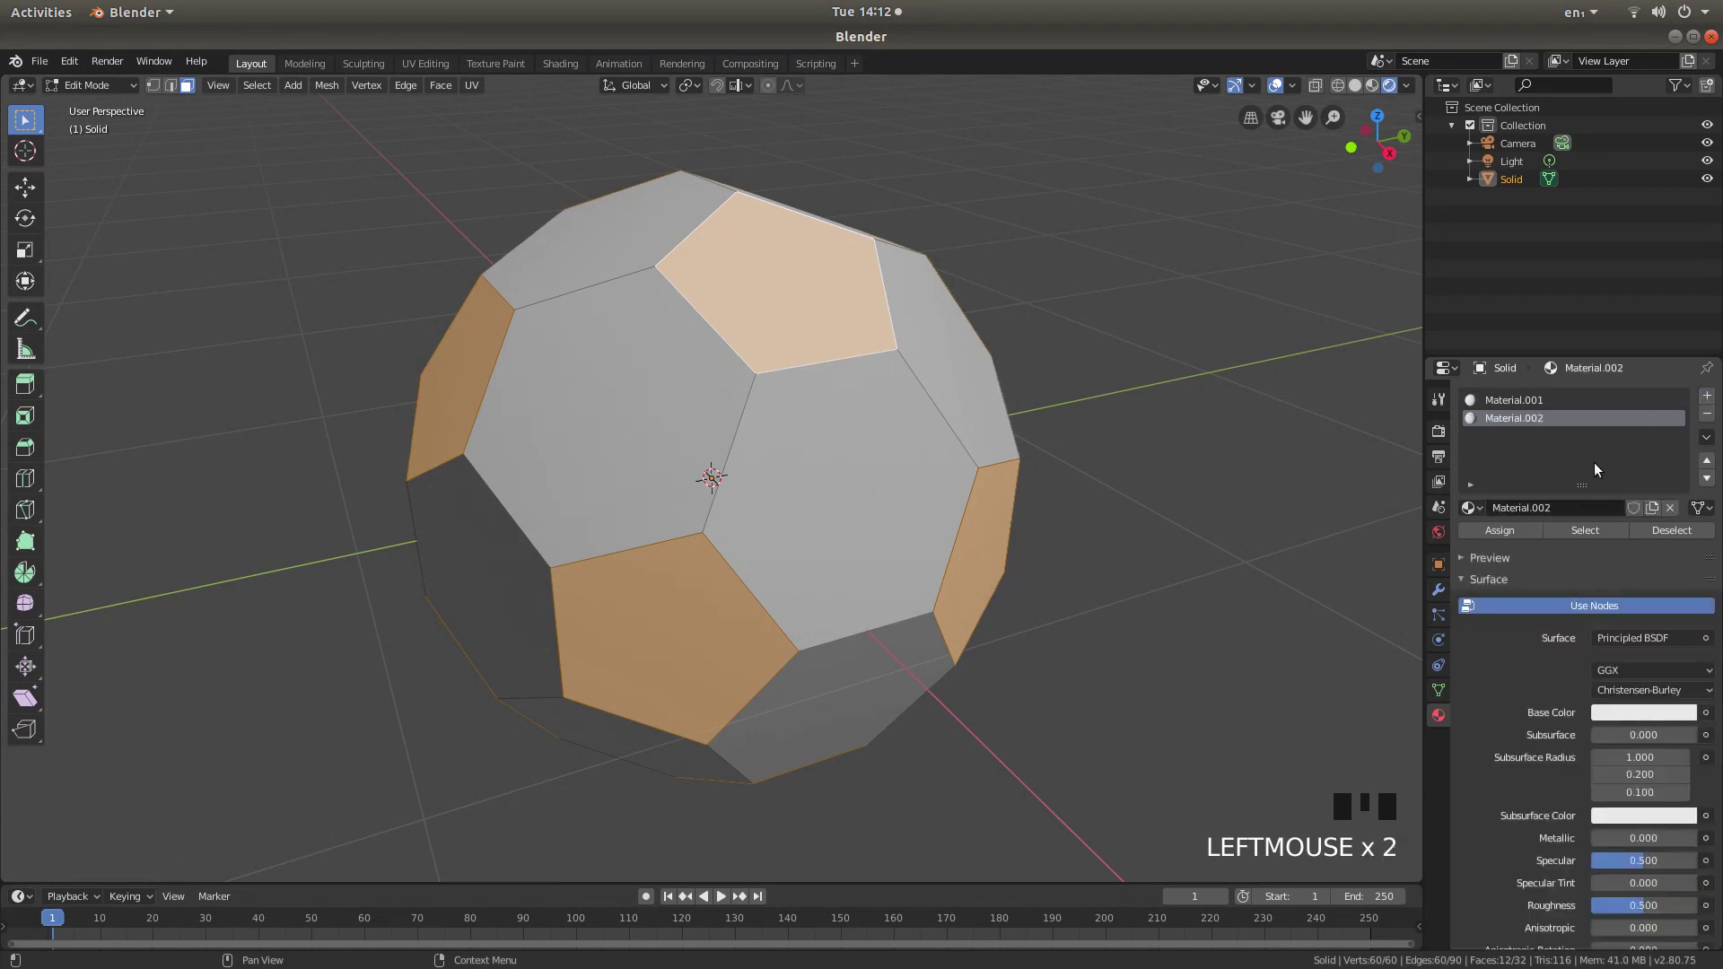
left_click(1515, 530)
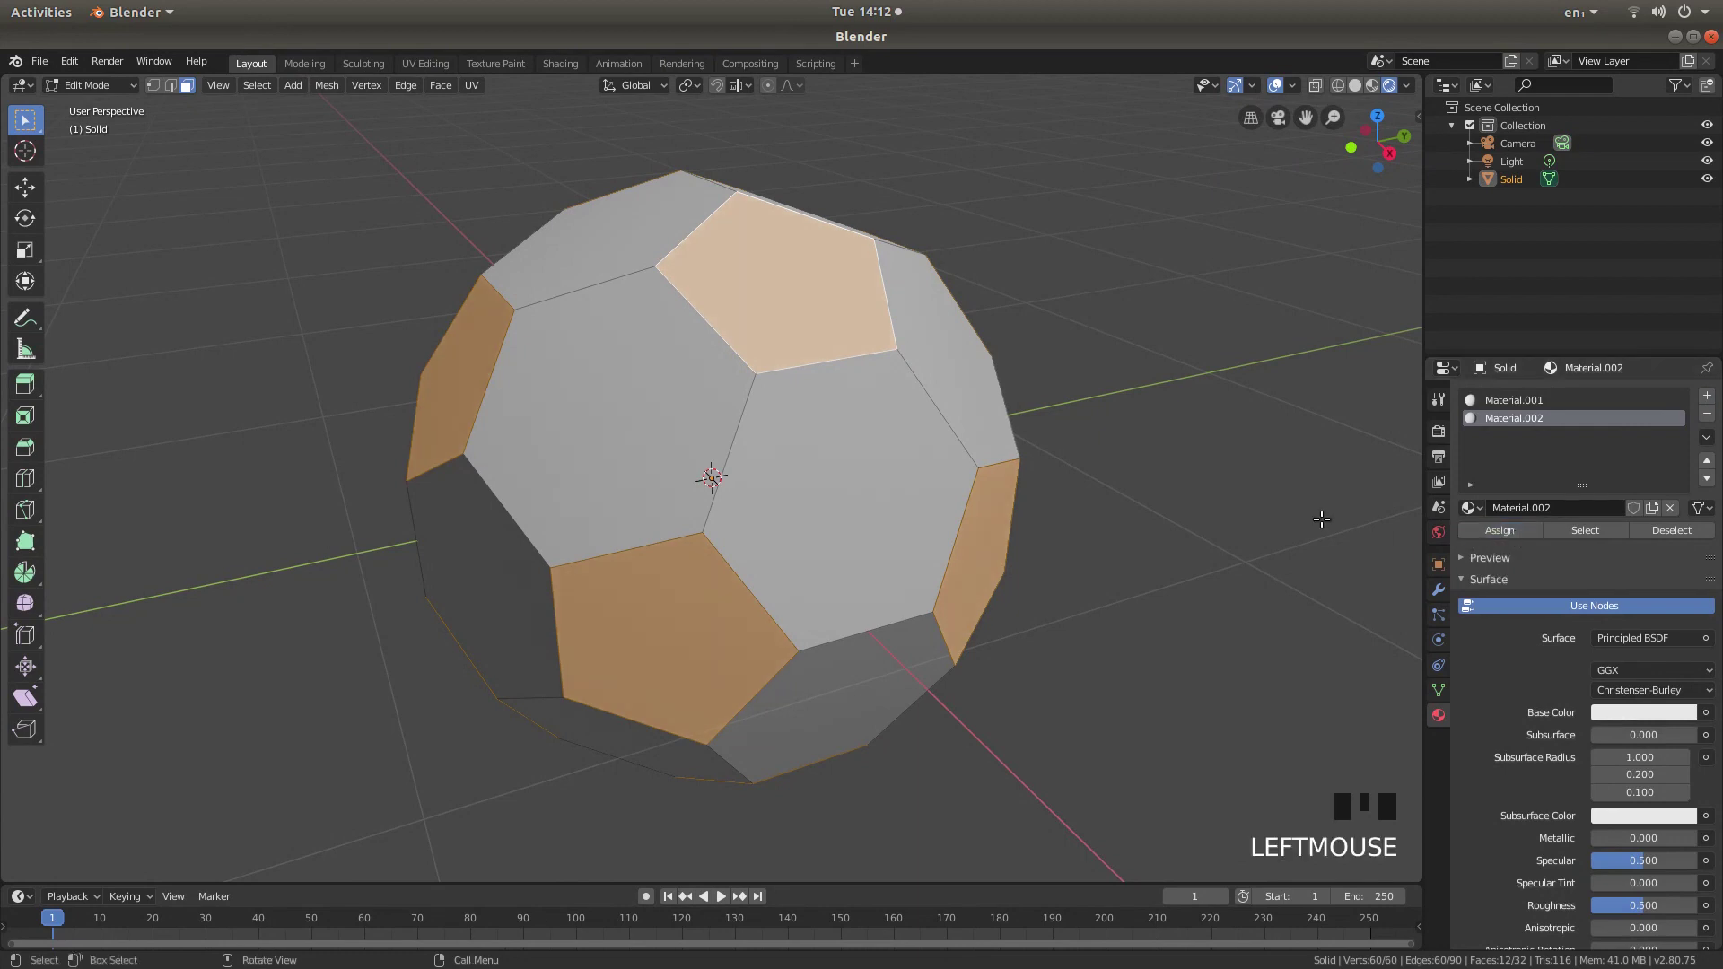
- Set Material.002's base colour to red, then reselect all faces
left_click(1633, 709)
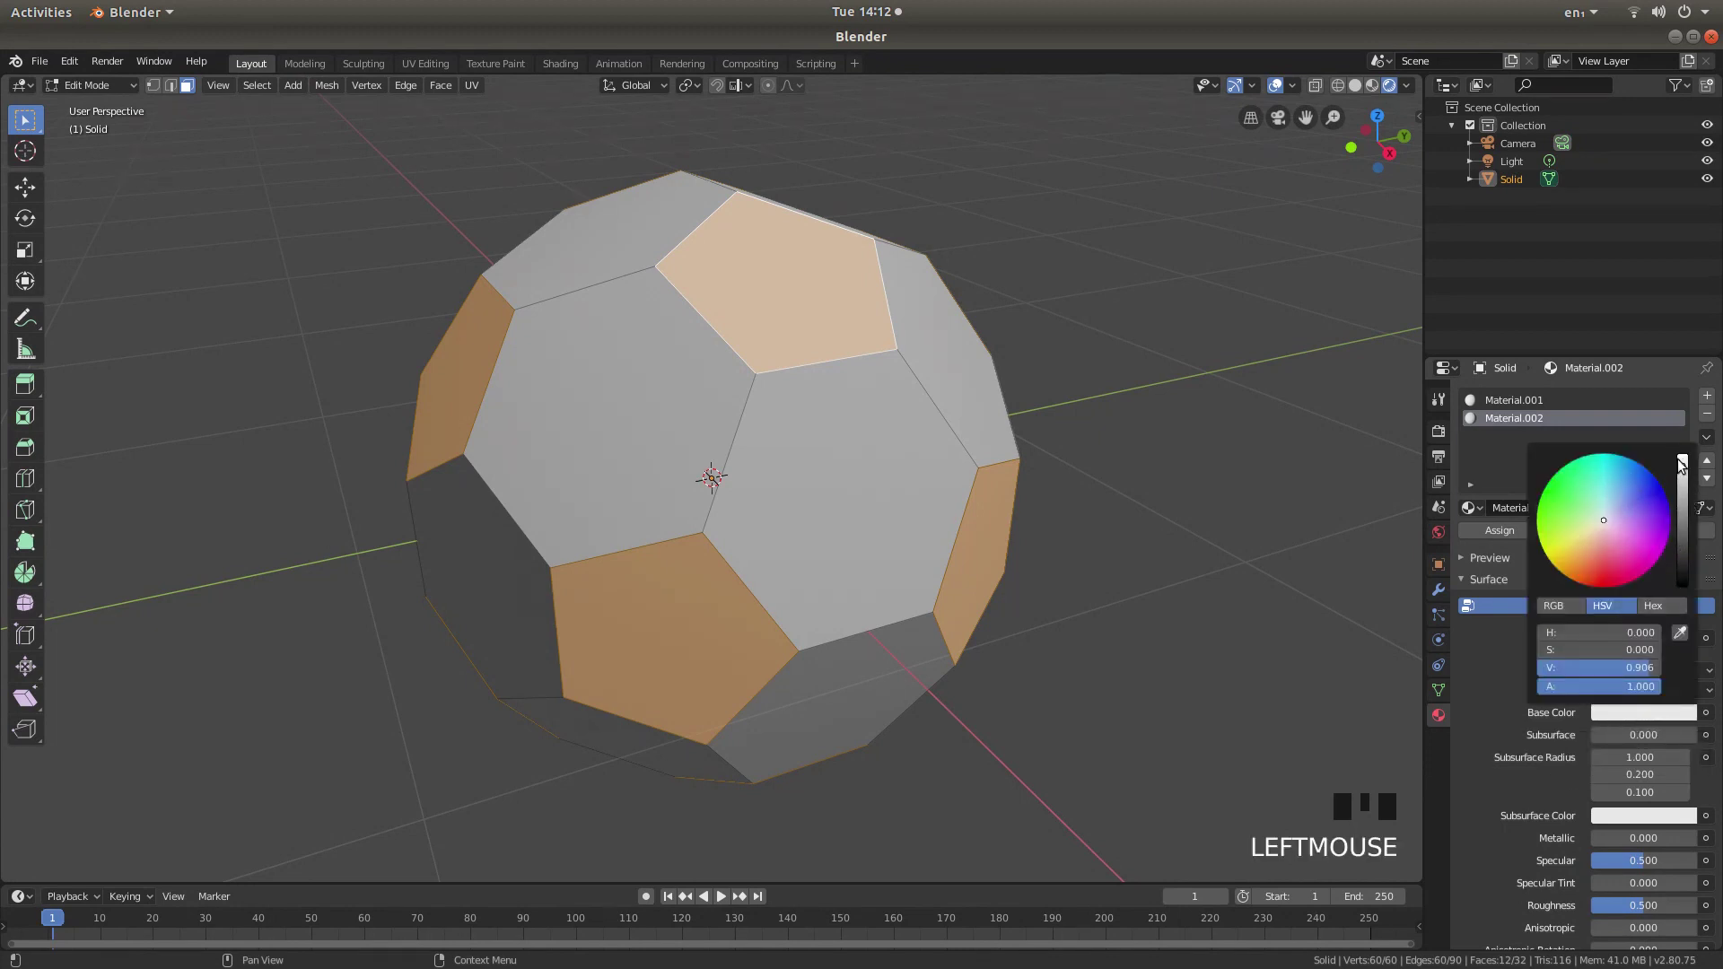
mouse_move(1682, 467)
left_mouse_down()
mouse_move(1683, 585)
mouse_move(1682, 455)
left_mouse_up()
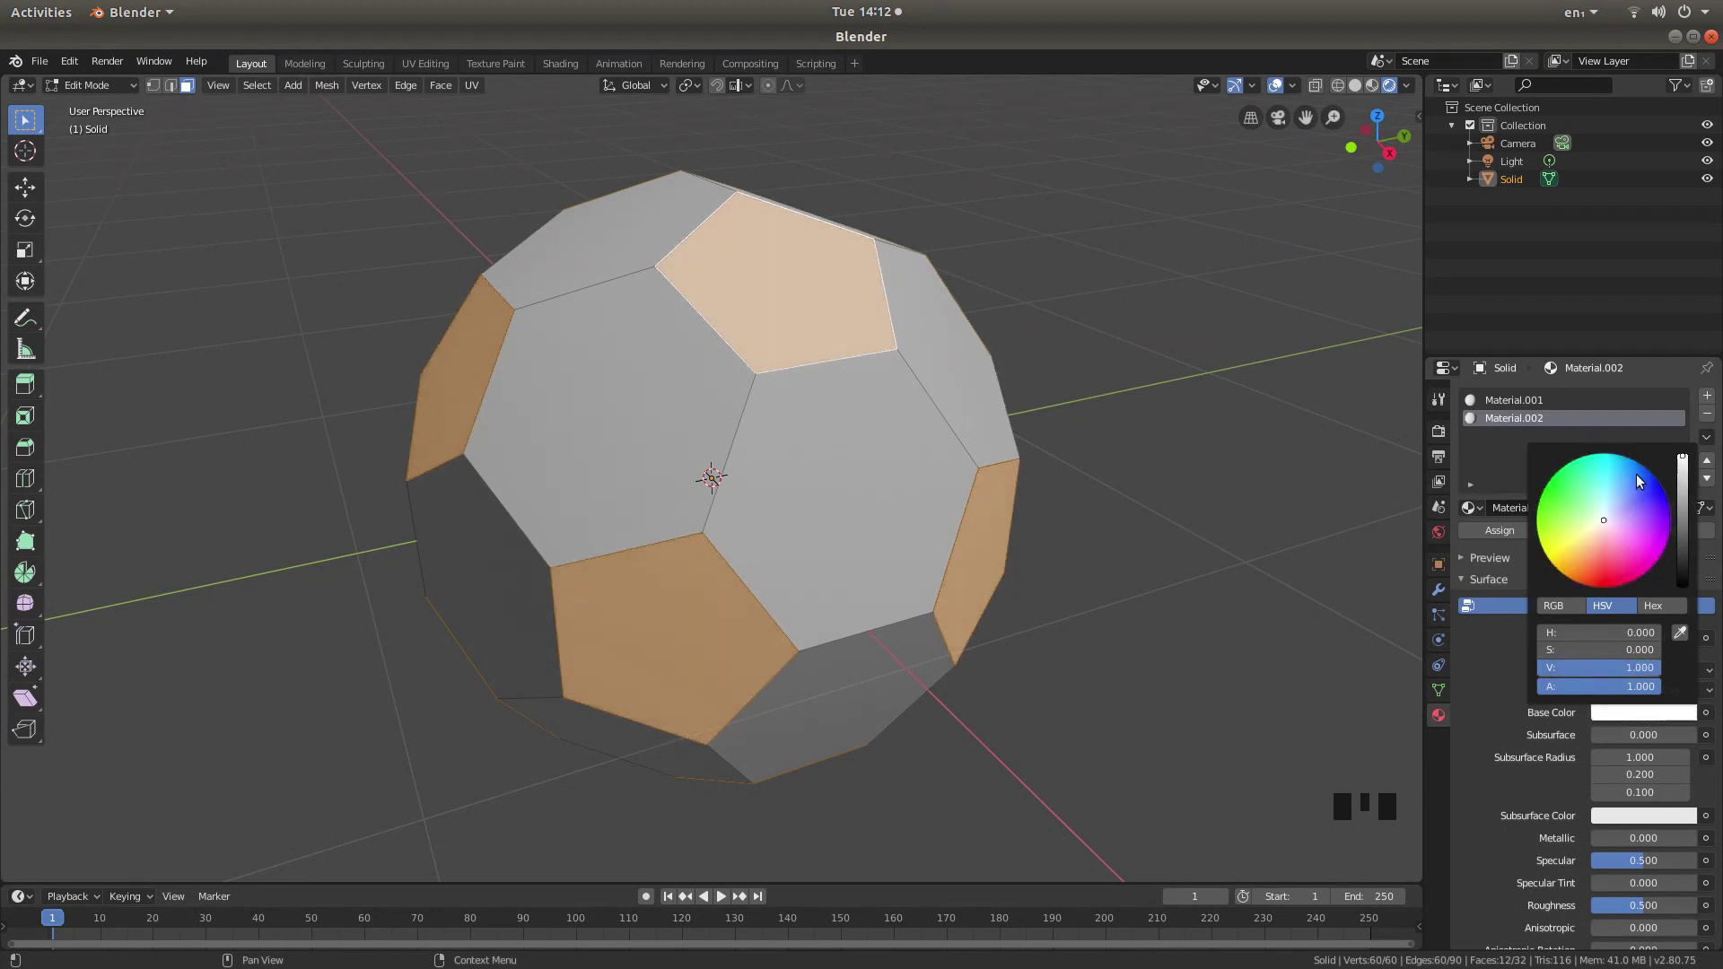
left_click(1604, 523)
mouse_move(1604, 523)
left_mouse_down()
mouse_move(1580, 541)
mouse_move(1574, 495)
mouse_move(1565, 551)
mouse_move(1600, 588)
left_mouse_up()
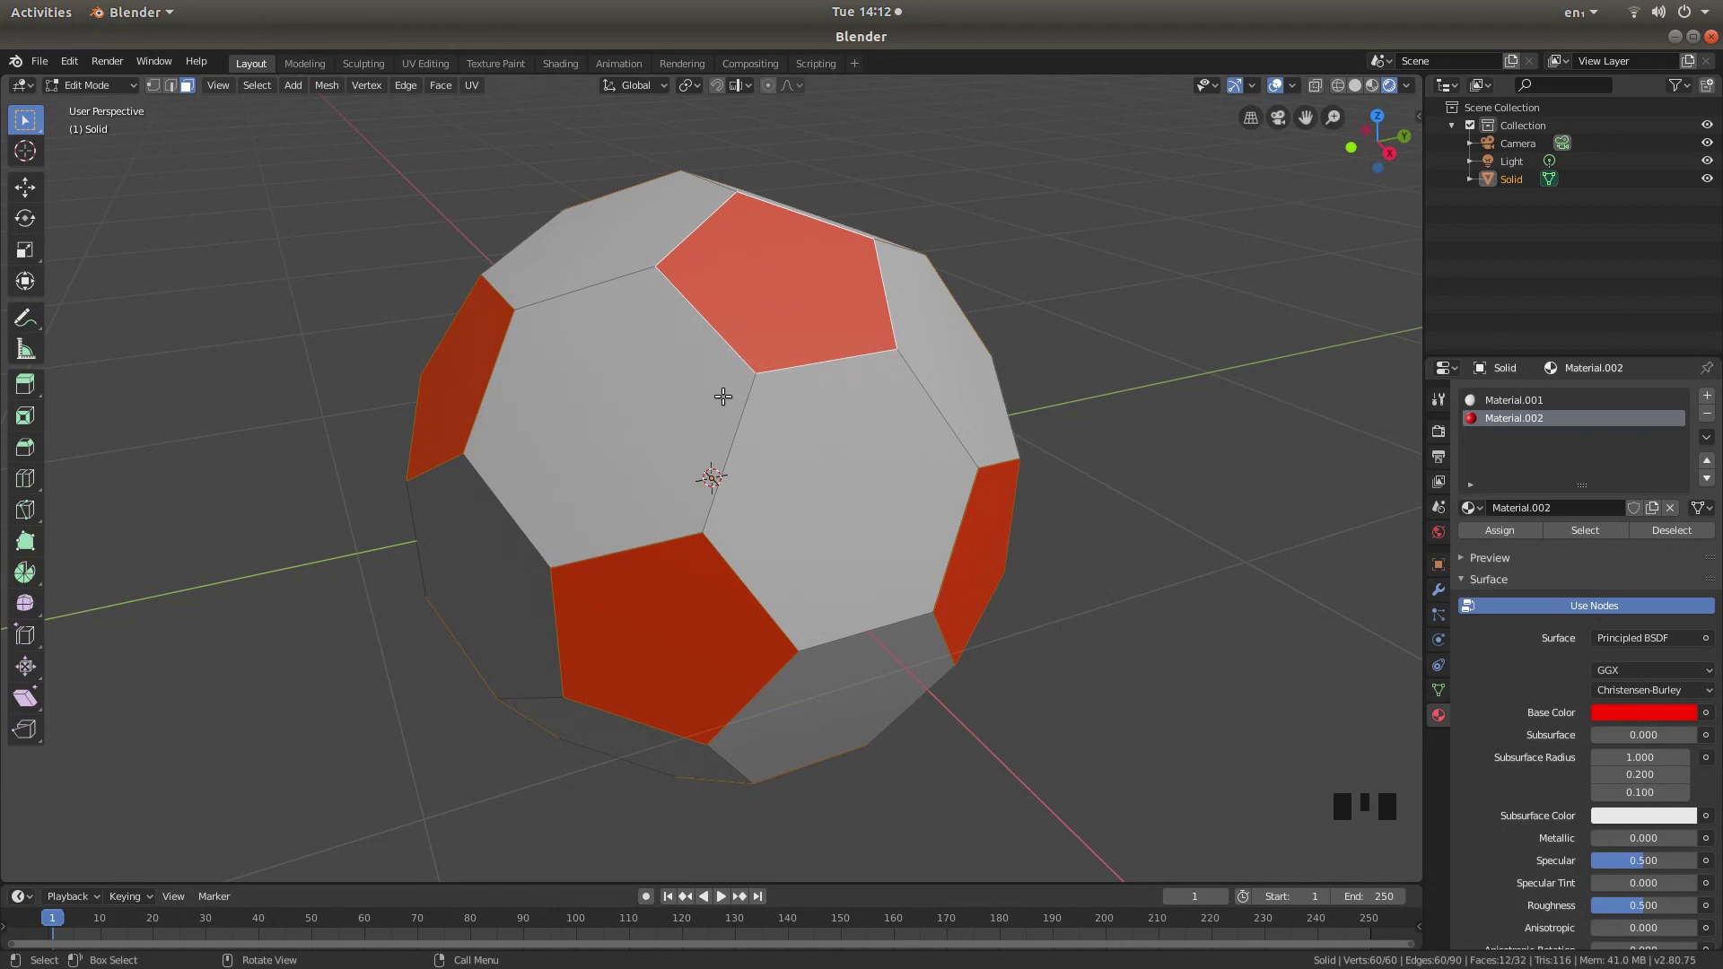
key("a")
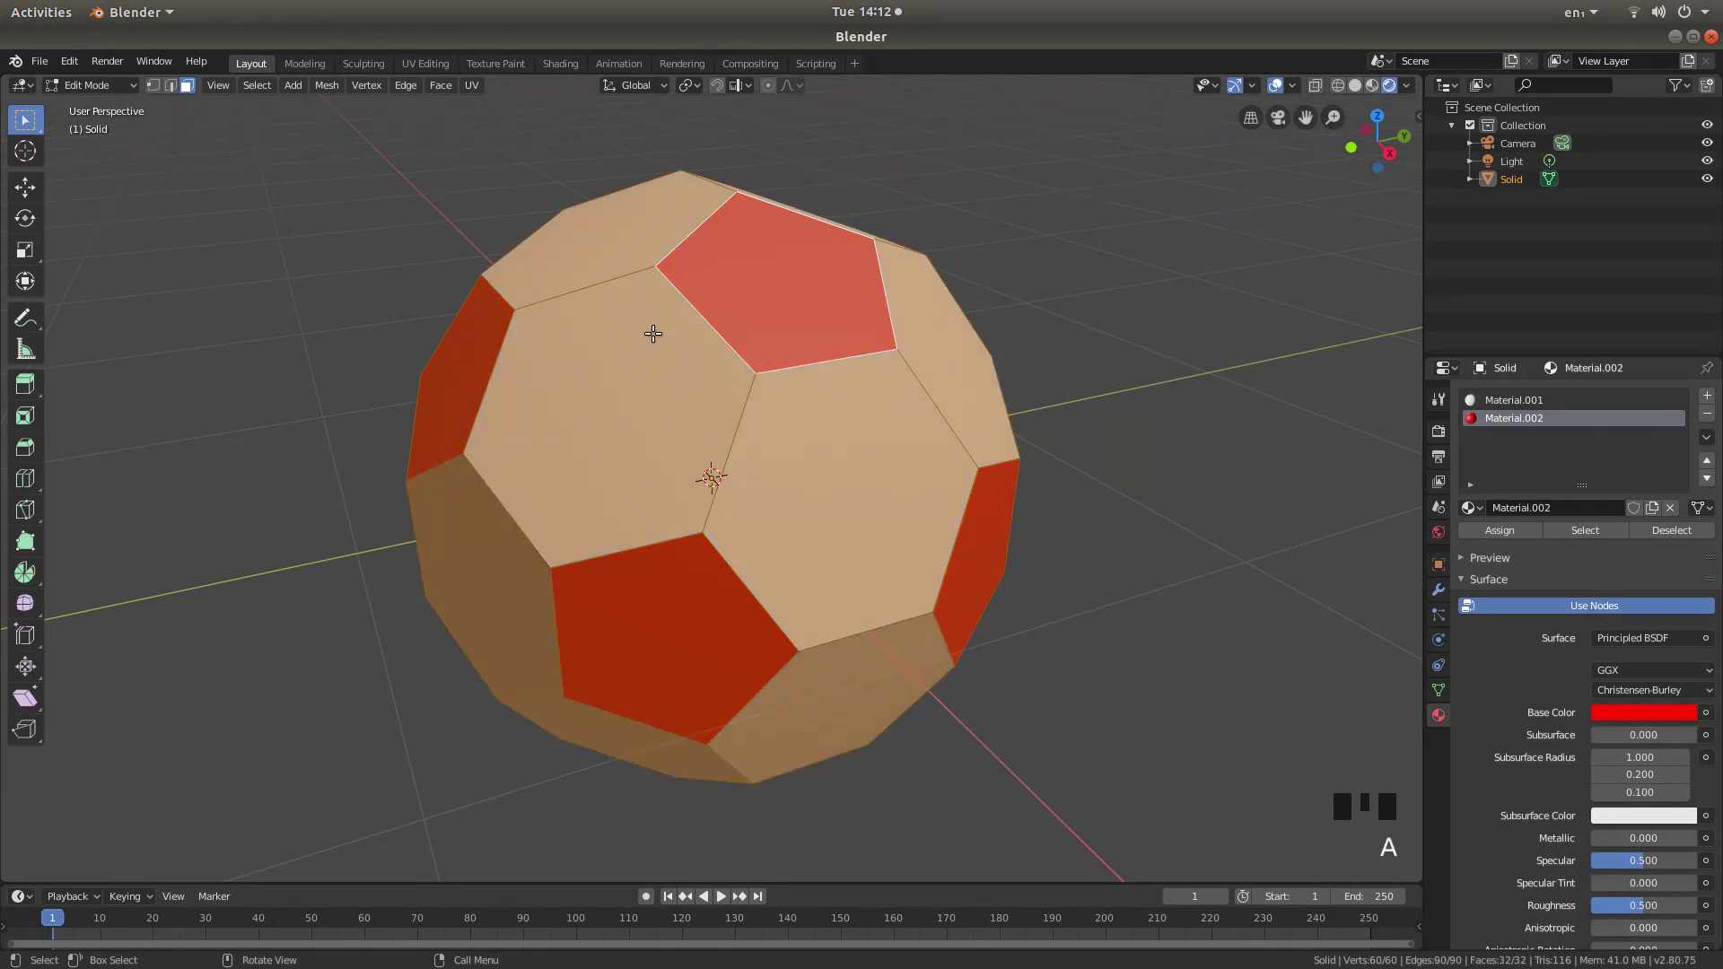
- Extrude every face individually in place, cancelling the Shrink/Fatten push
left_click(442, 87)
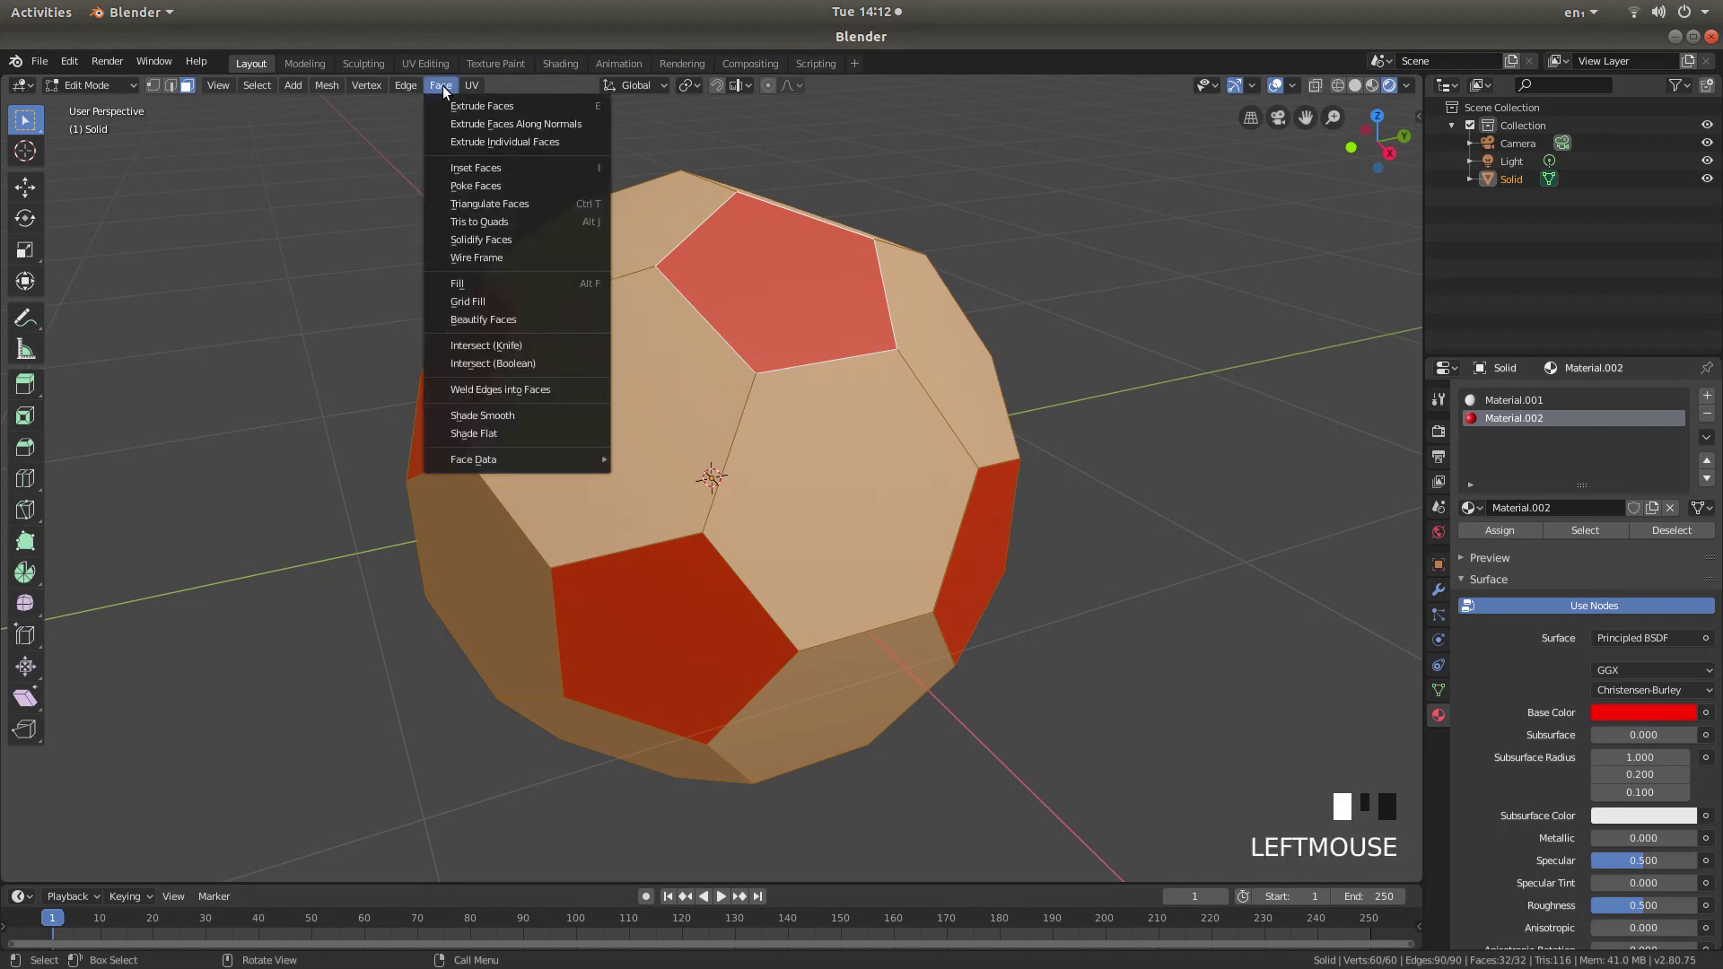
left_click(477, 144)
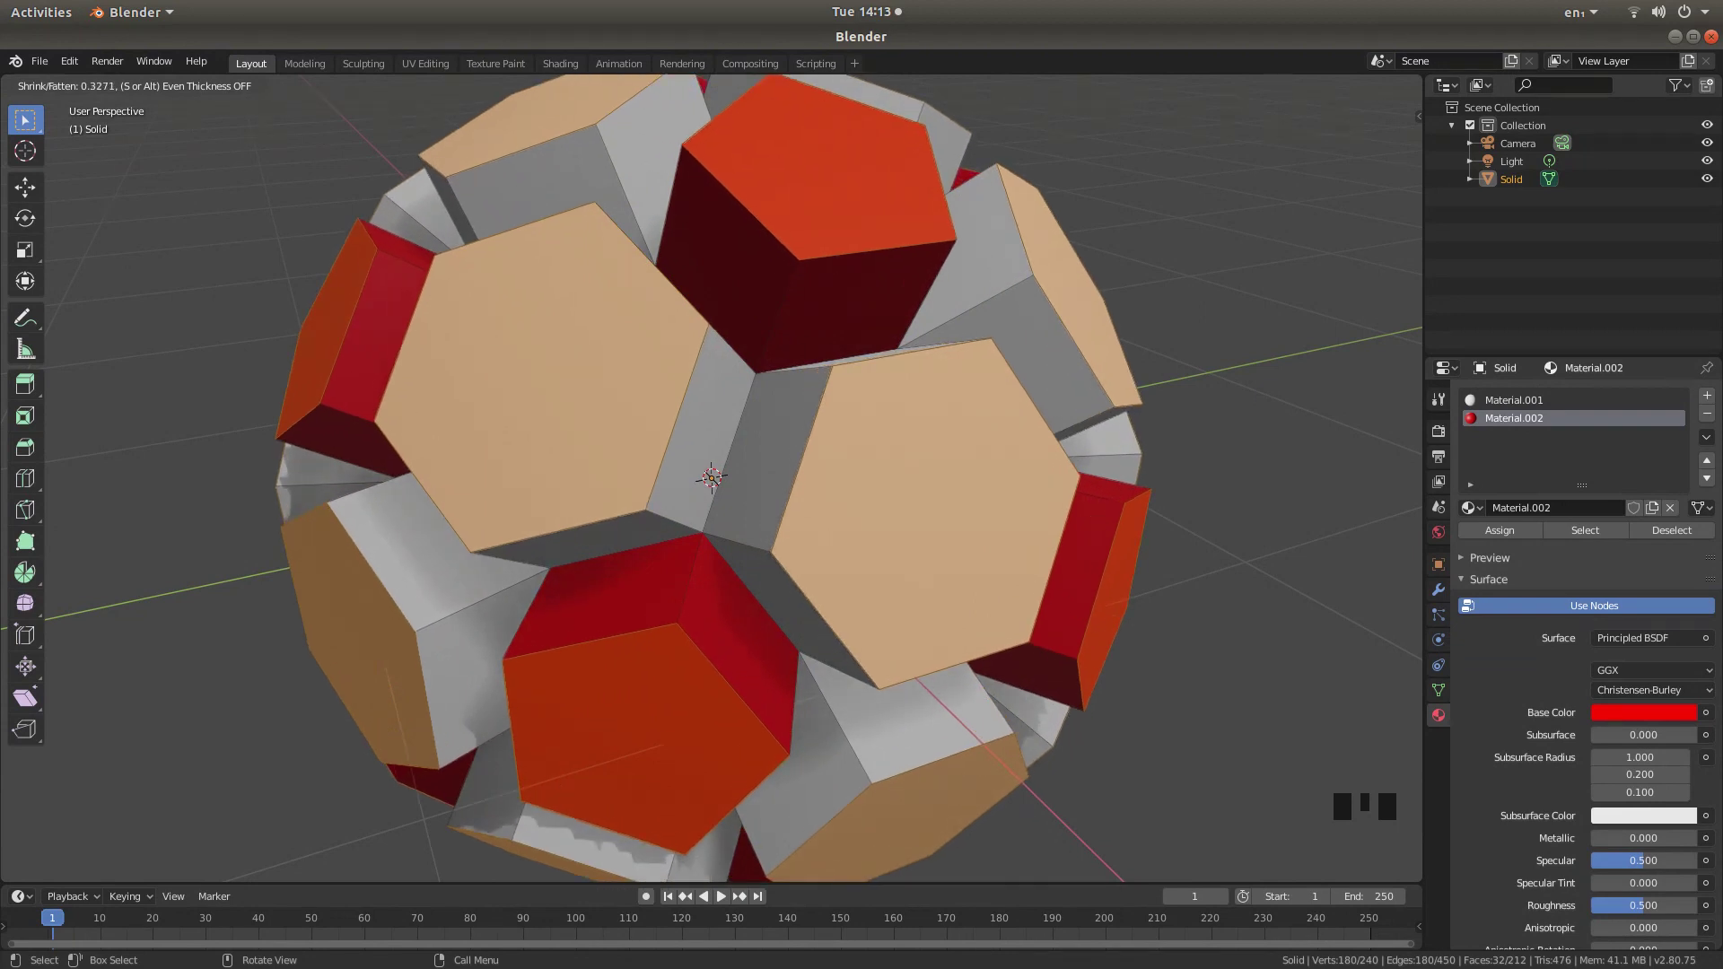
key("Escape")
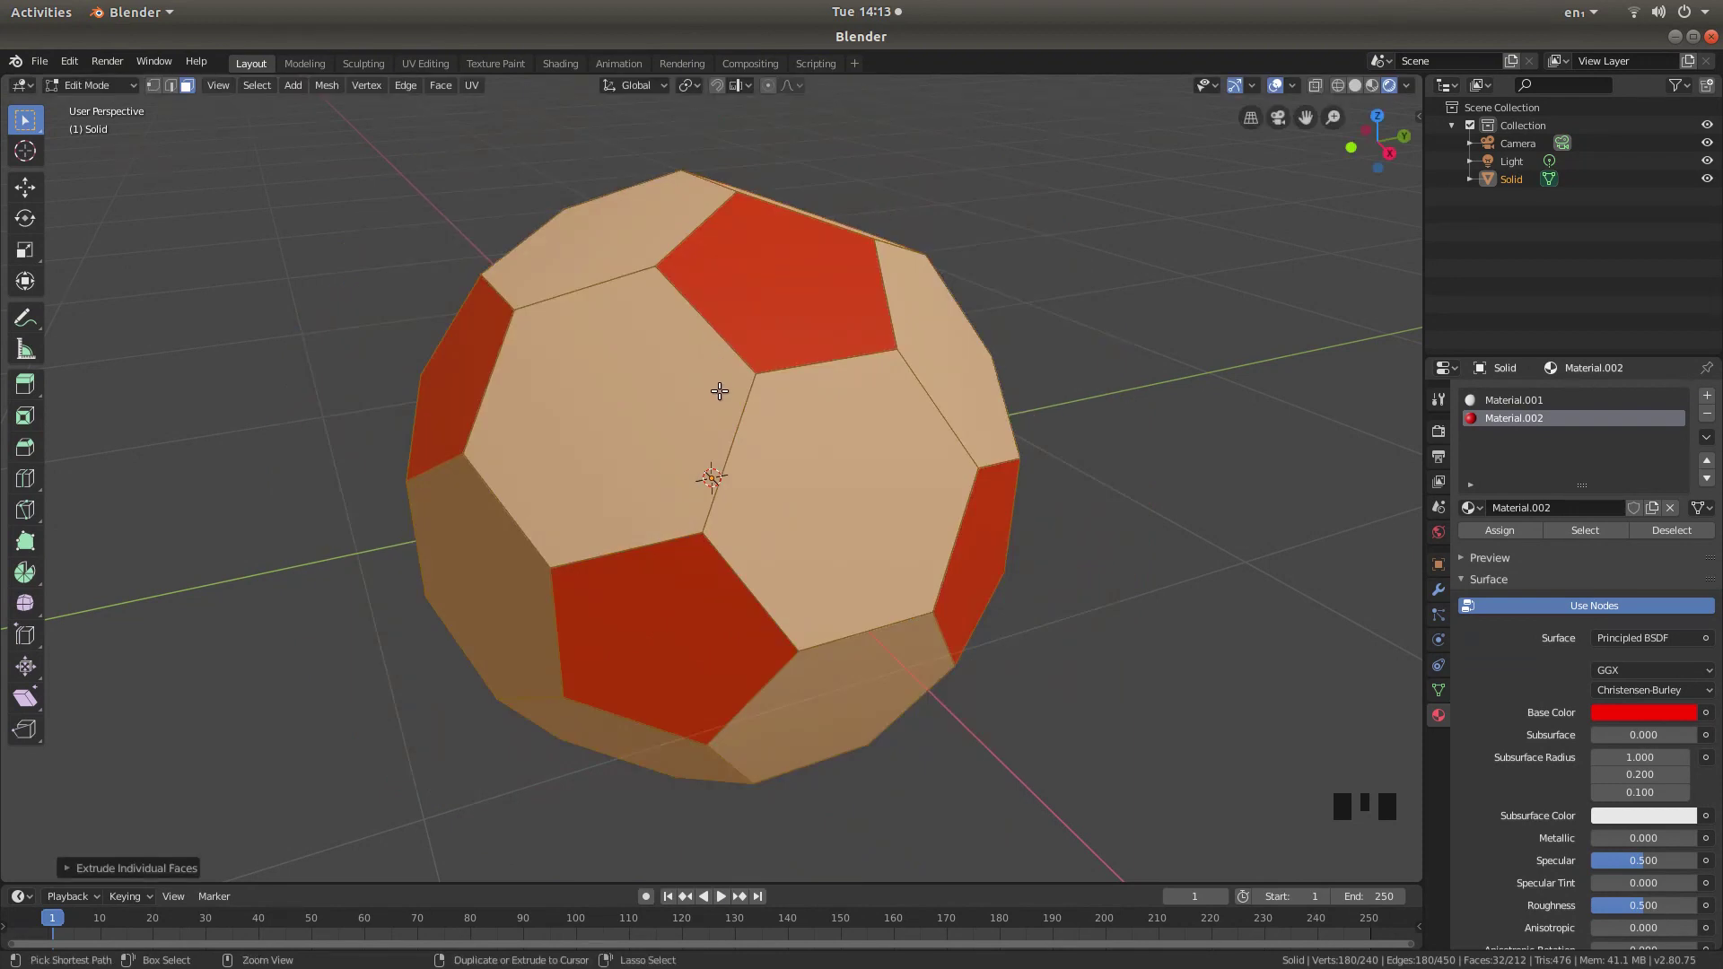
- Invert the selection and delete the extra extruded faces
key("ctrl+i")
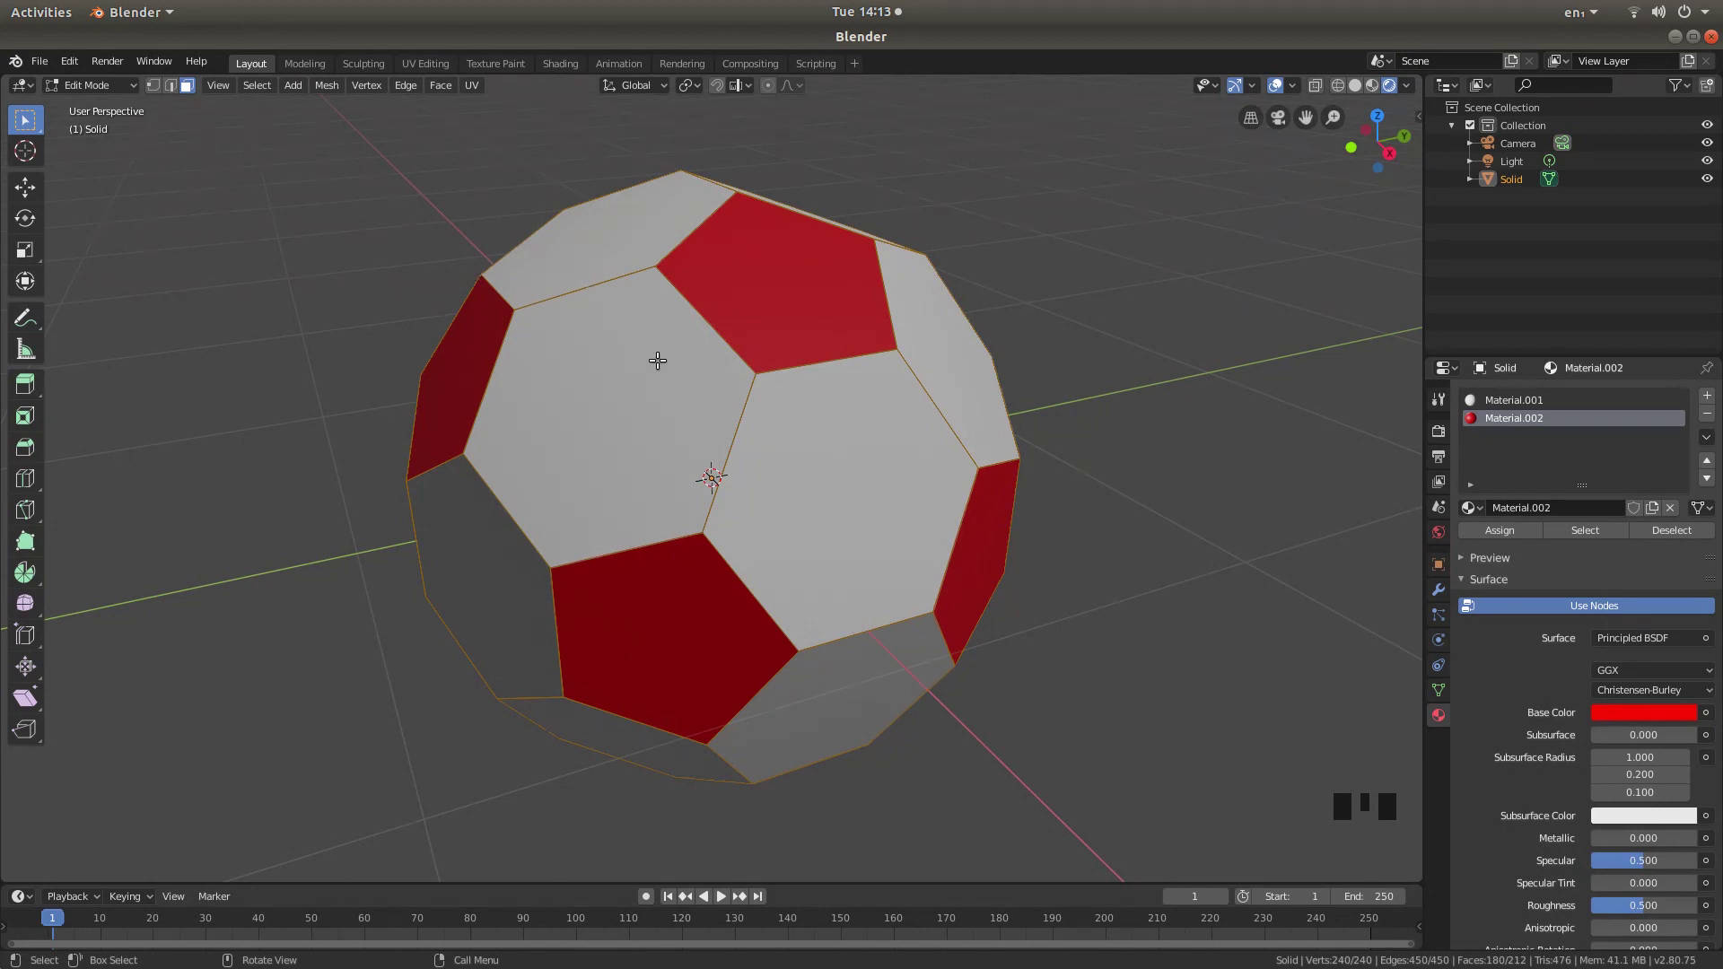
key("x")
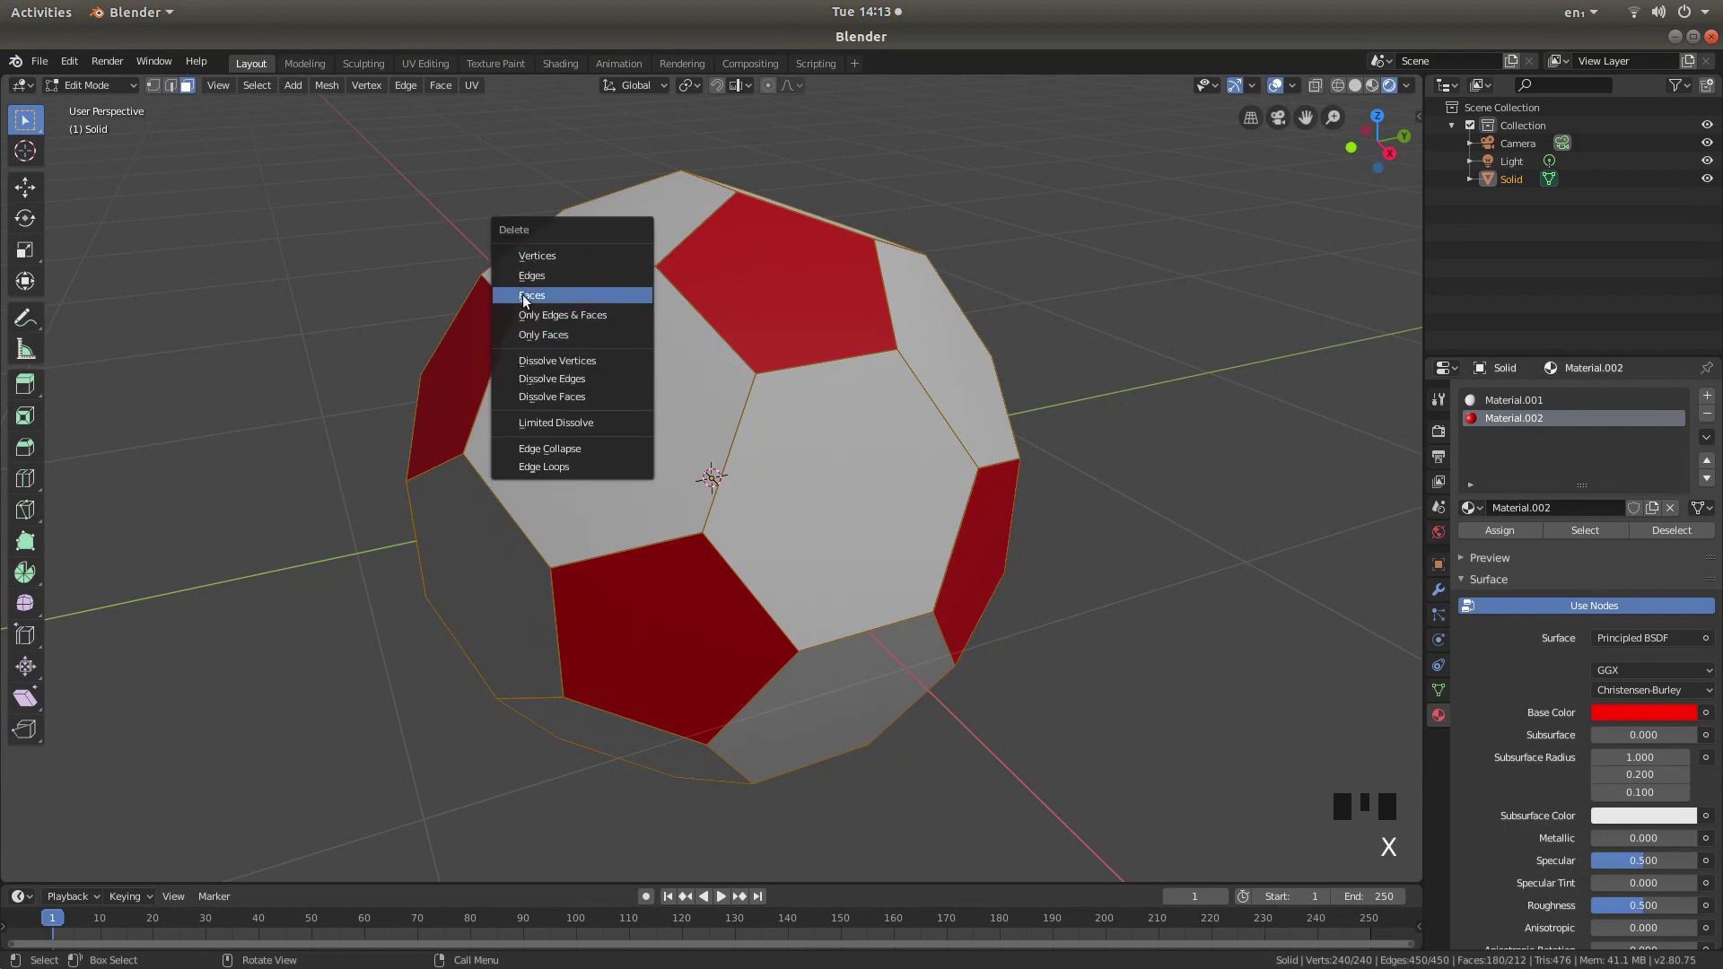
left_click(574, 295)
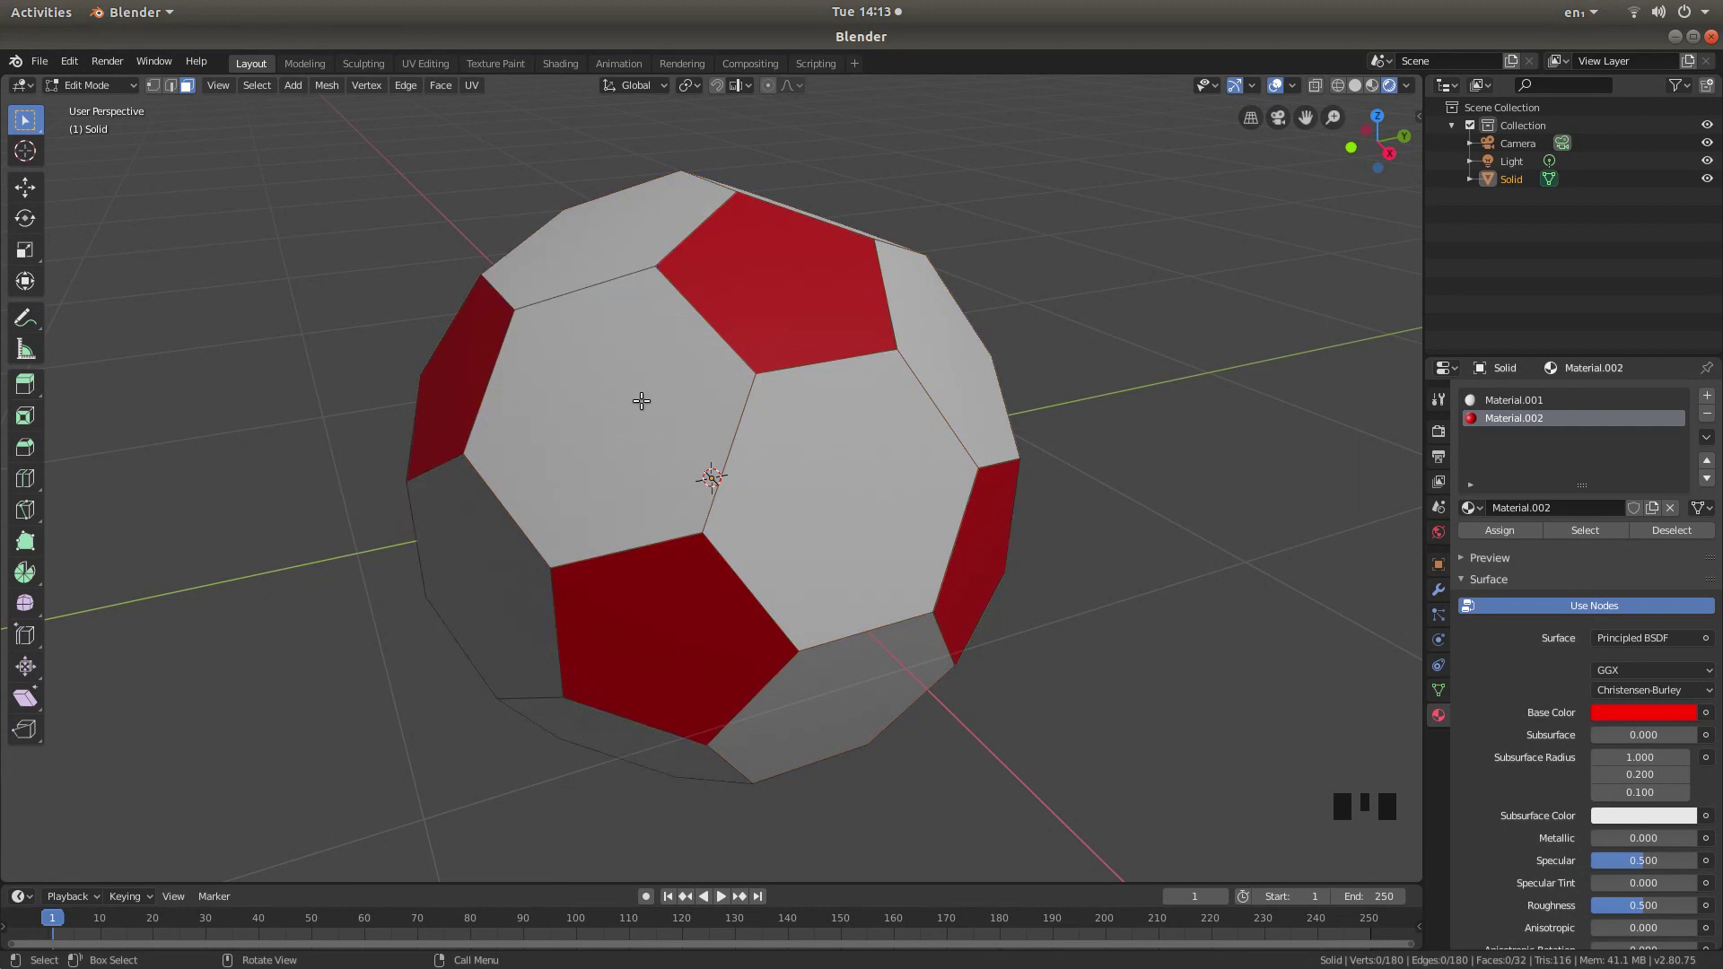
- Select all faces and triangulate them with Ctrl+T
key("a")
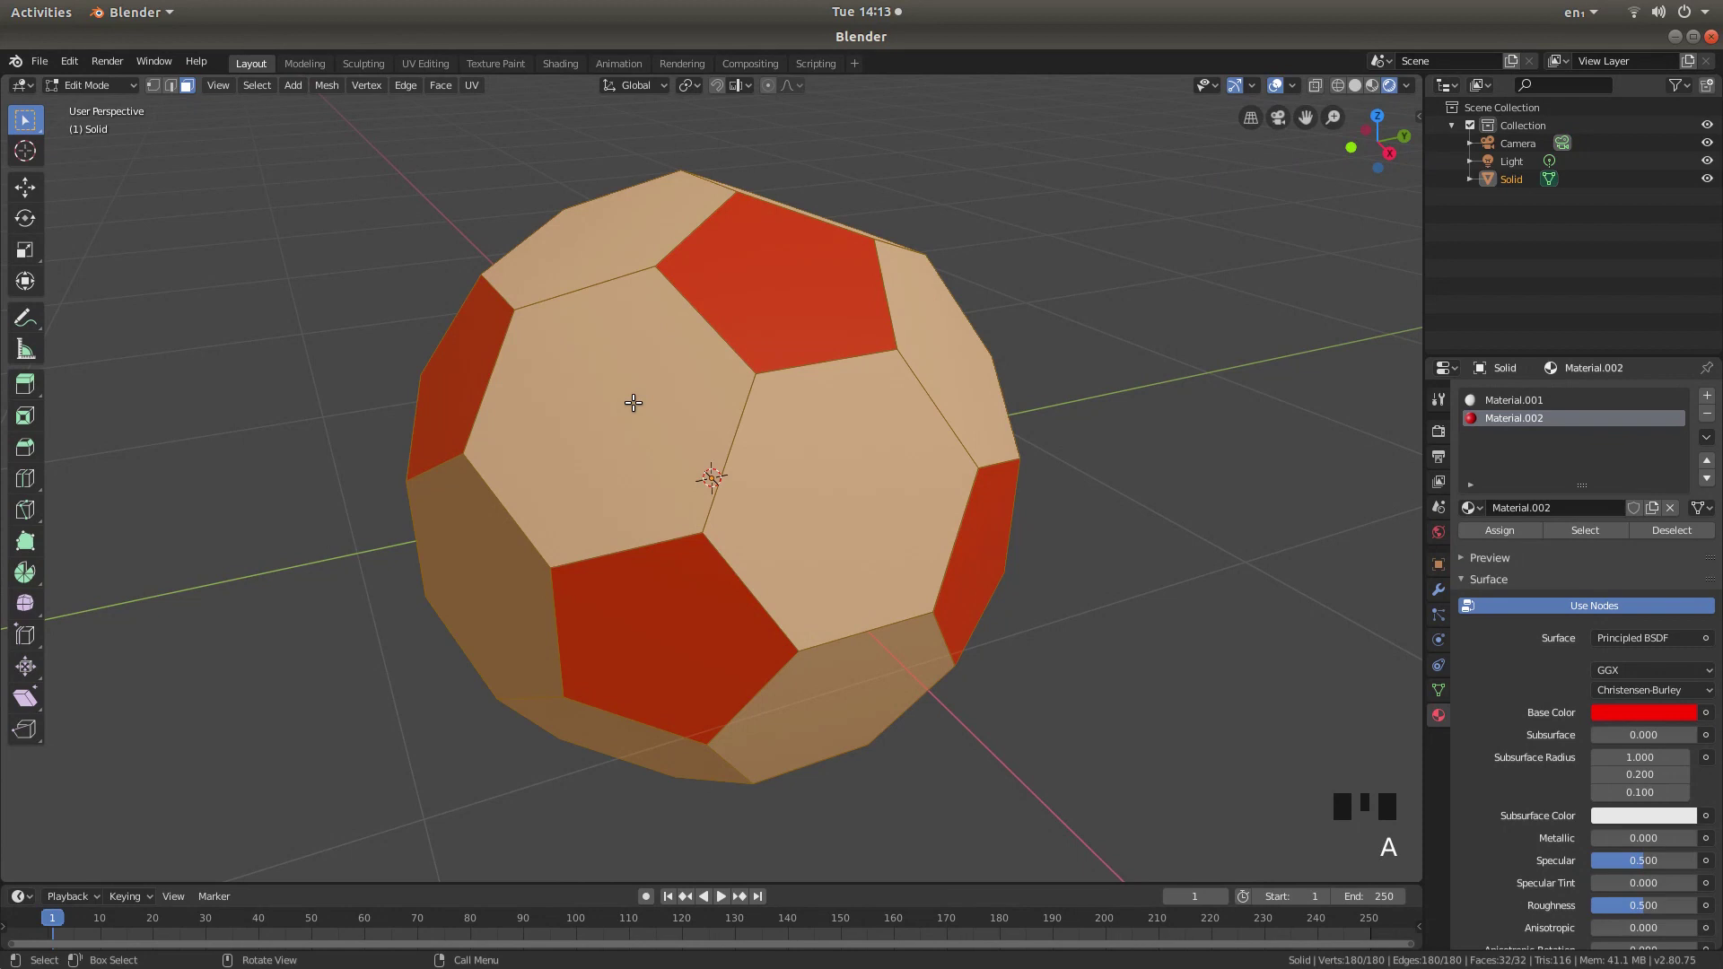
key("ctrl")
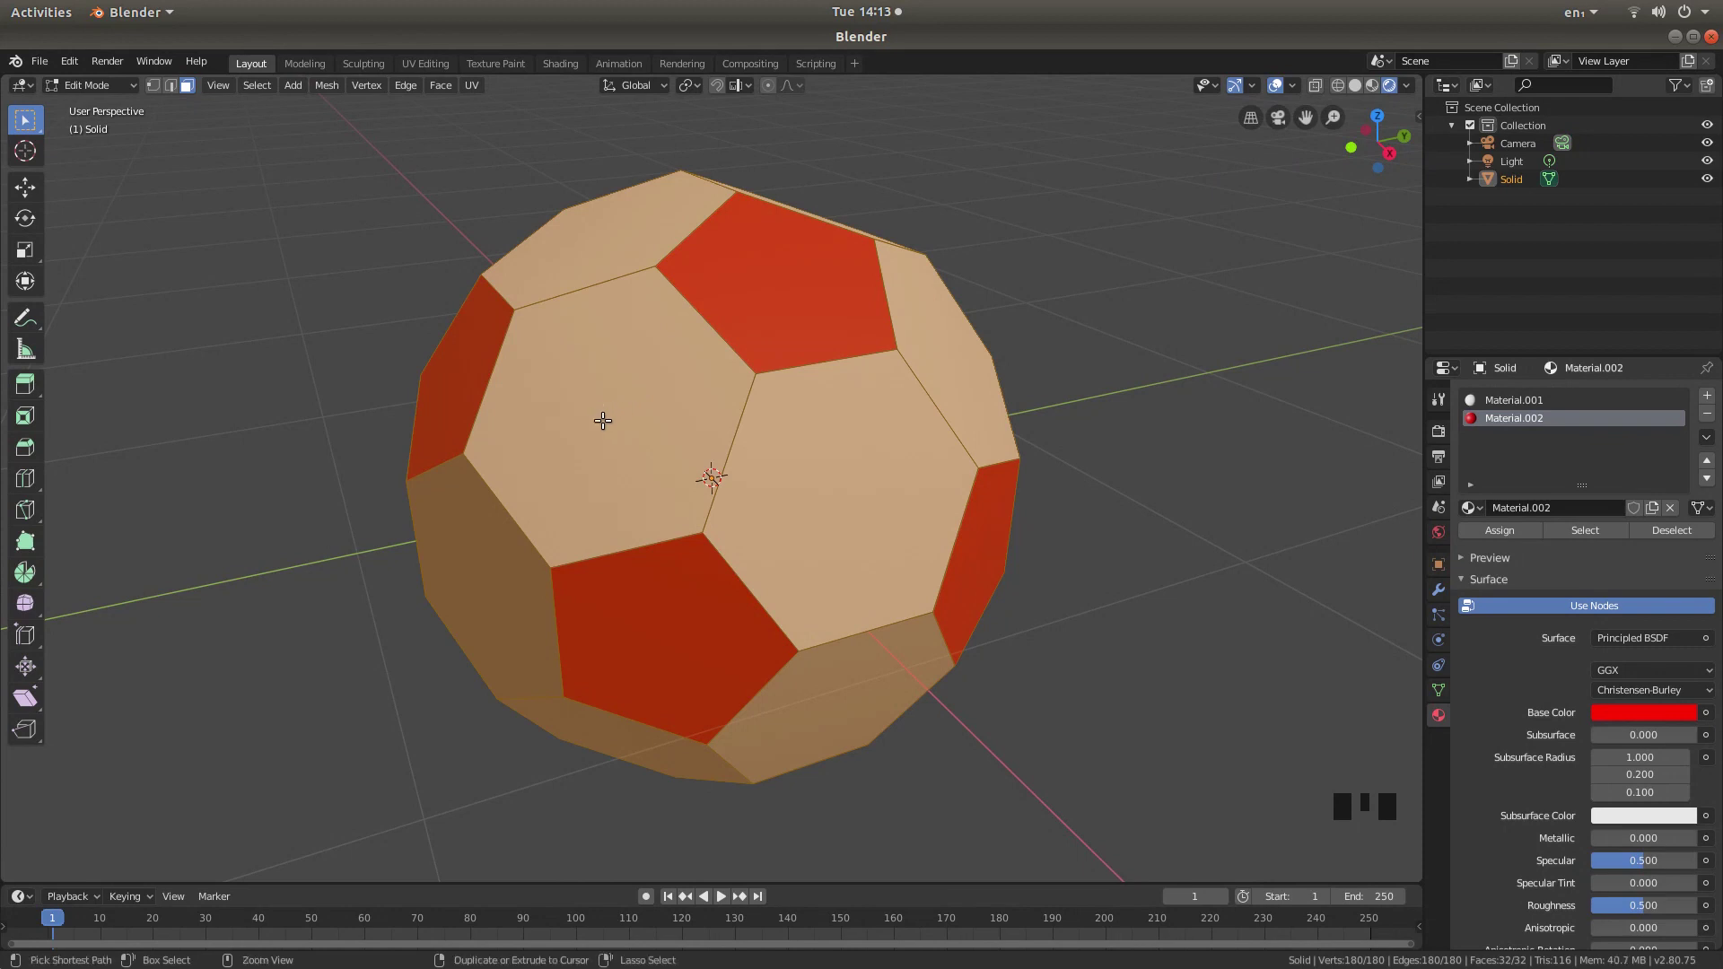
key("ctrl+t")
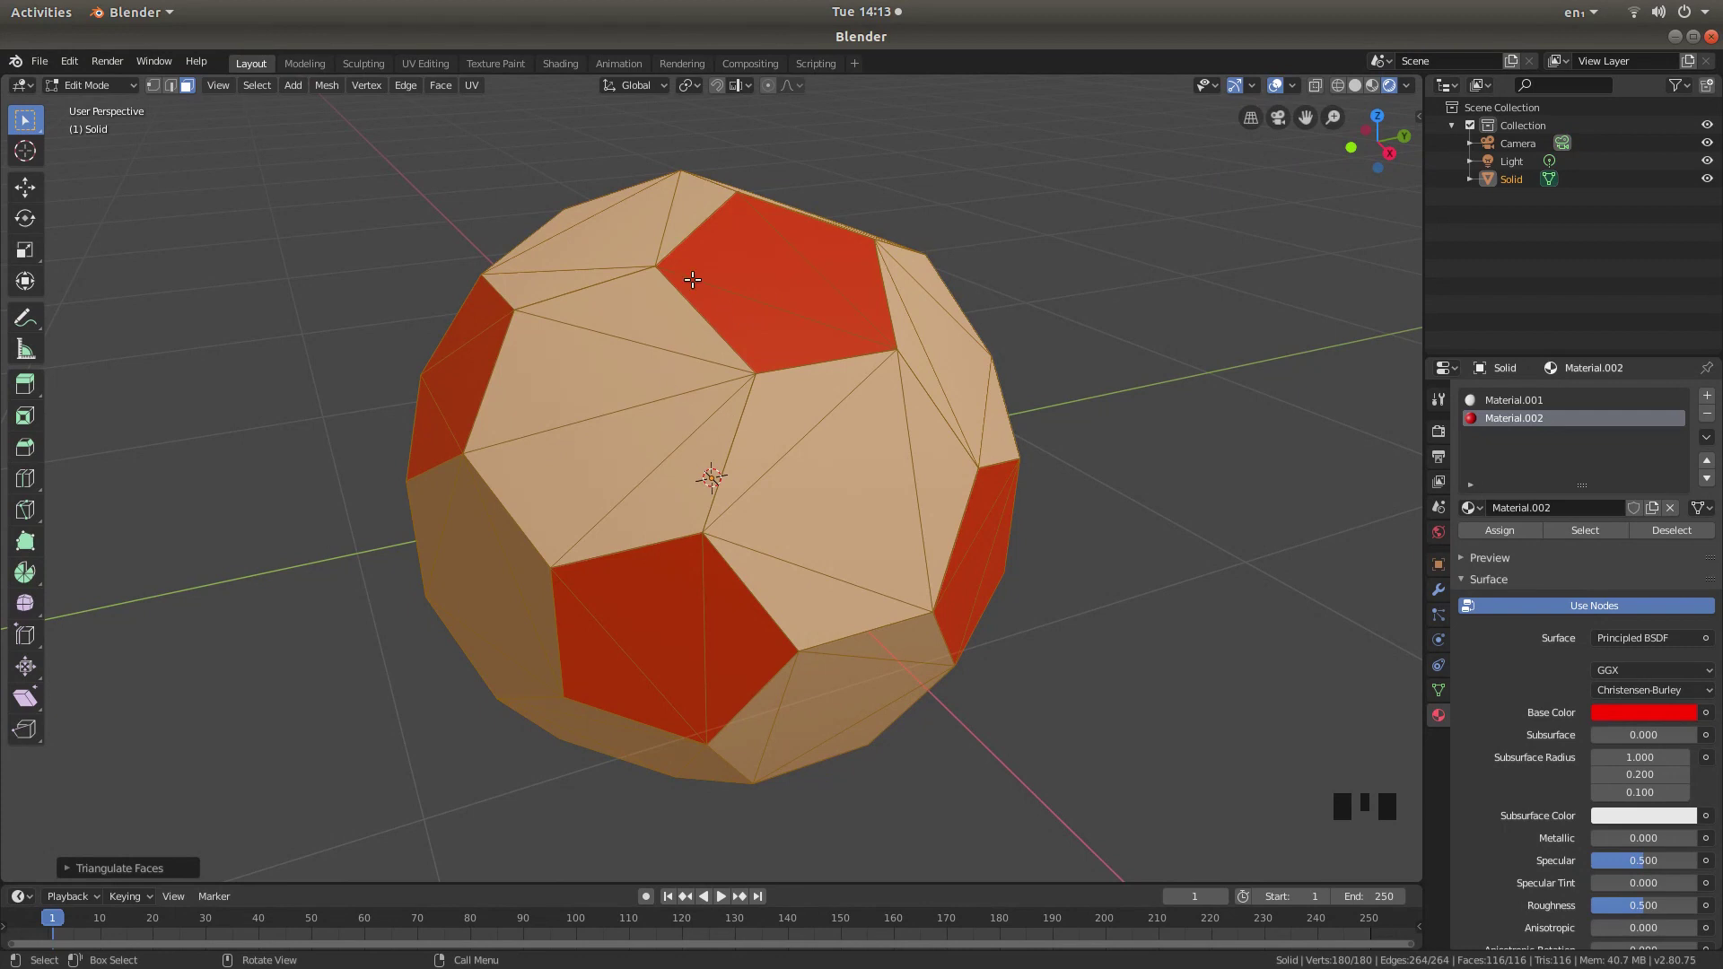
- Subdivide the triangulated faces and raise Number of Cuts to 6
right_click(615, 328)
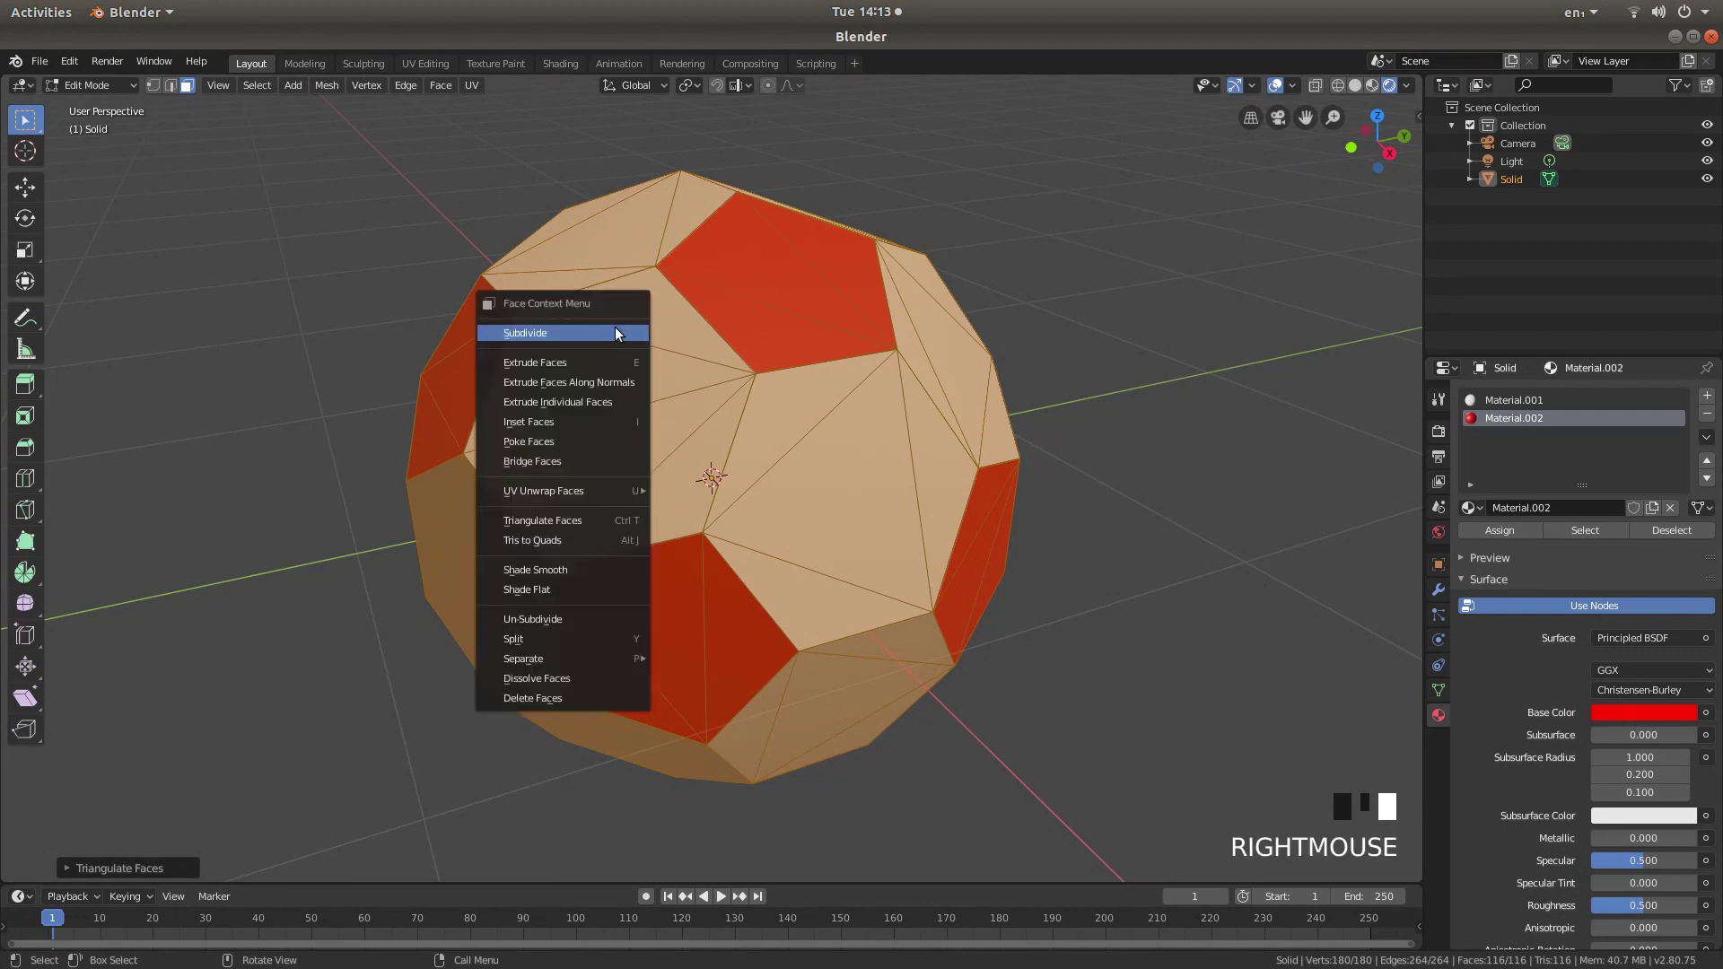
left_click(526, 332)
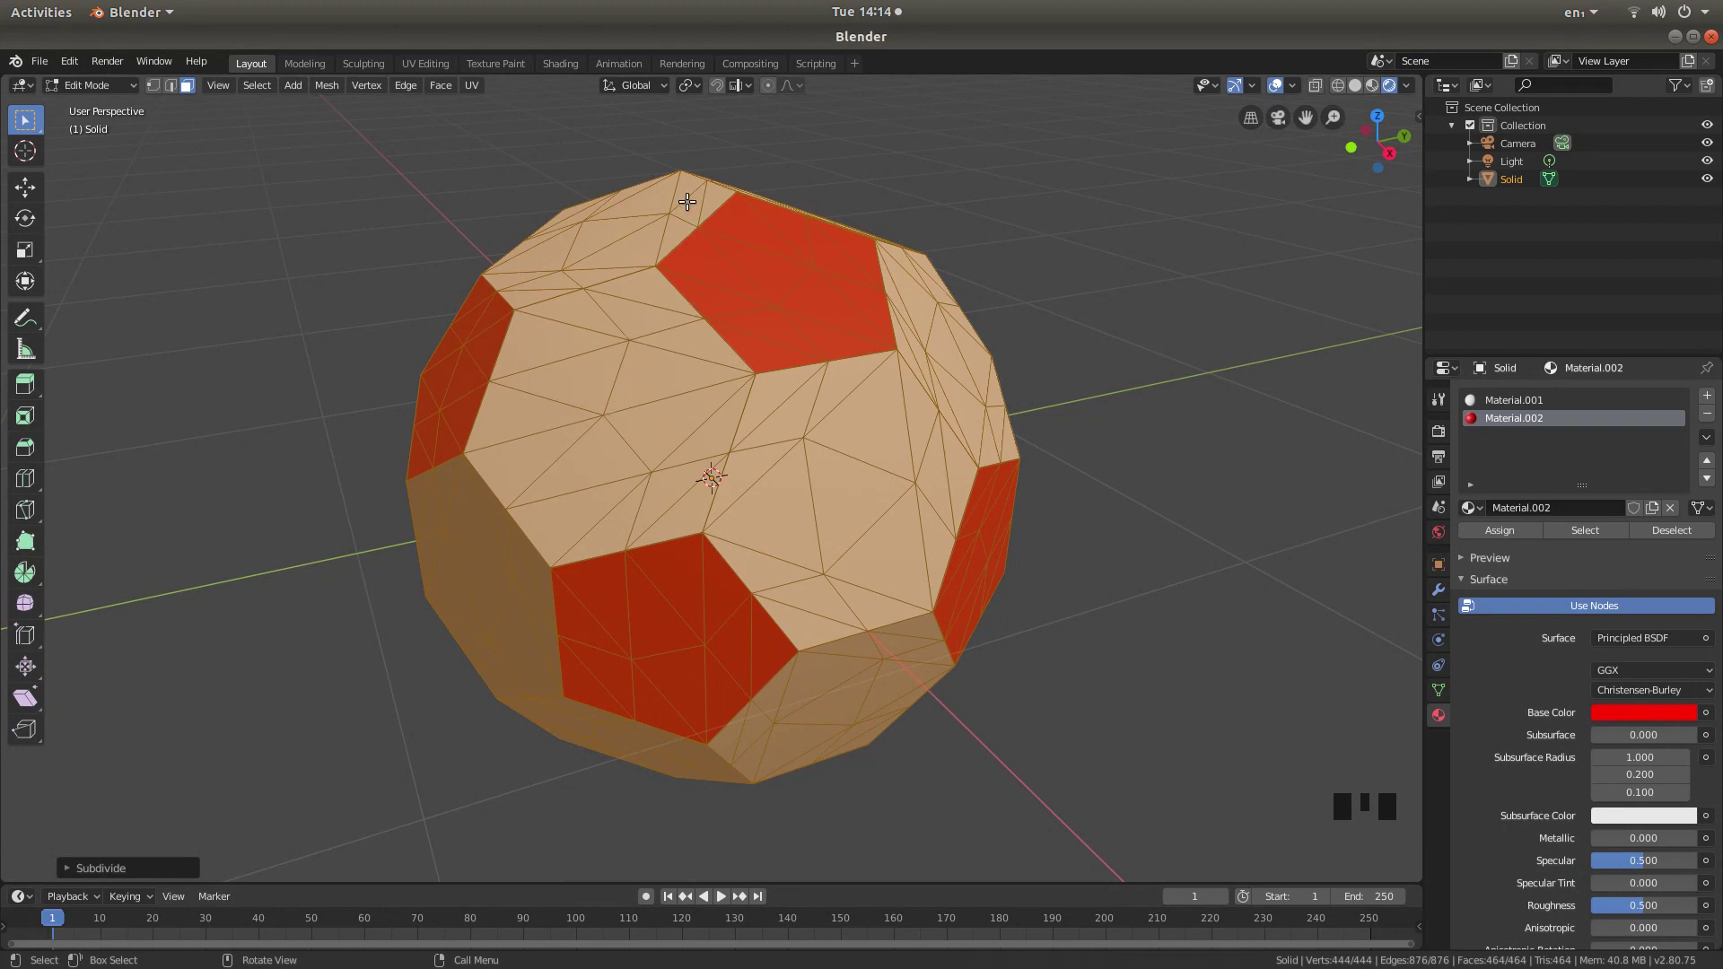
left_click(66, 869)
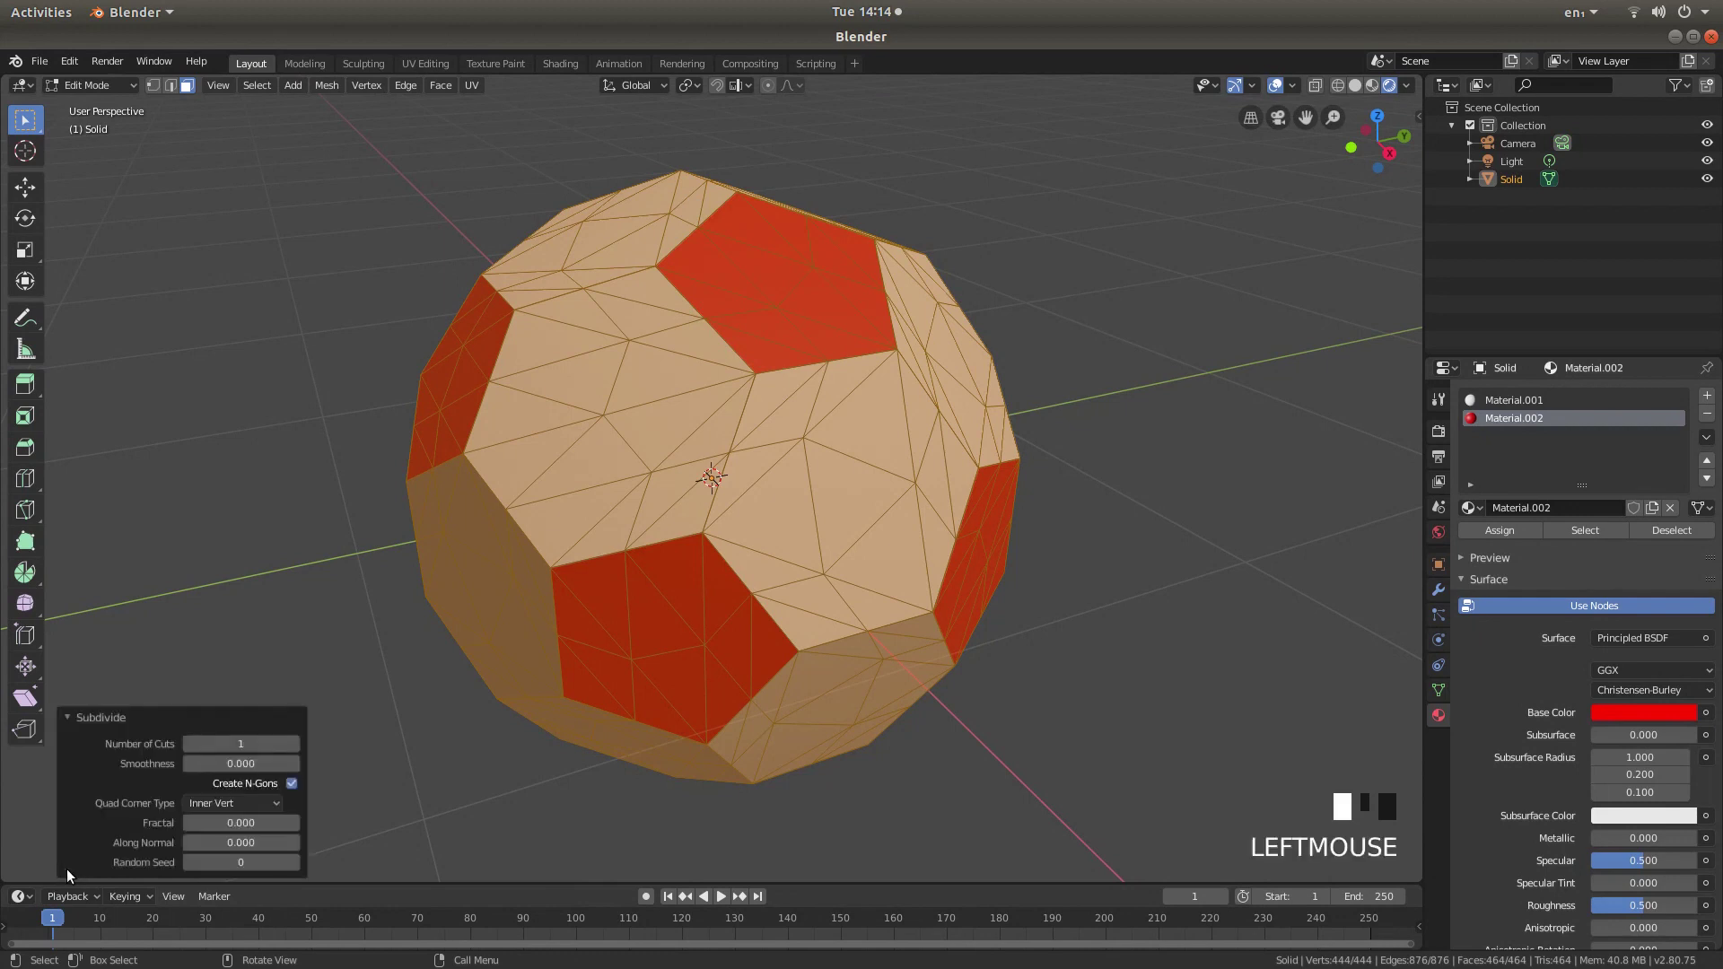
left_click(294, 744)
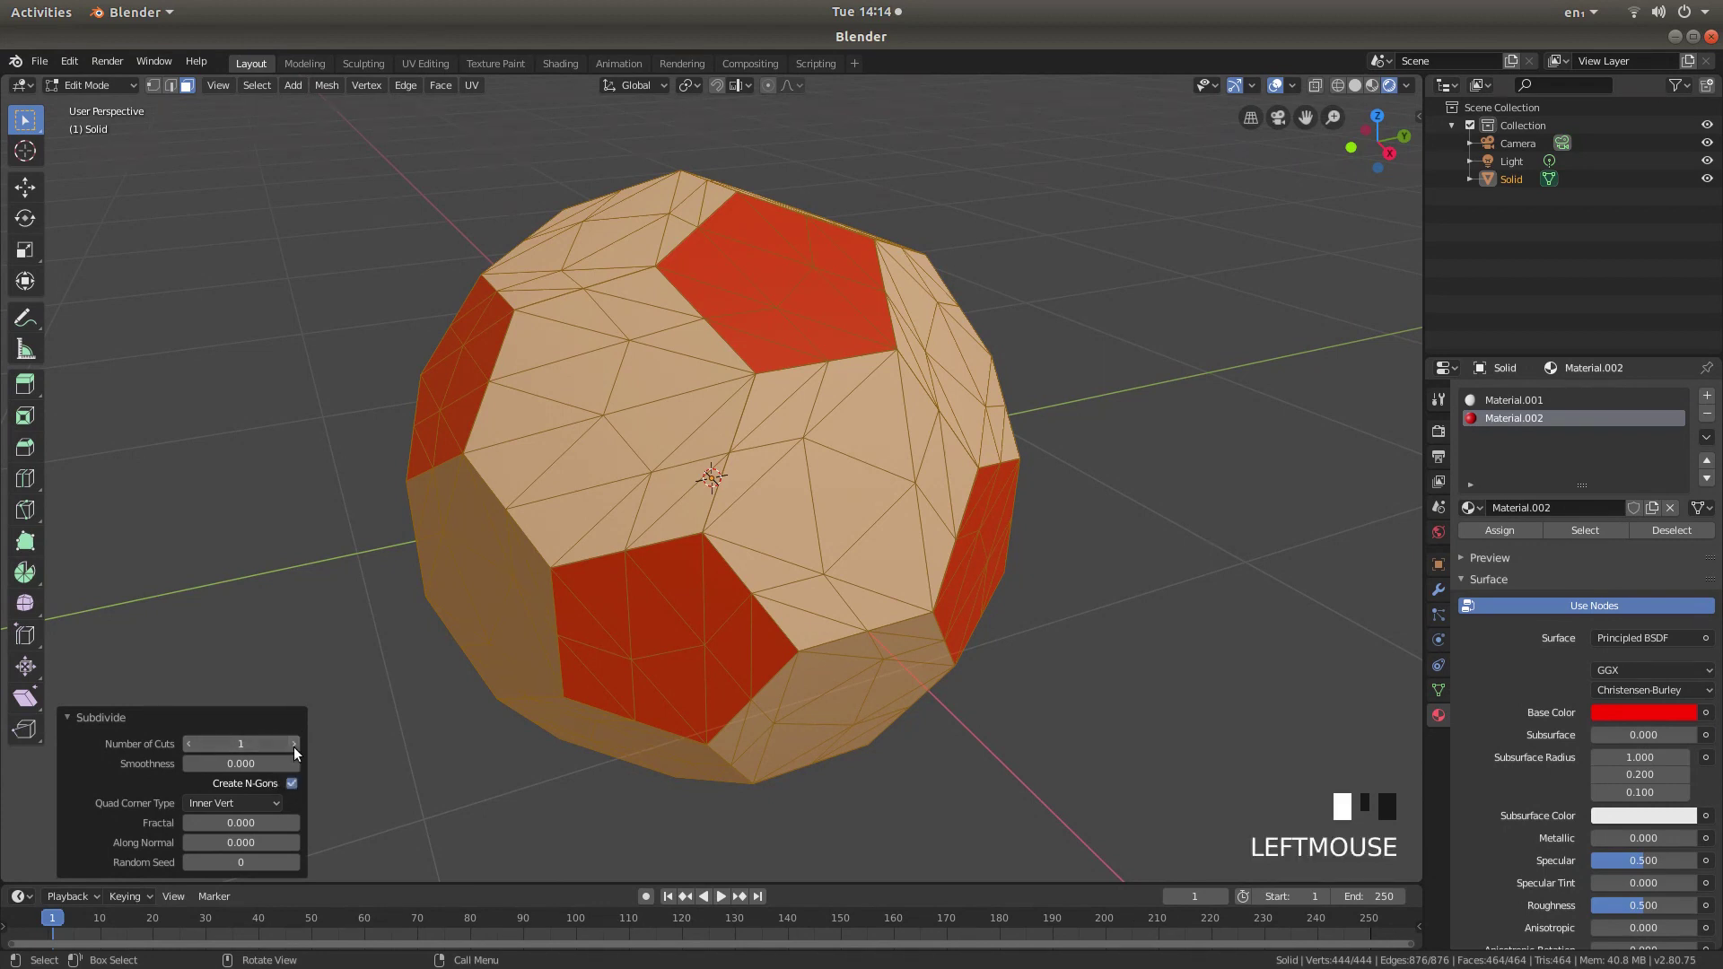
left_click(294, 744)
left_click(293, 744)
left_click(293, 744)
left_click(294, 744)
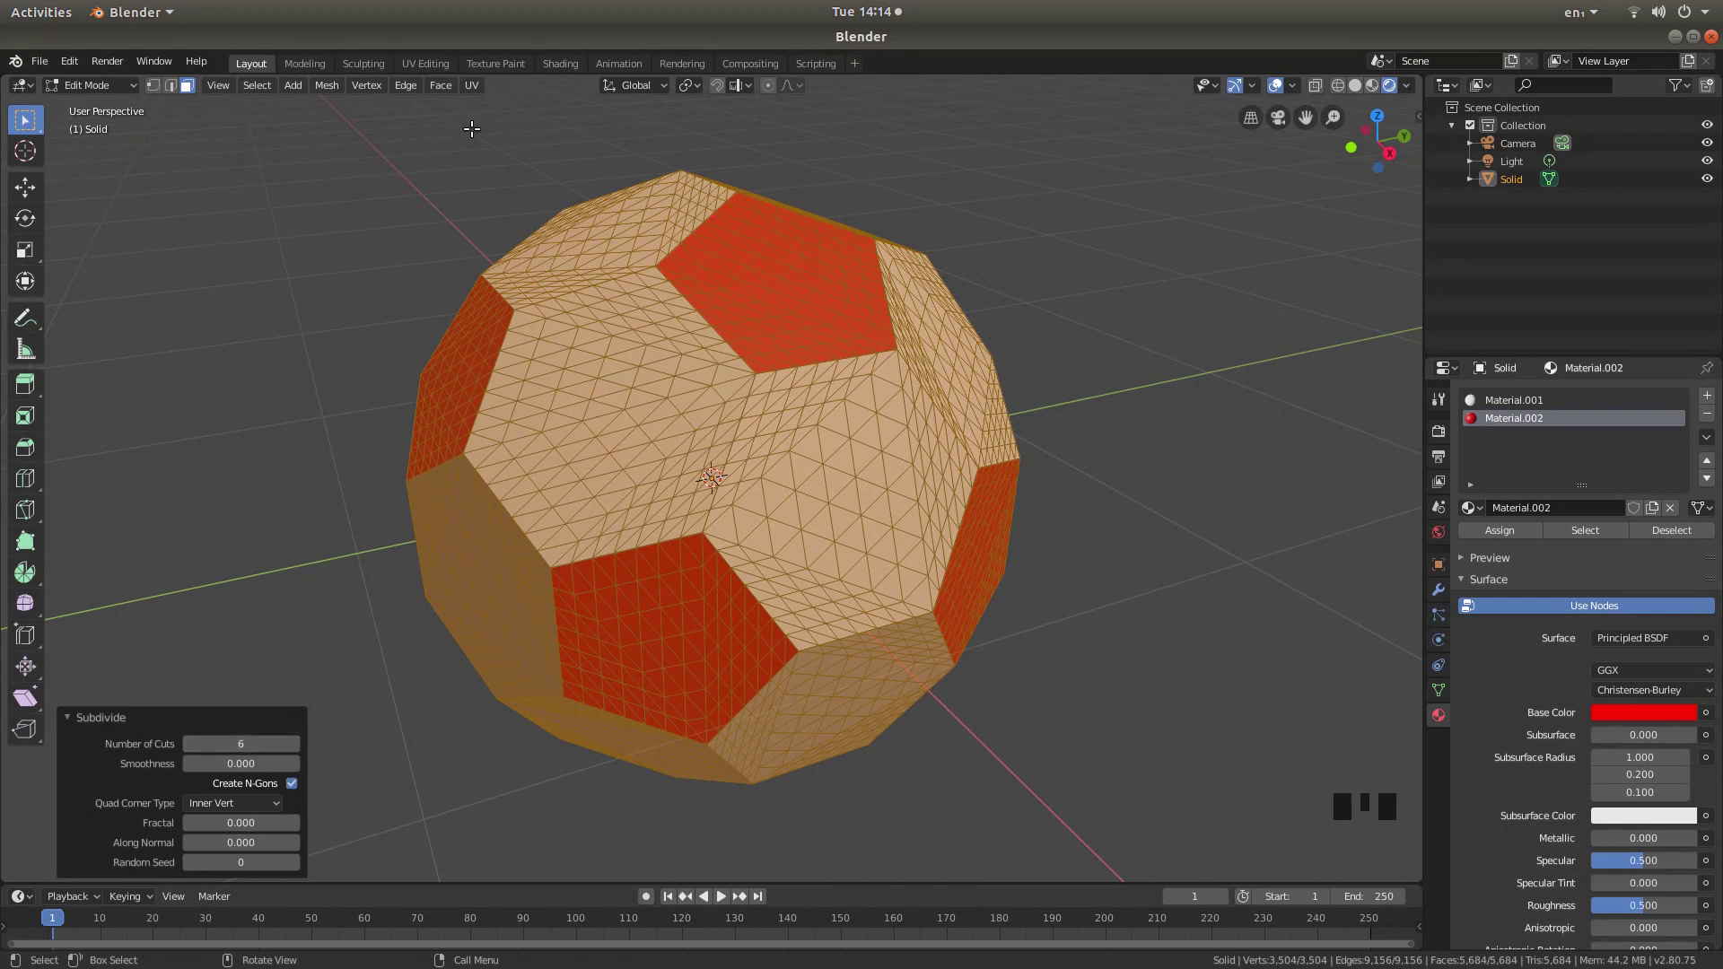
- Apply Mesh > Transform > To Sphere with a factor of 1.0
left_click(327, 90)
mouse_move(323, 104)
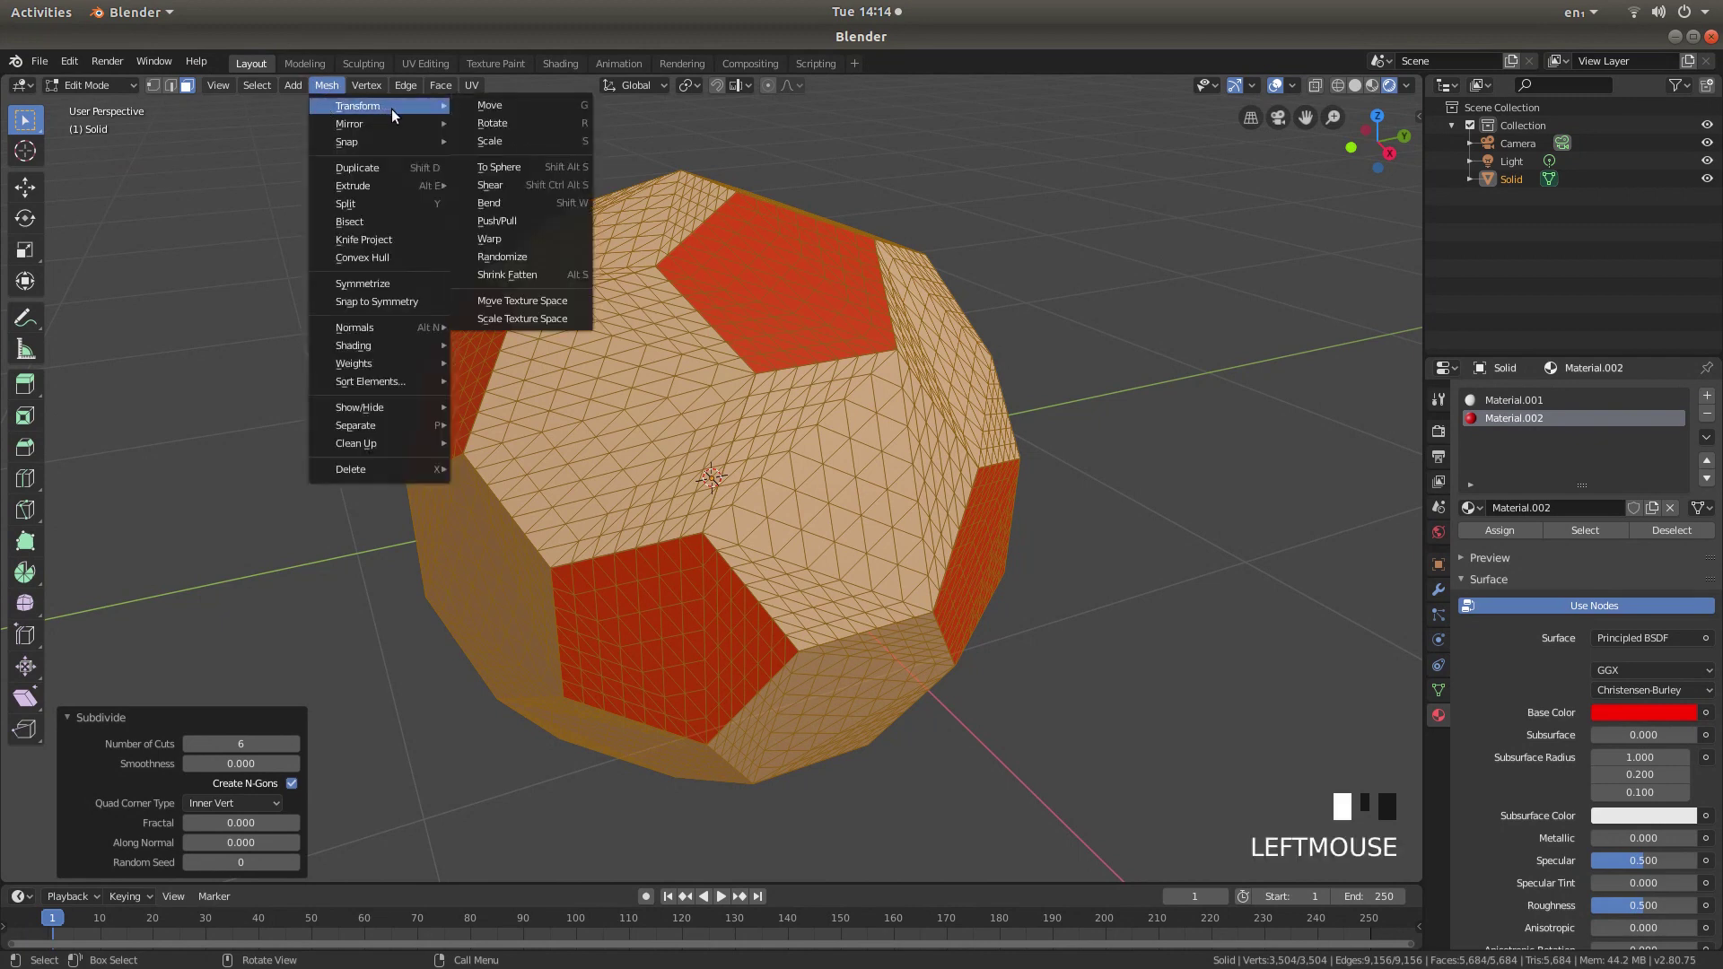
left_click(504, 166)
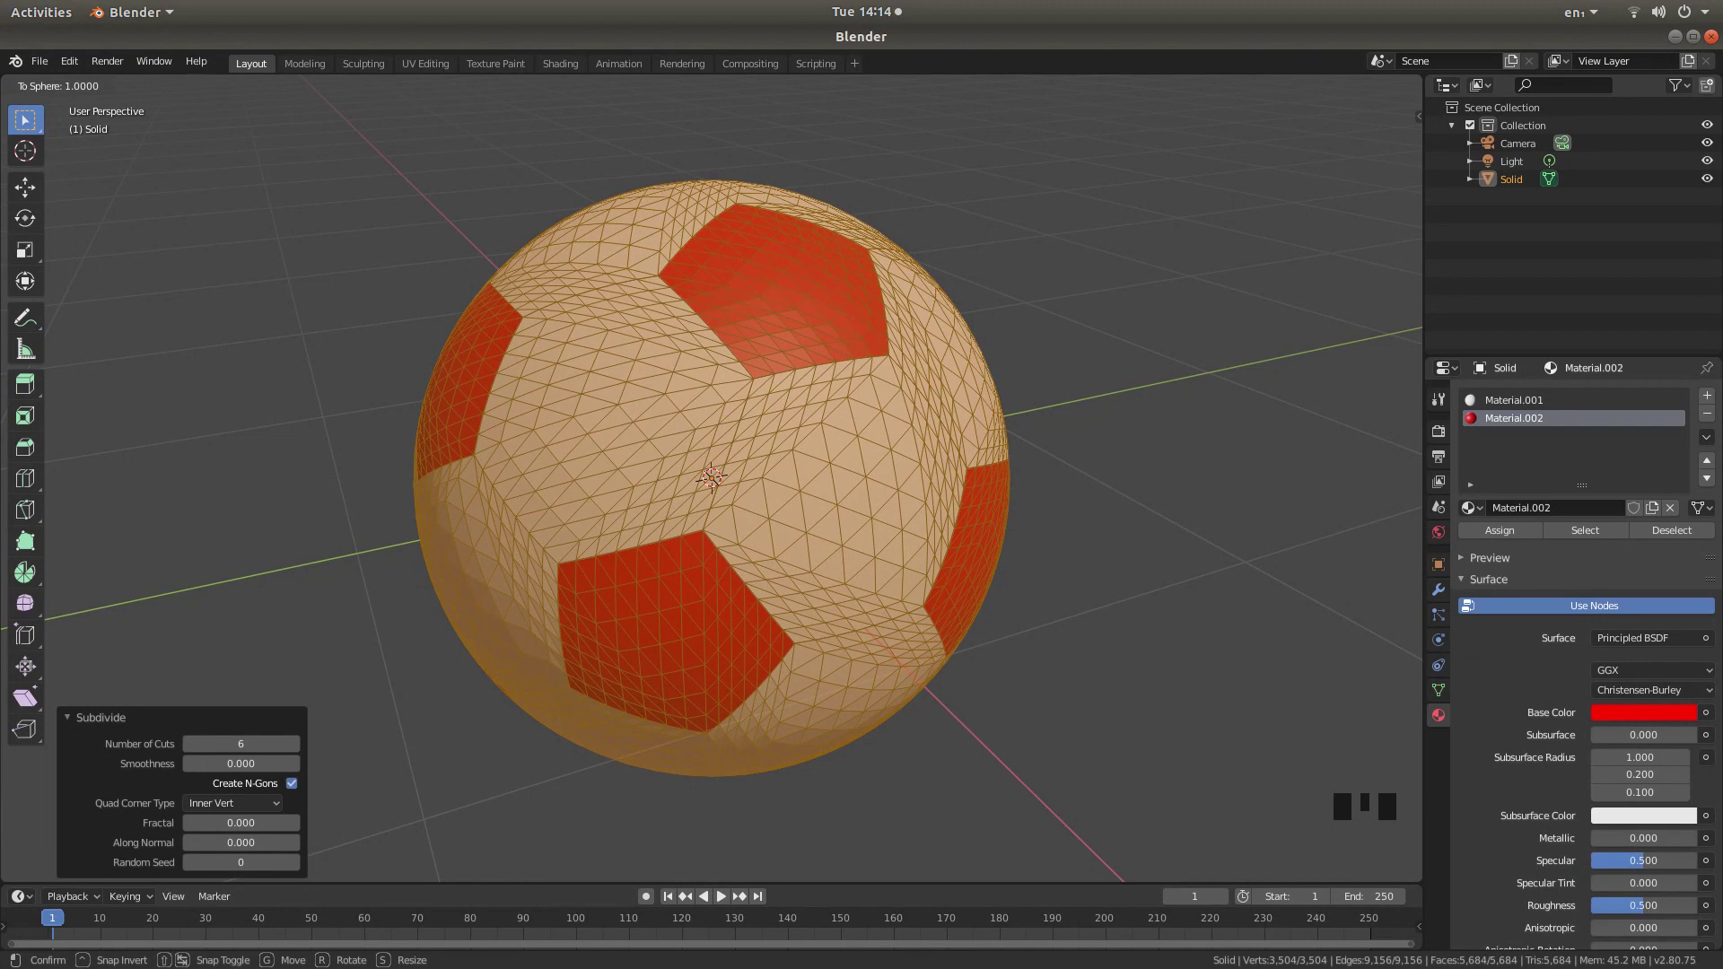
left_click(258, 339)
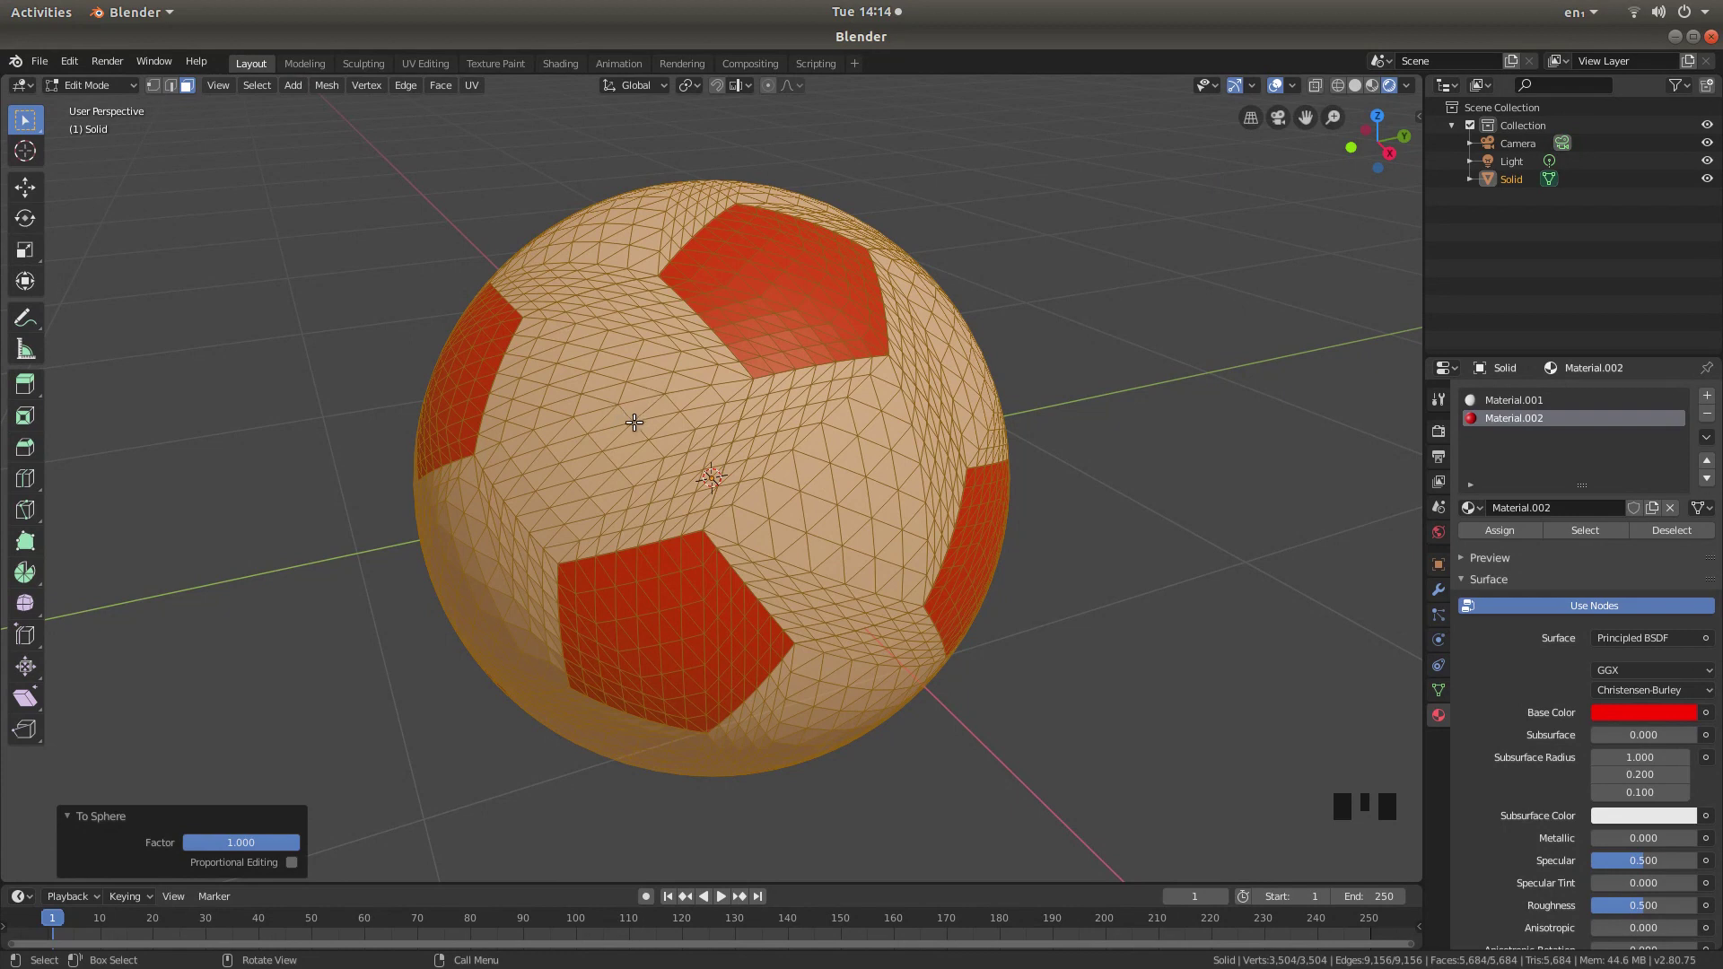
- Return to Object Mode and apply Shade Smooth to the ball
key("Tab")
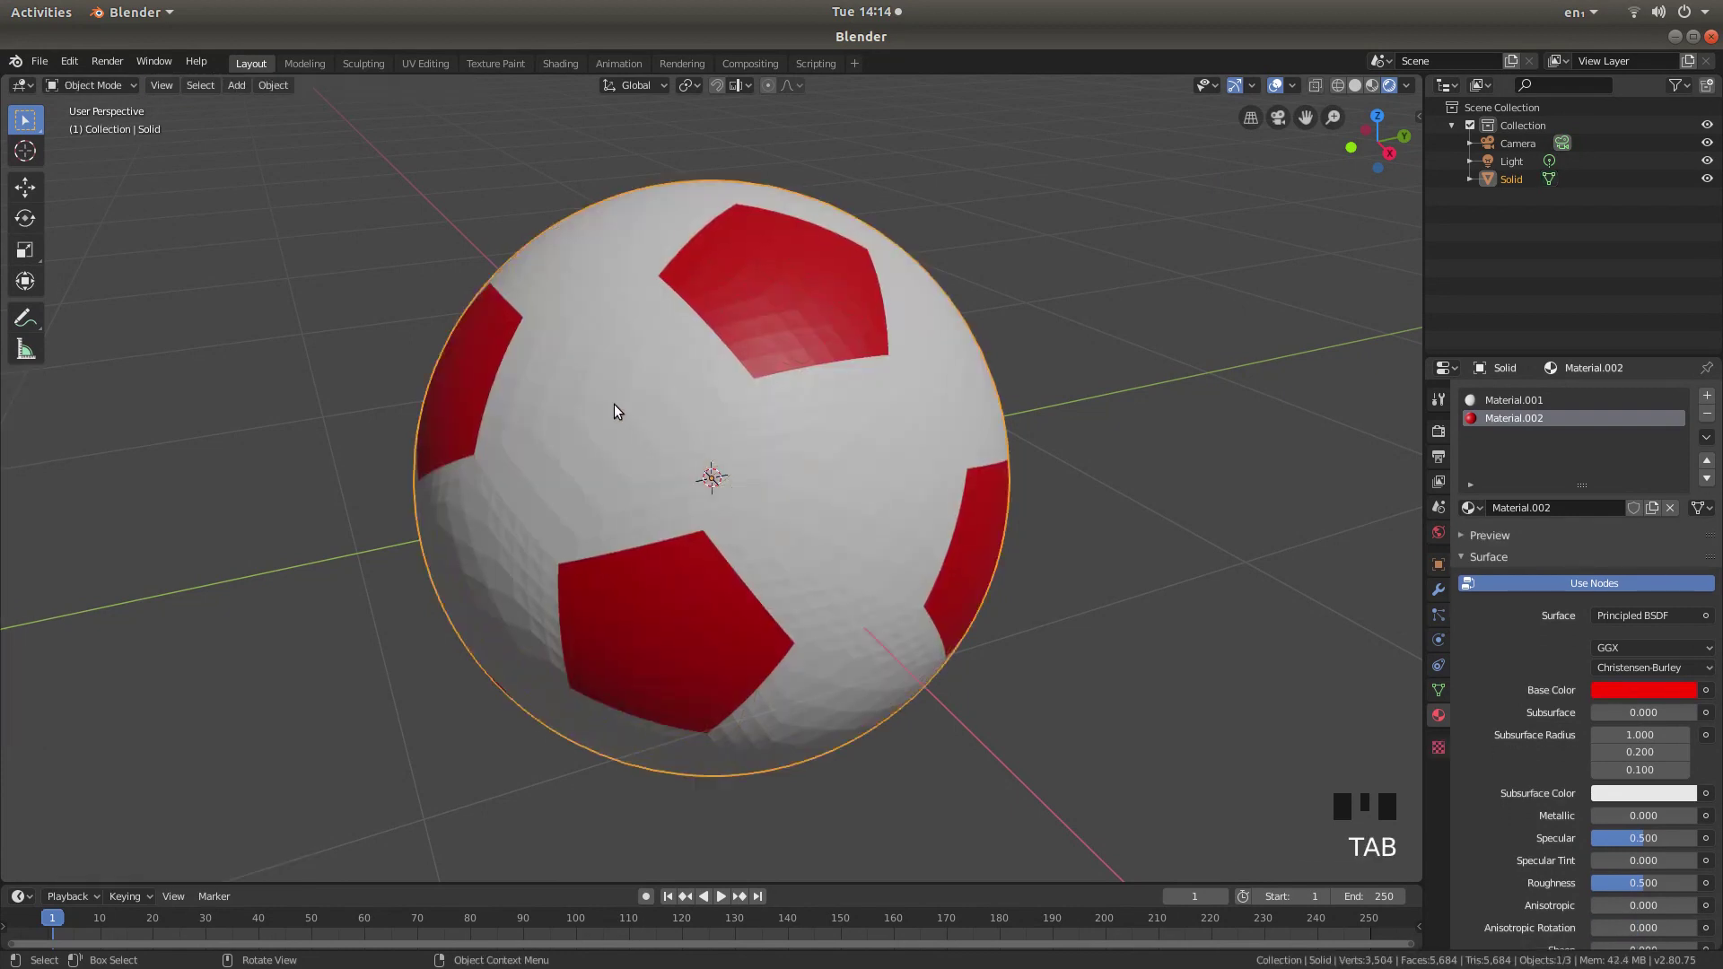
right_click(614, 408)
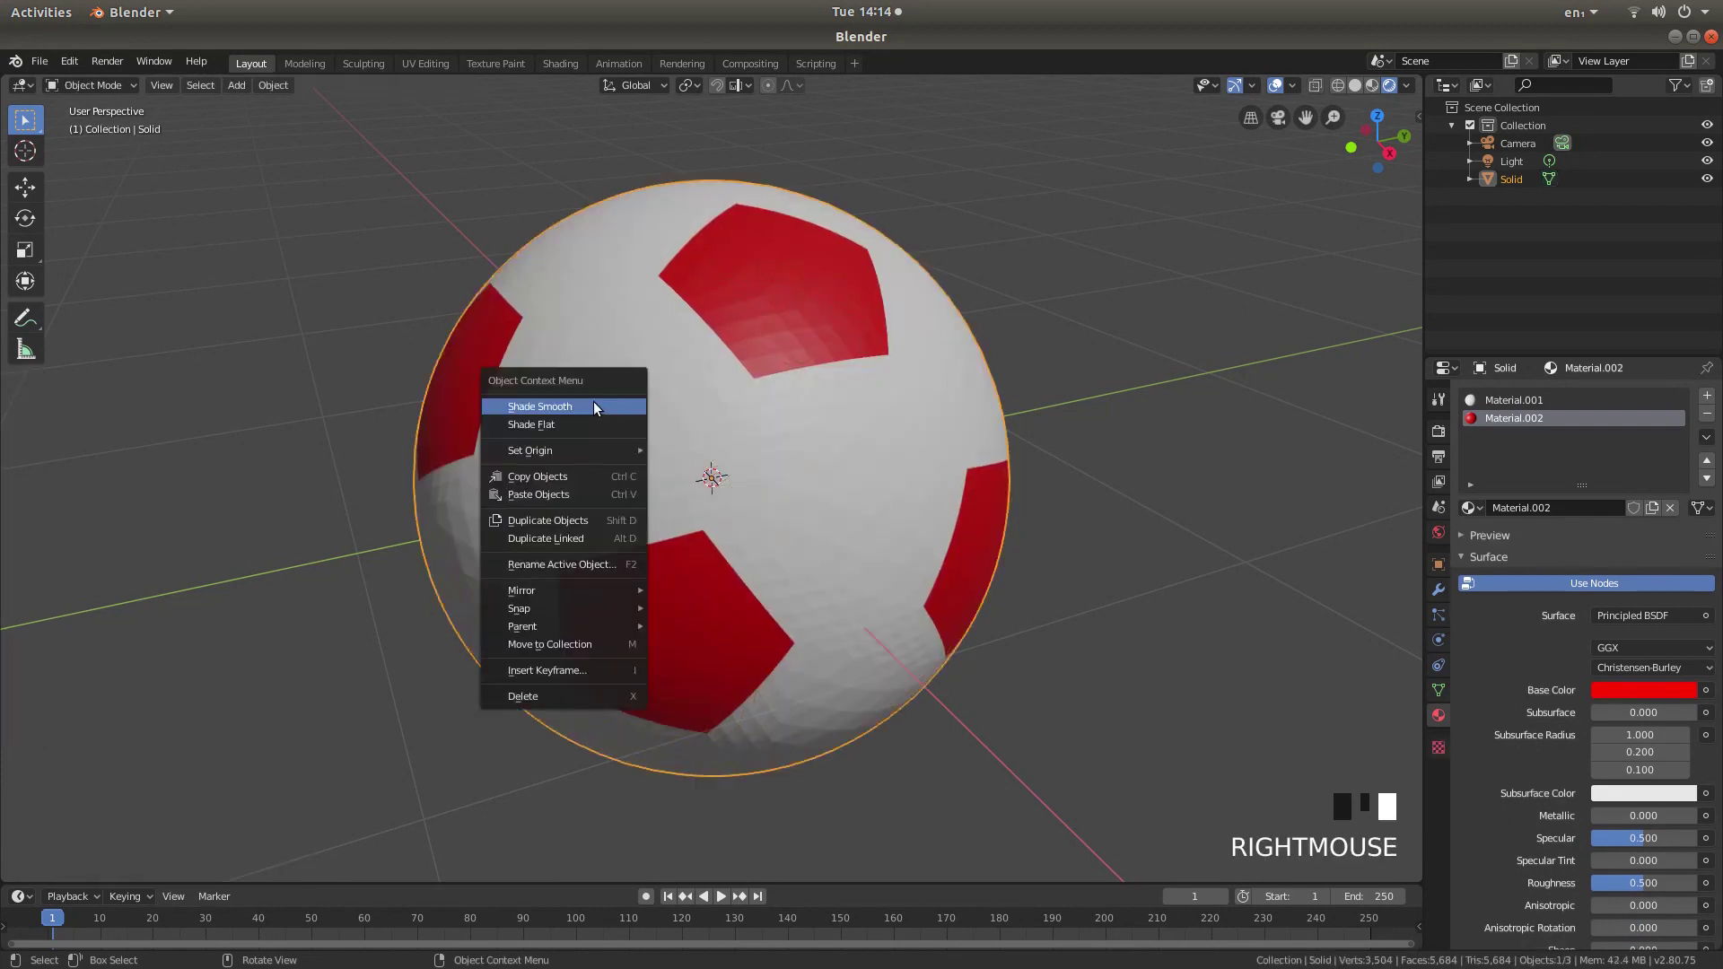
left_click(547, 406)
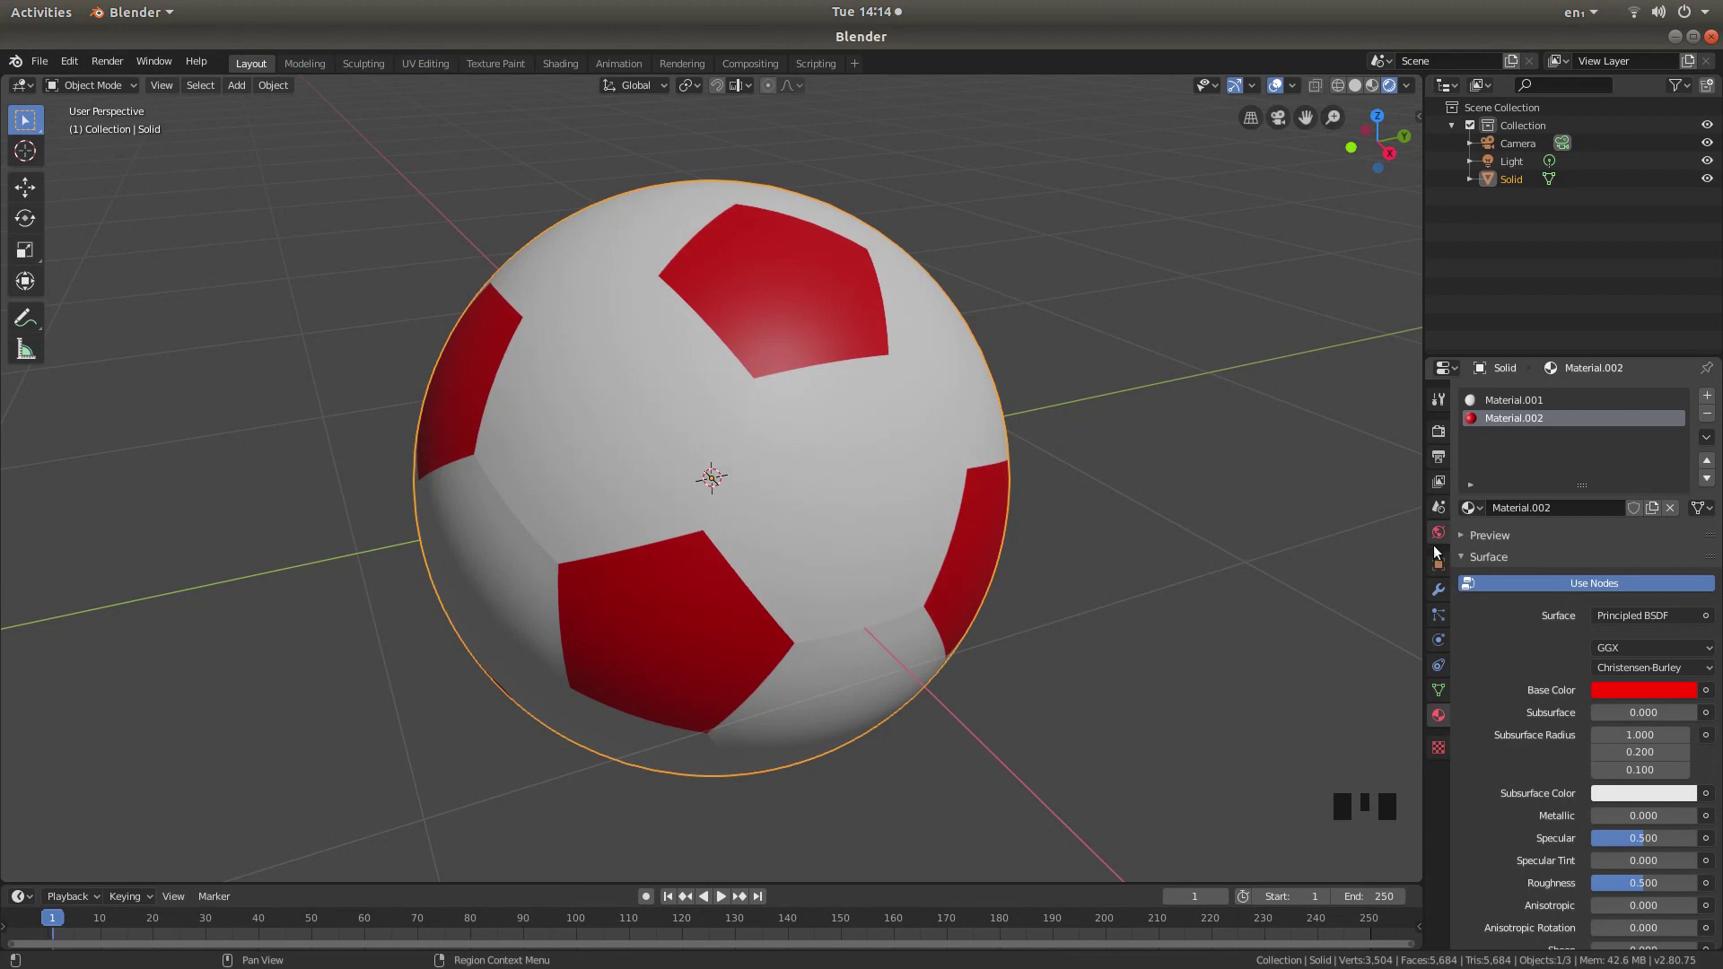
- Add a Solidify modifier to give the ball thickness
left_click(1436, 590)
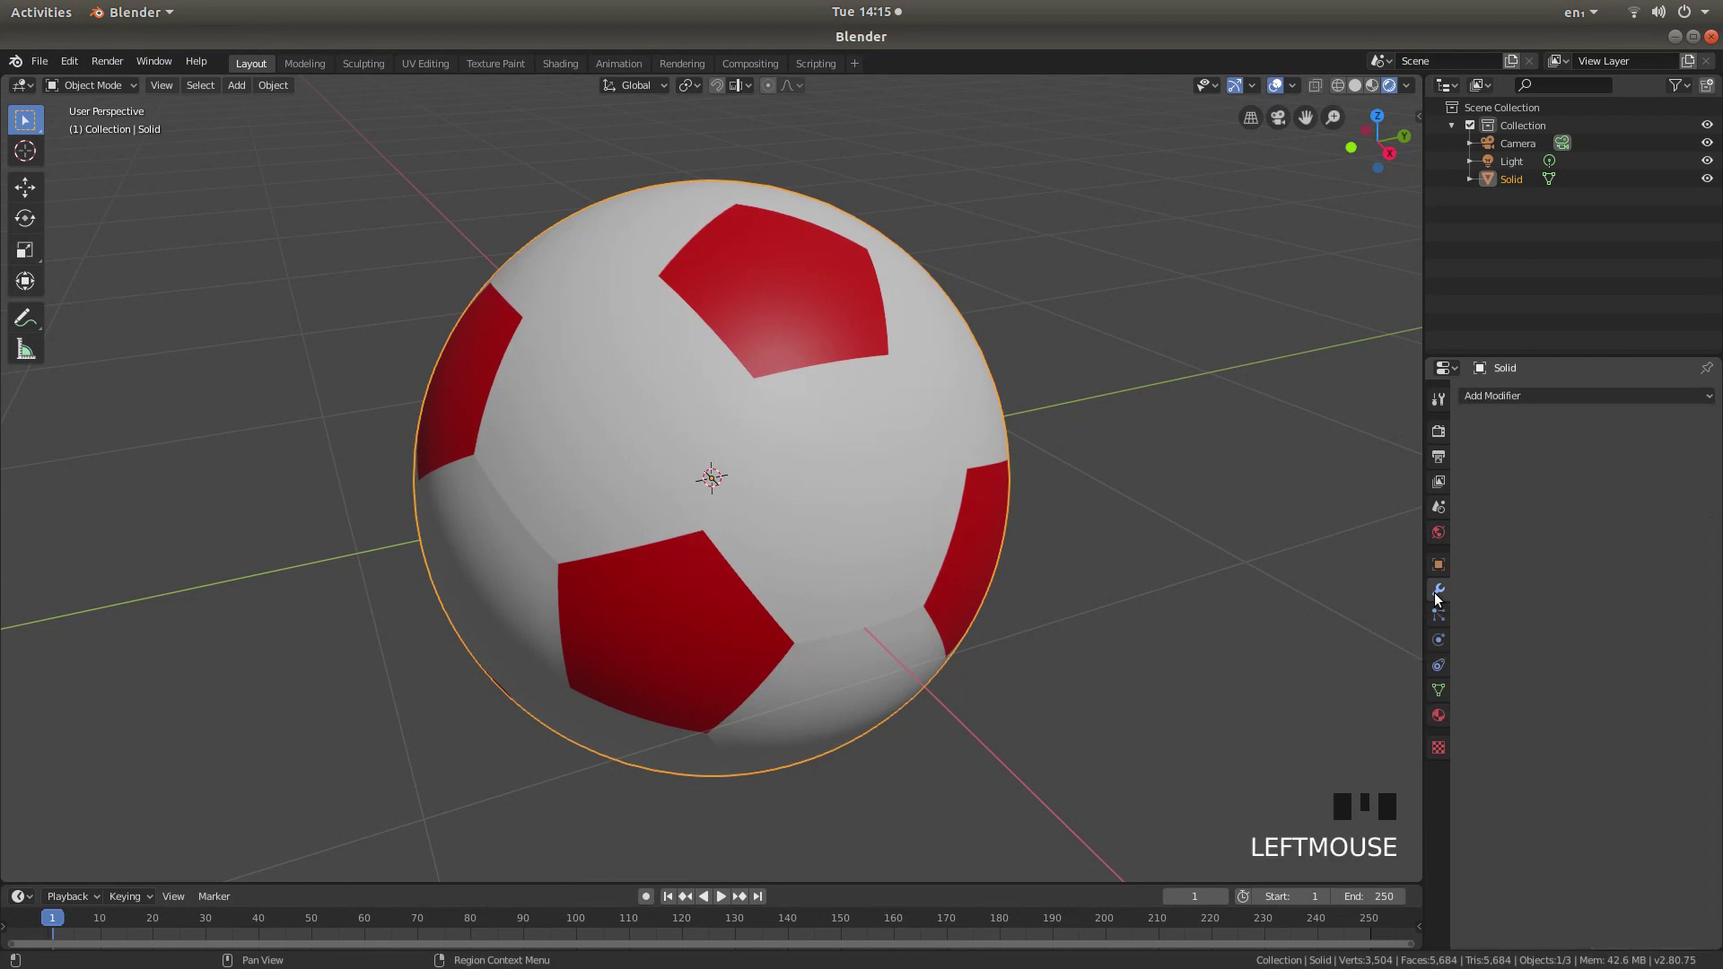
left_click(1495, 396)
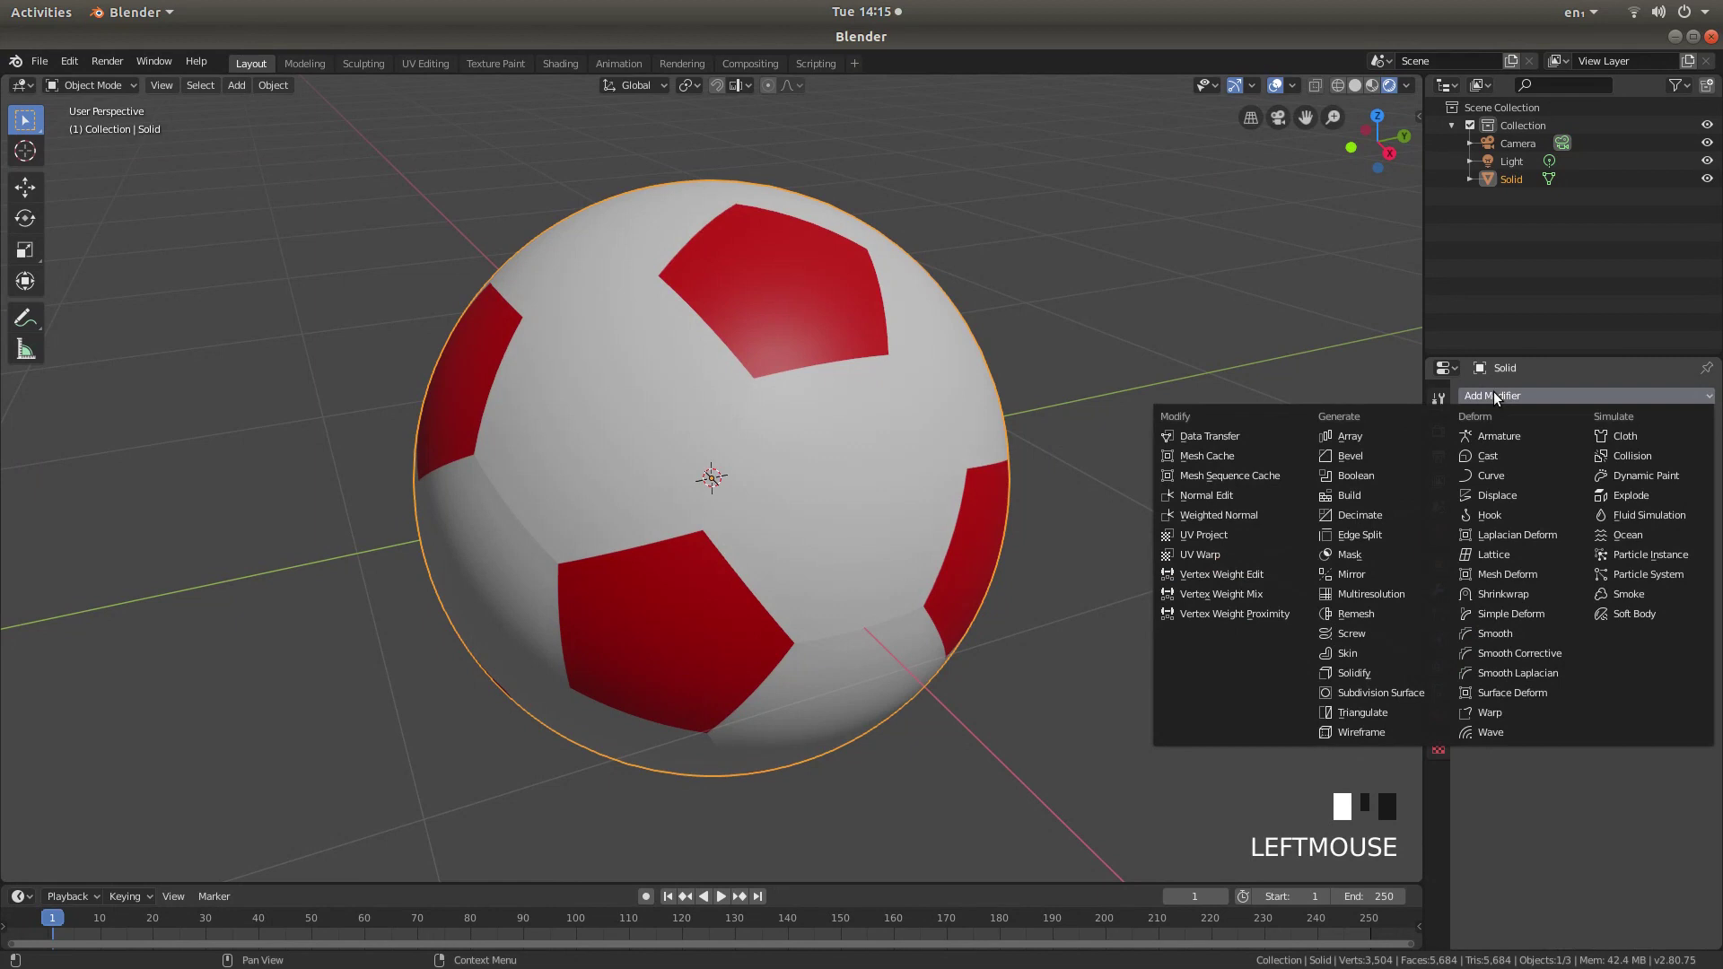
left_click(1365, 675)
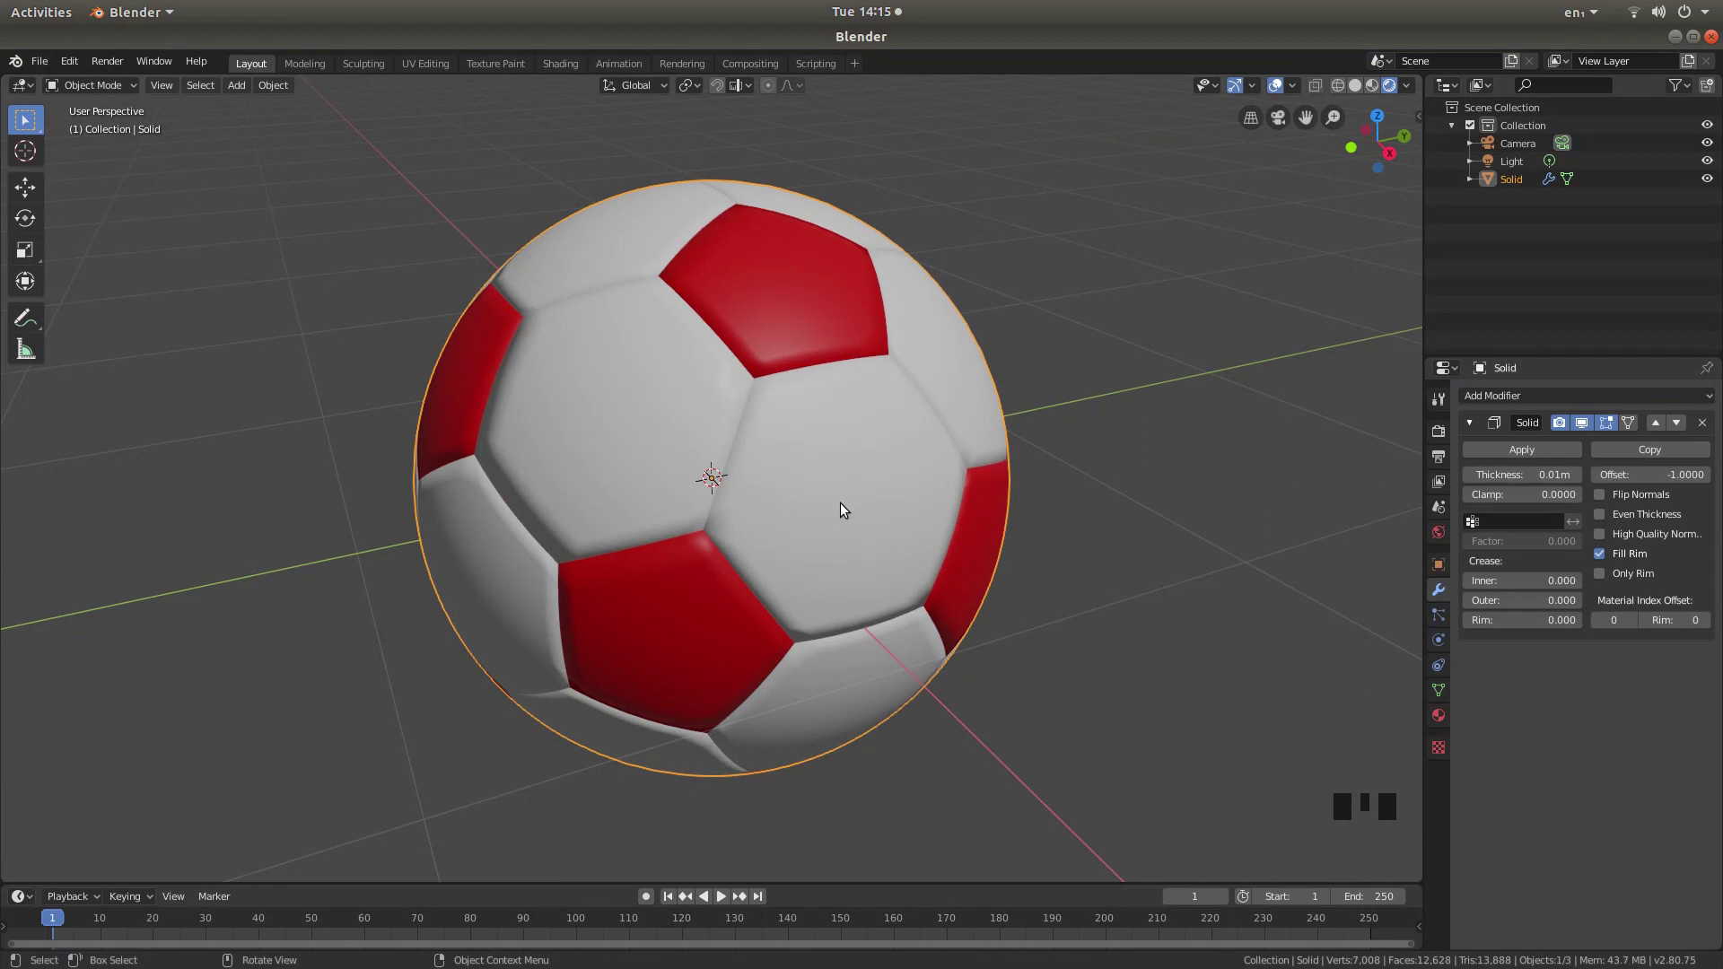
scroll(841, 510, "up", 2)
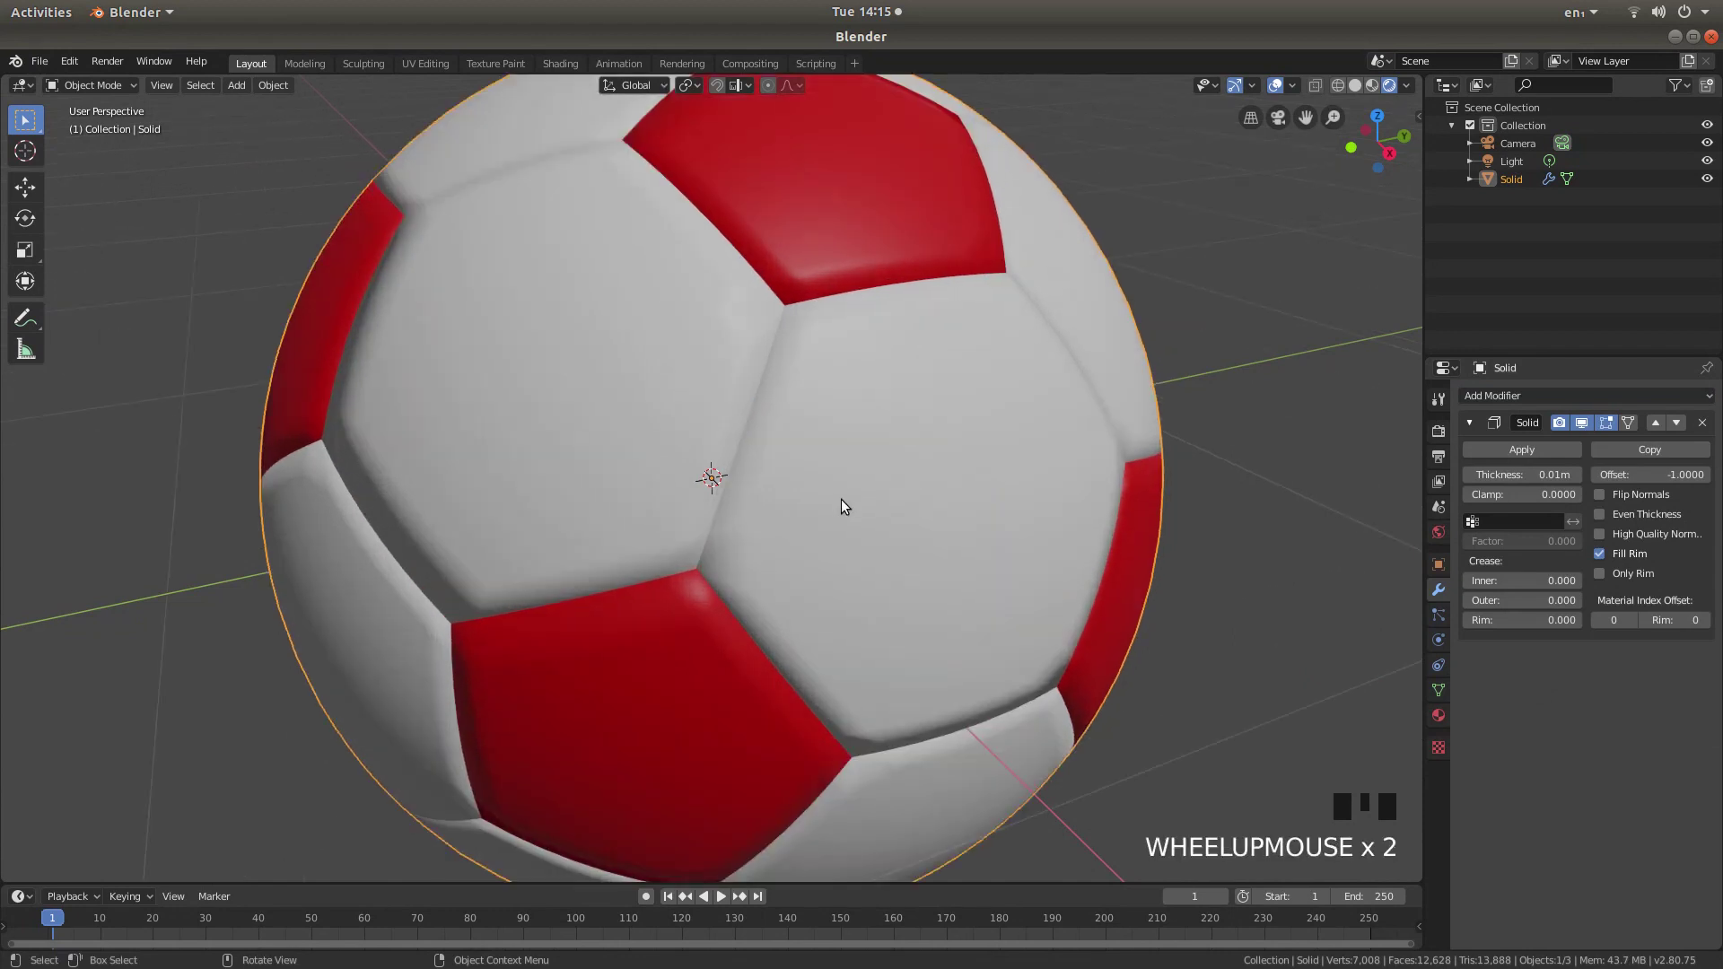